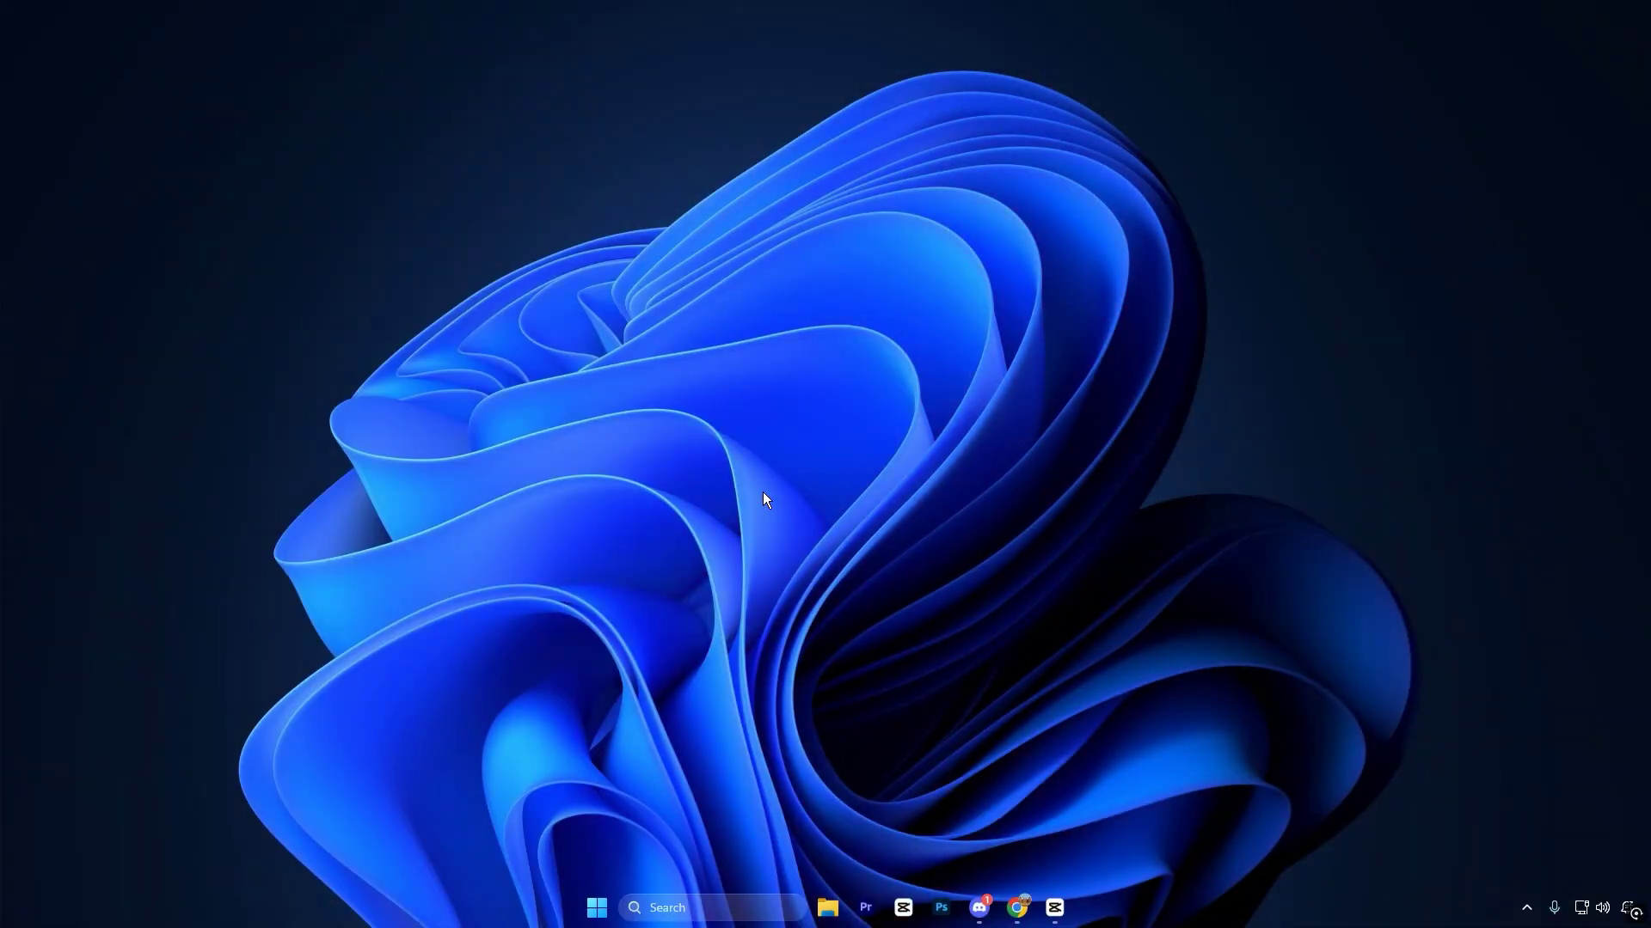
# - Launch the Local Group Policy Editor by running gpedit.msc from the Run box
pyautogui.press('super+r')
pyautogui.moveTo(255, 697); pyautogui.dragTo(772, 327)
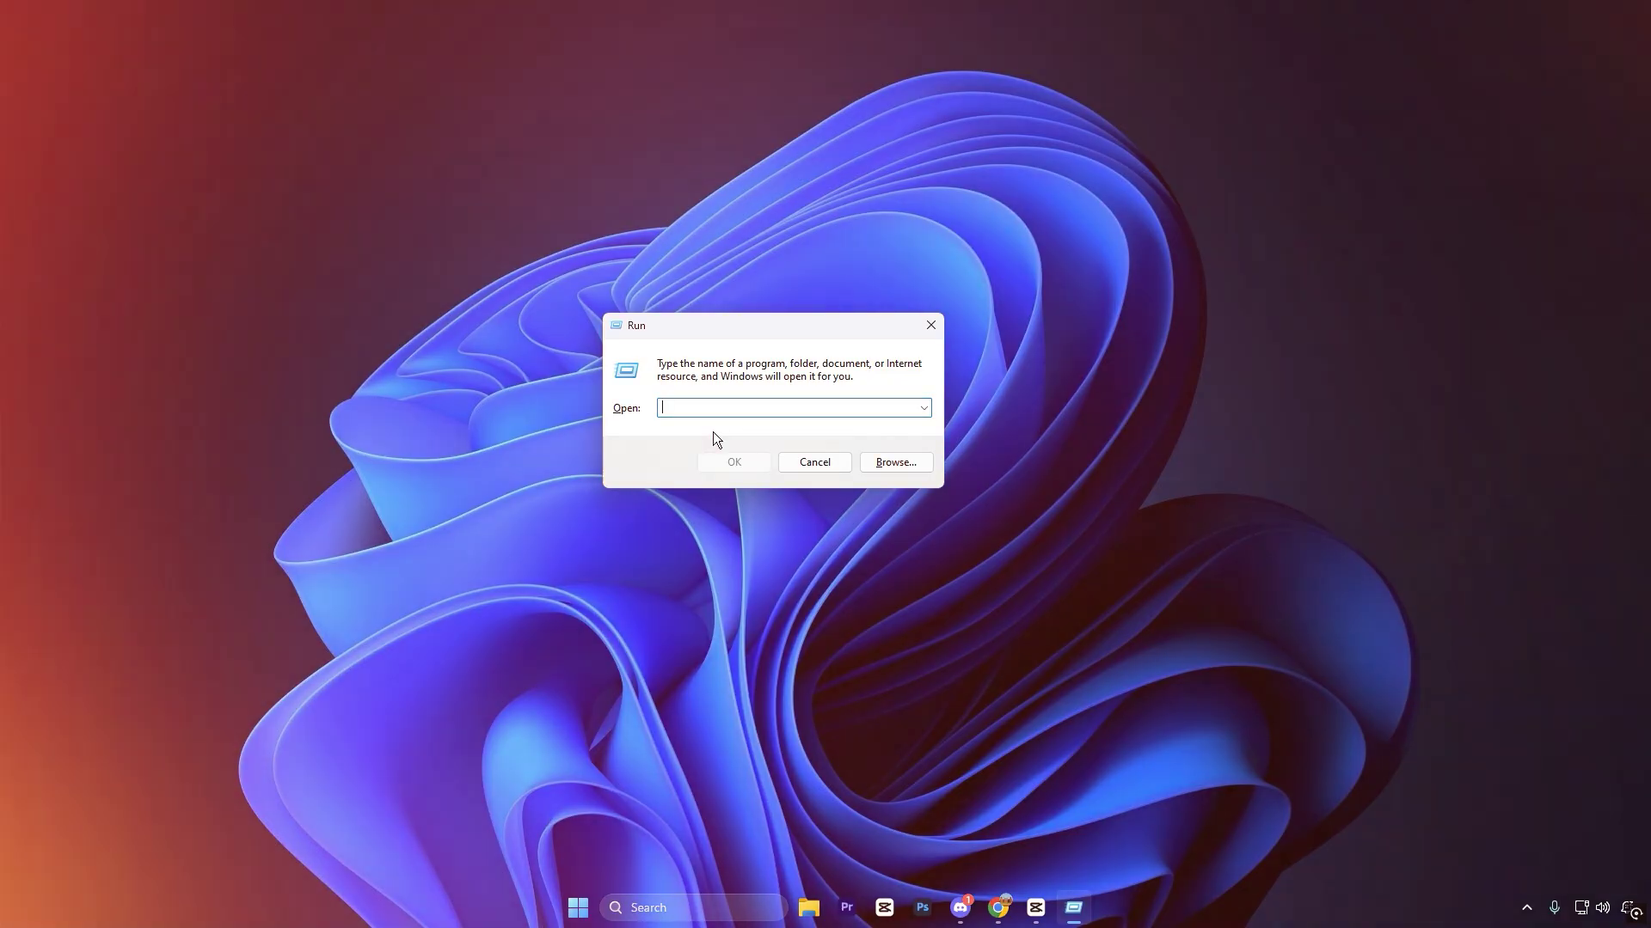
pyautogui.write('gpedit.msc')
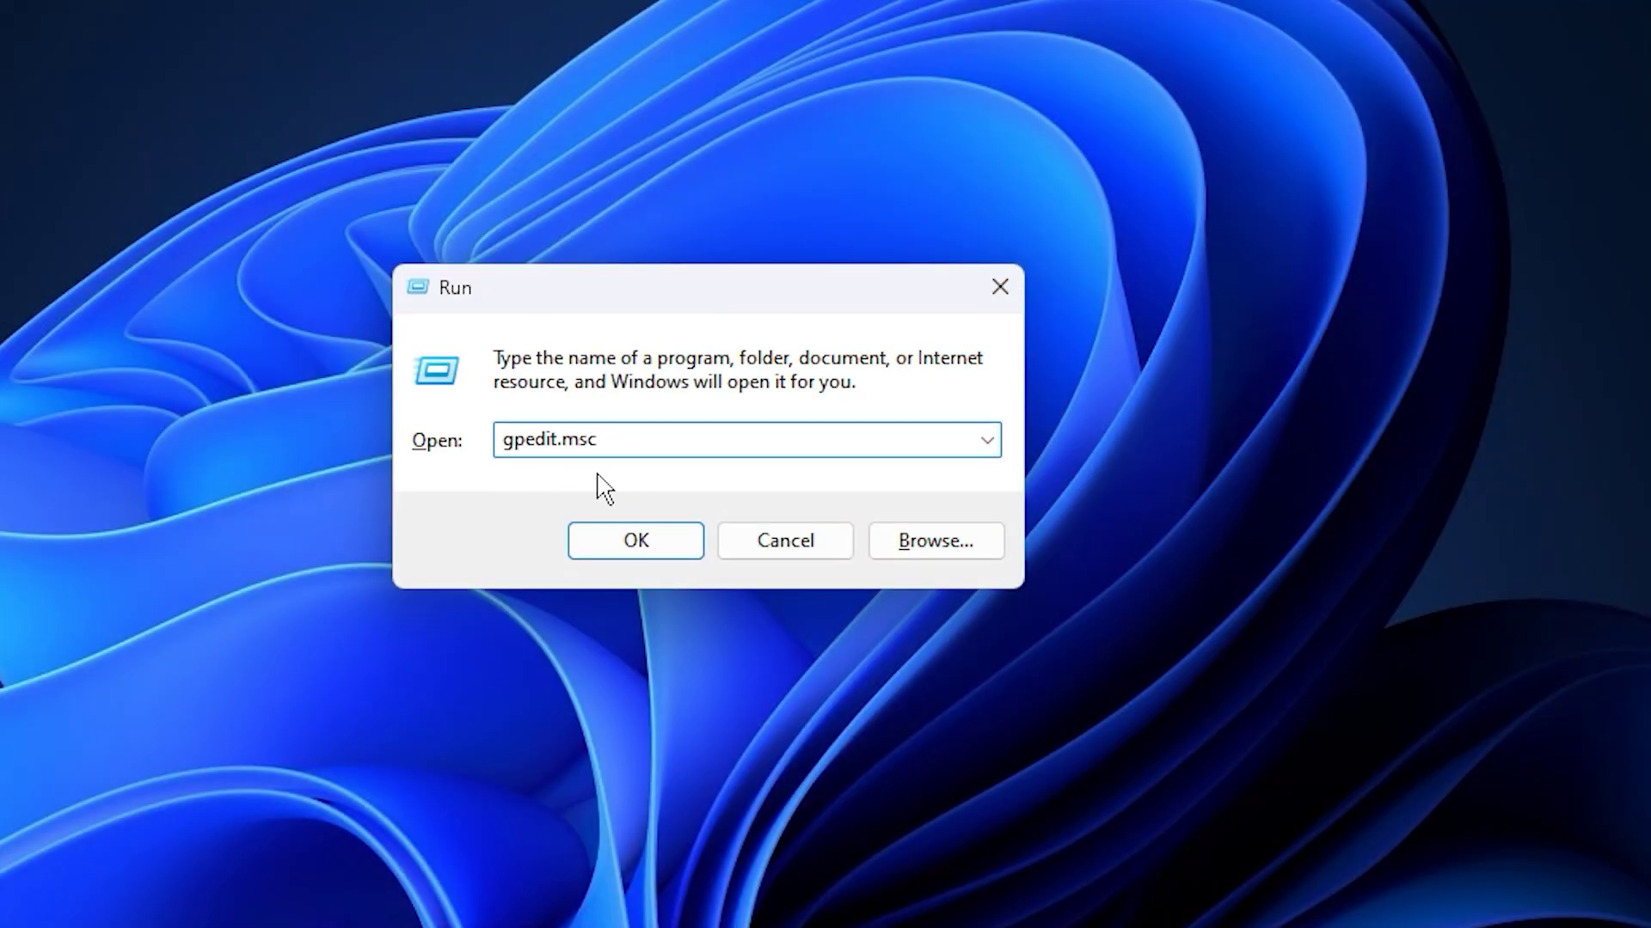
pyautogui.click(620, 553)
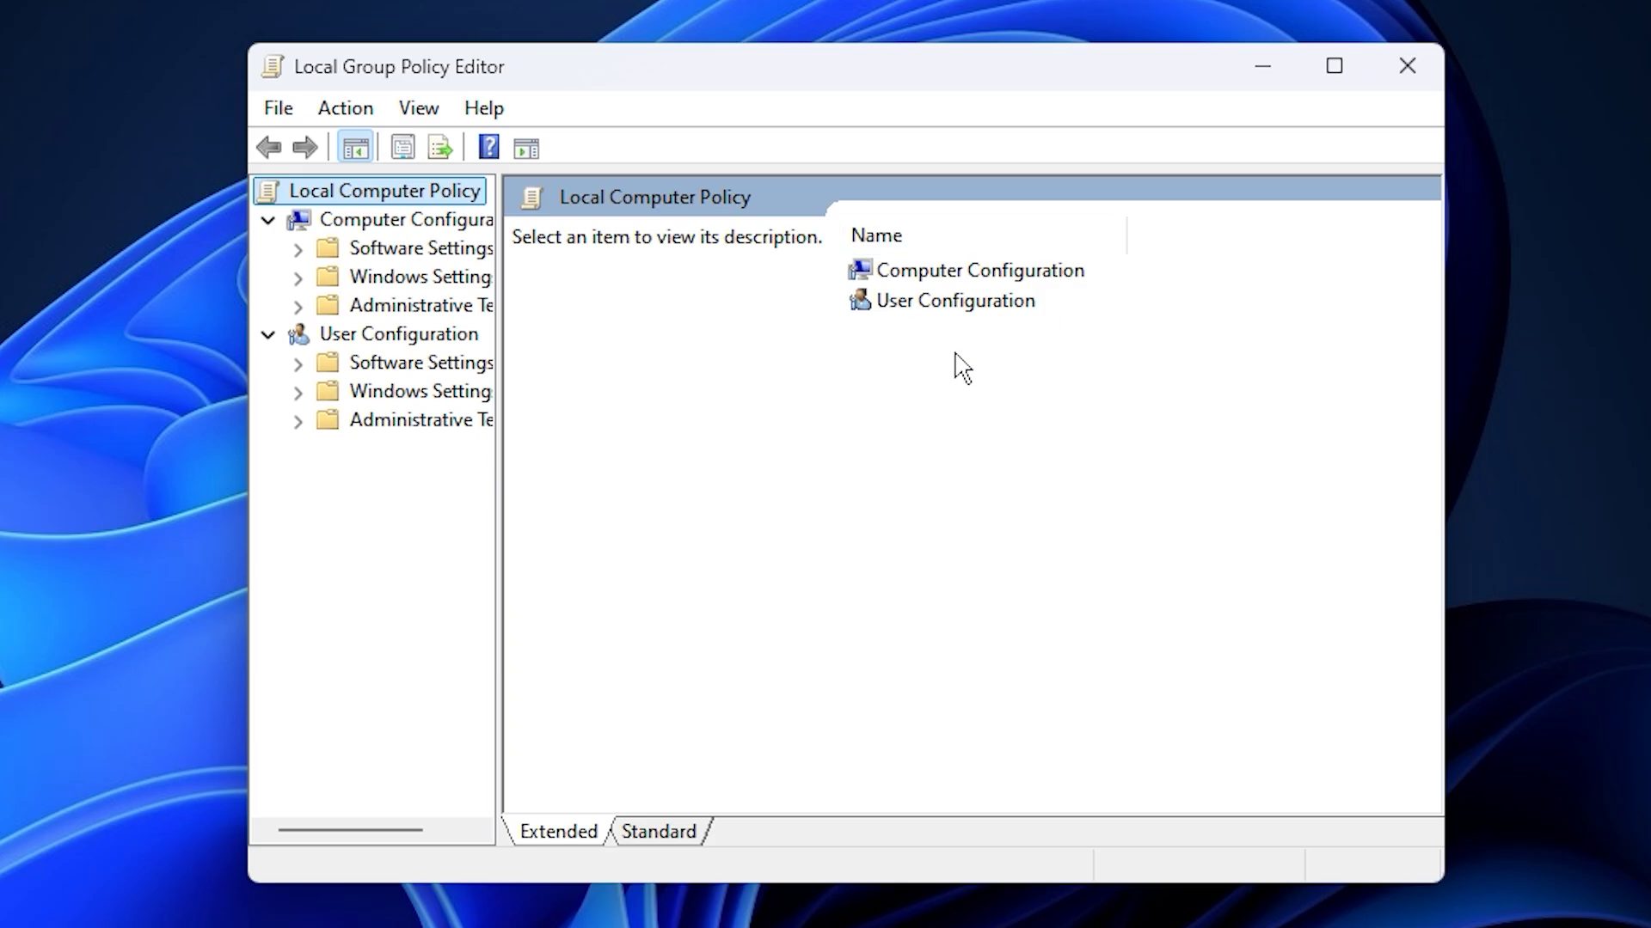
# - Browse to Computer Configuration > Administrative Templates > Network > QoS Packet Scheduler and select Limit reservable bandwidth
pyautogui.doubleClick(964, 271)
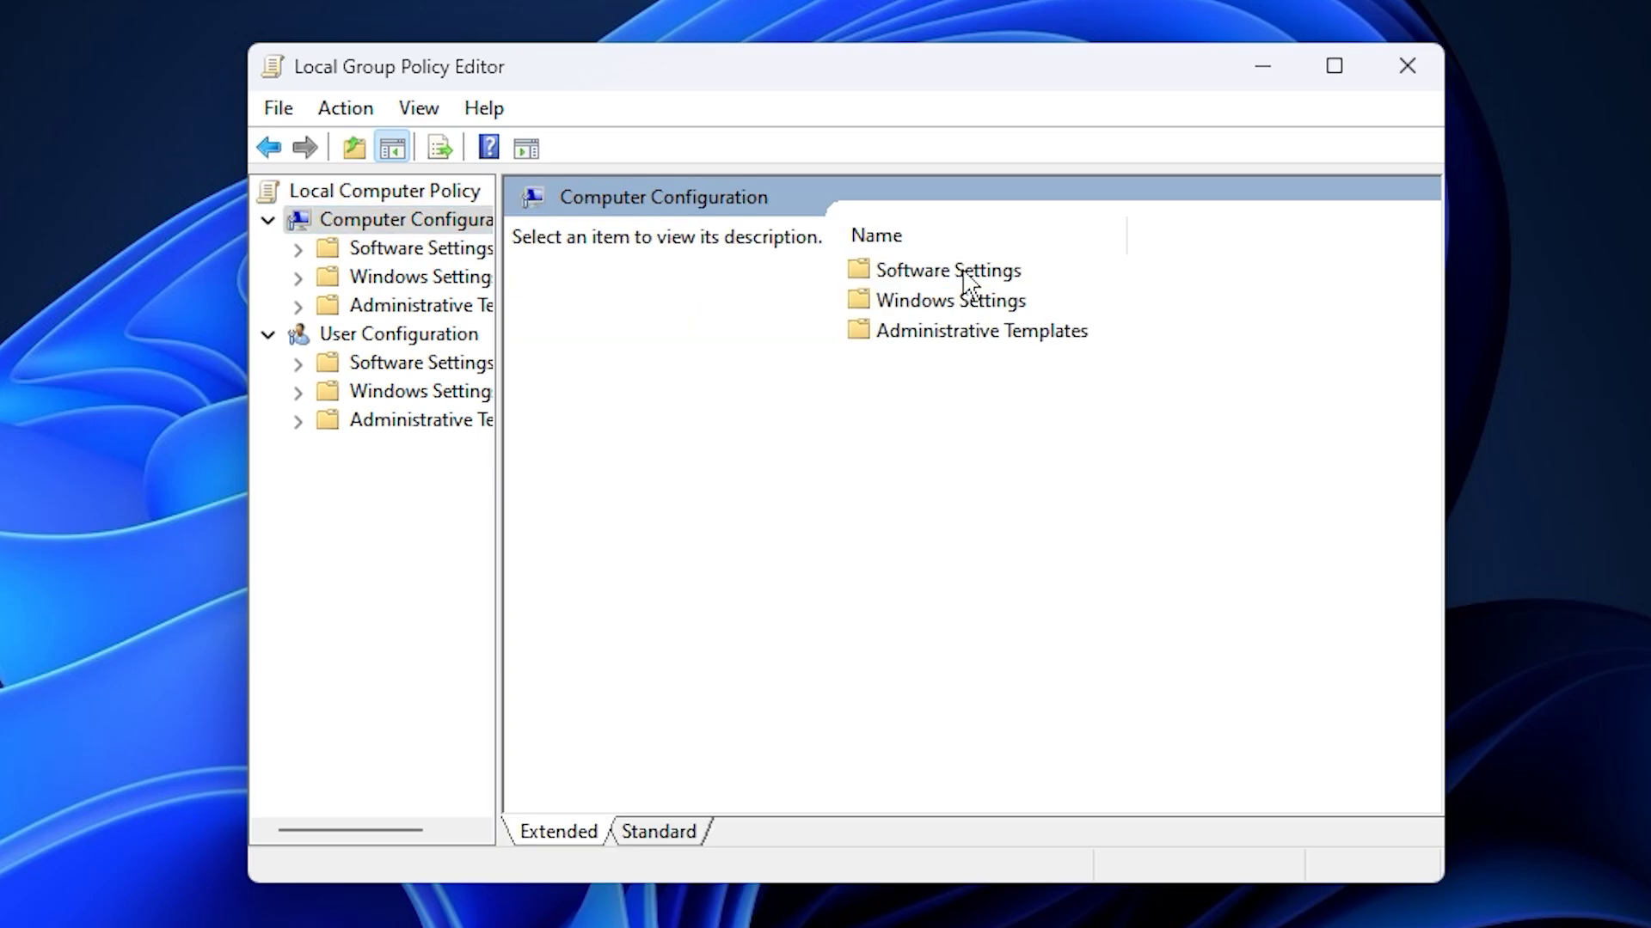
pyautogui.doubleClick(986, 334)
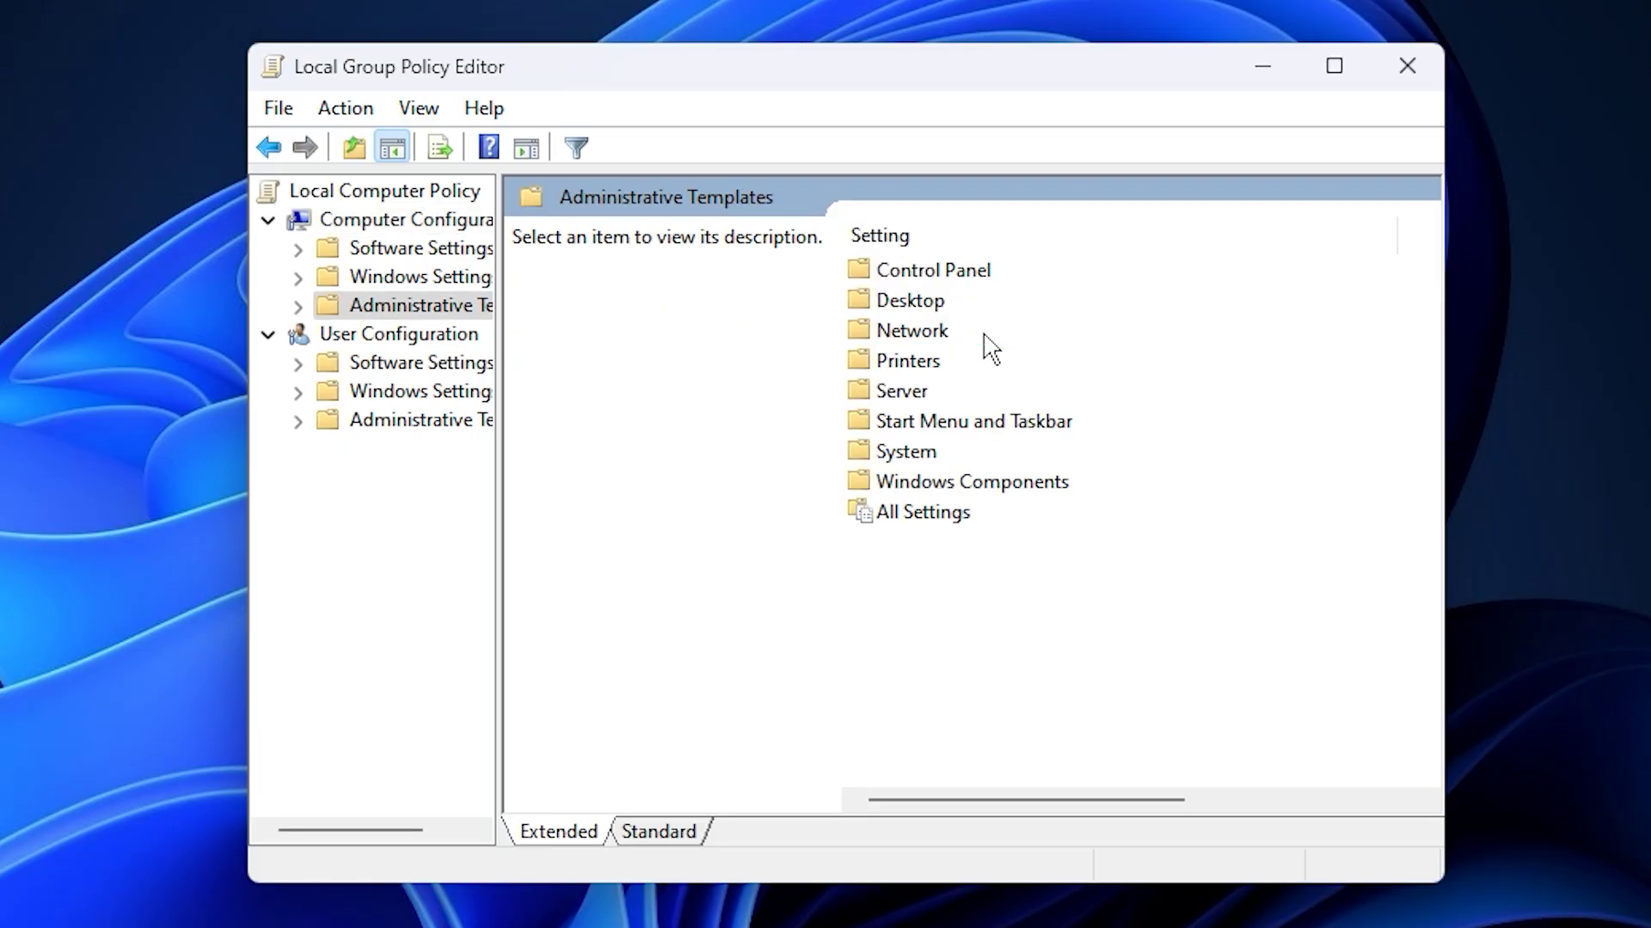
pyautogui.doubleClick(913, 332)
pyautogui.scroll(-2, 925, 688)
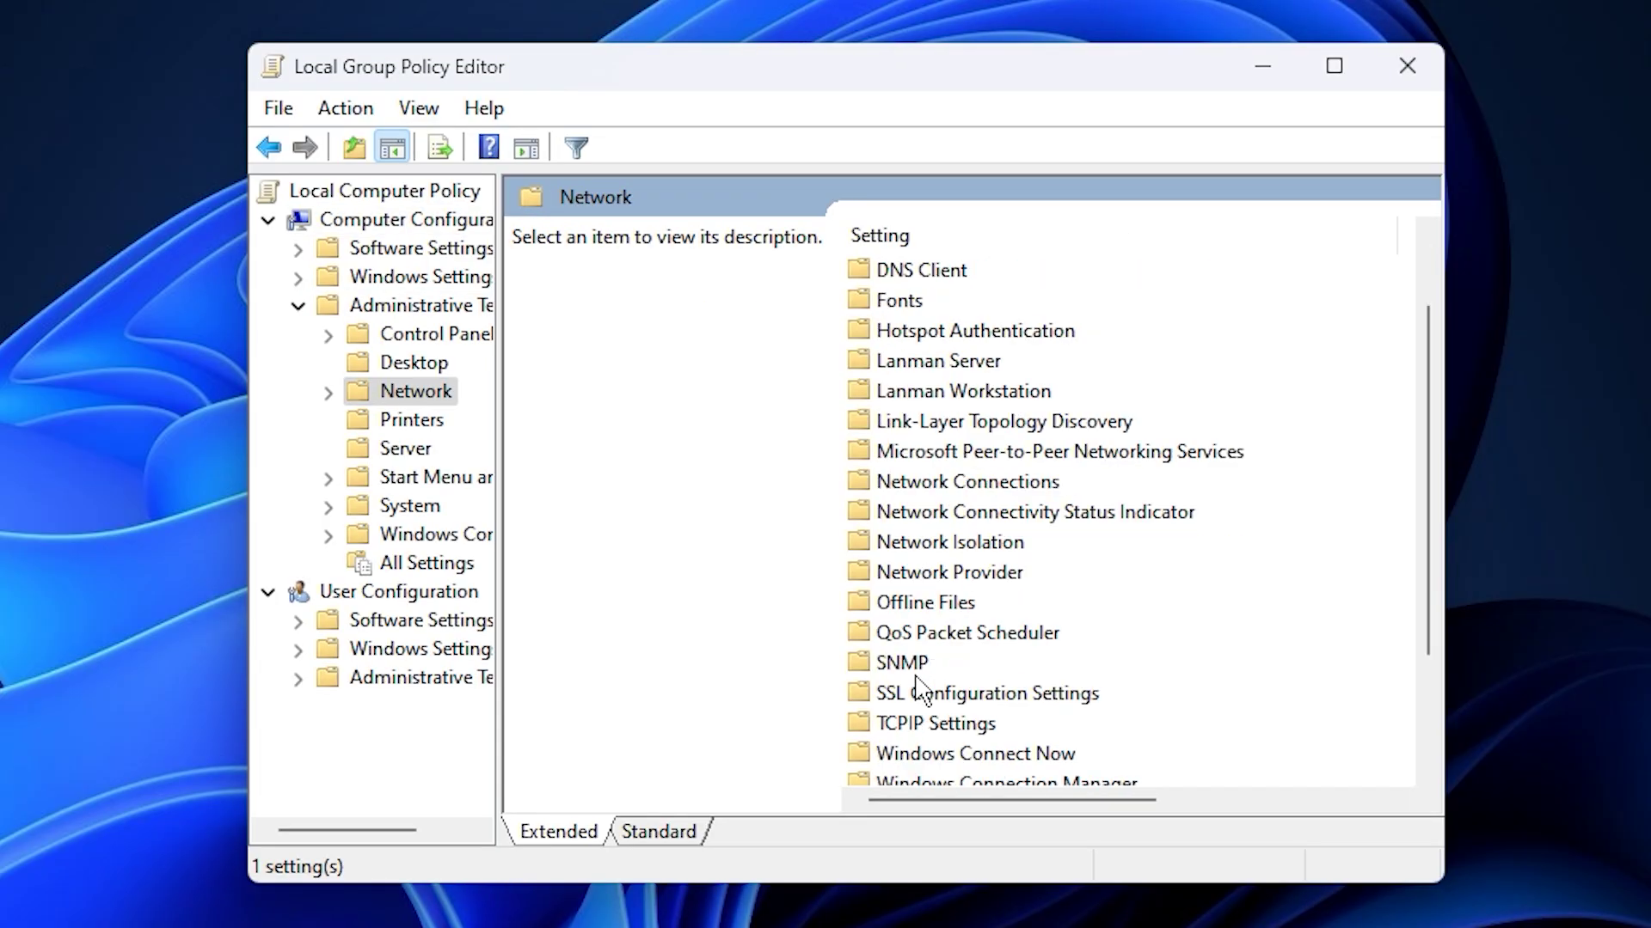
pyautogui.click(931, 548)
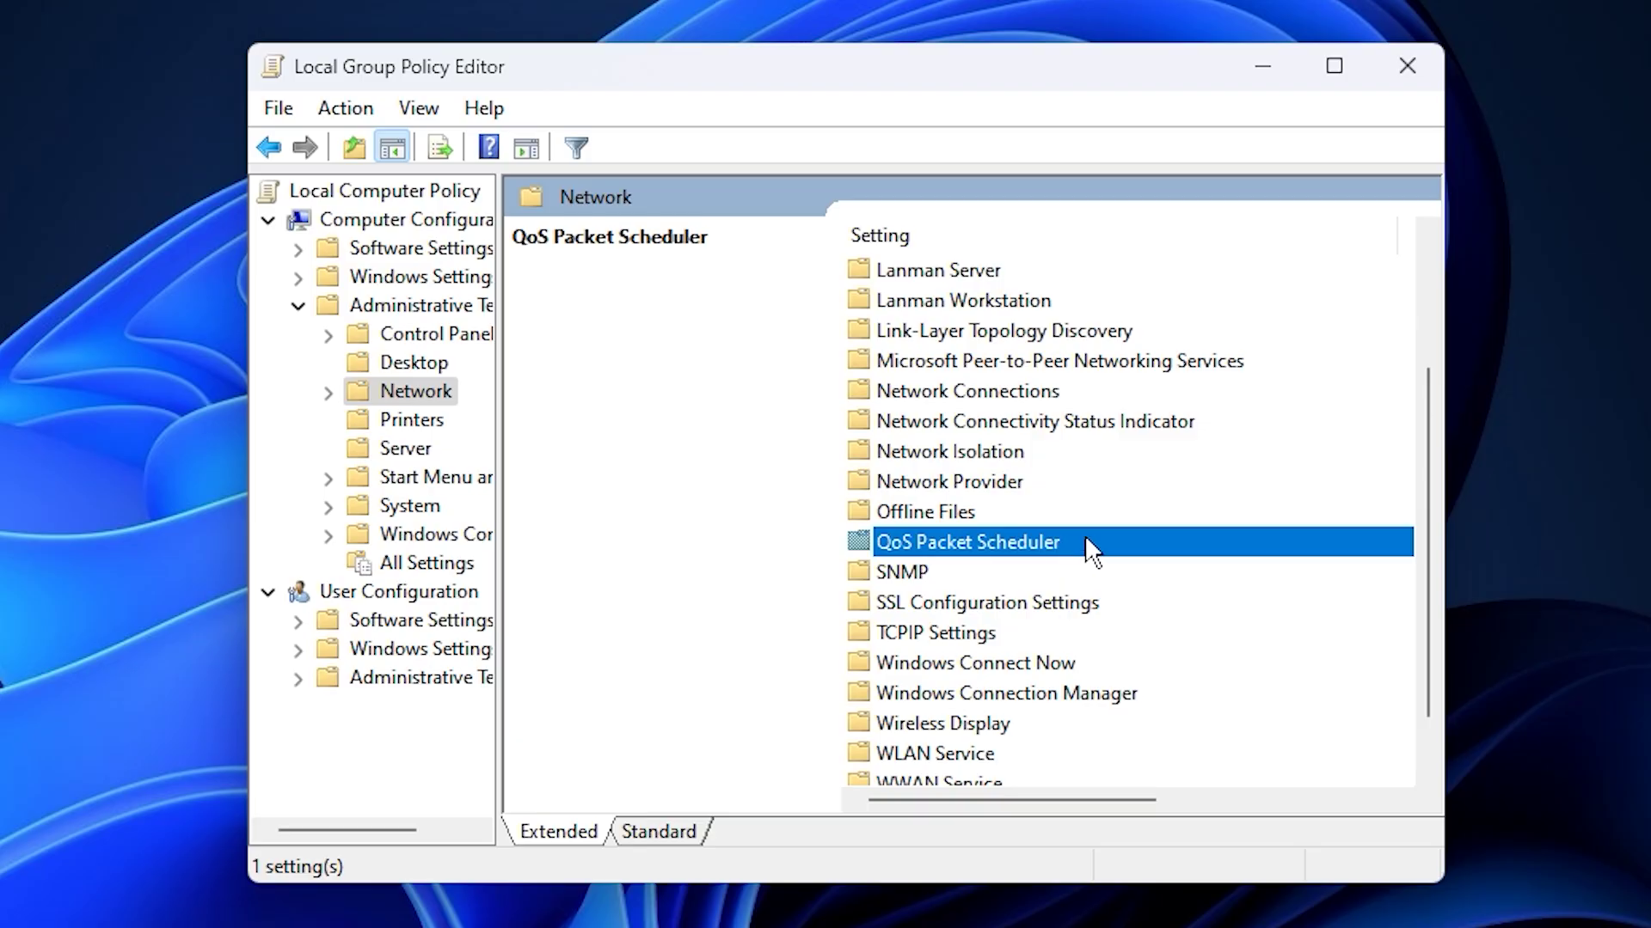
pyautogui.doubleClick(1088, 549)
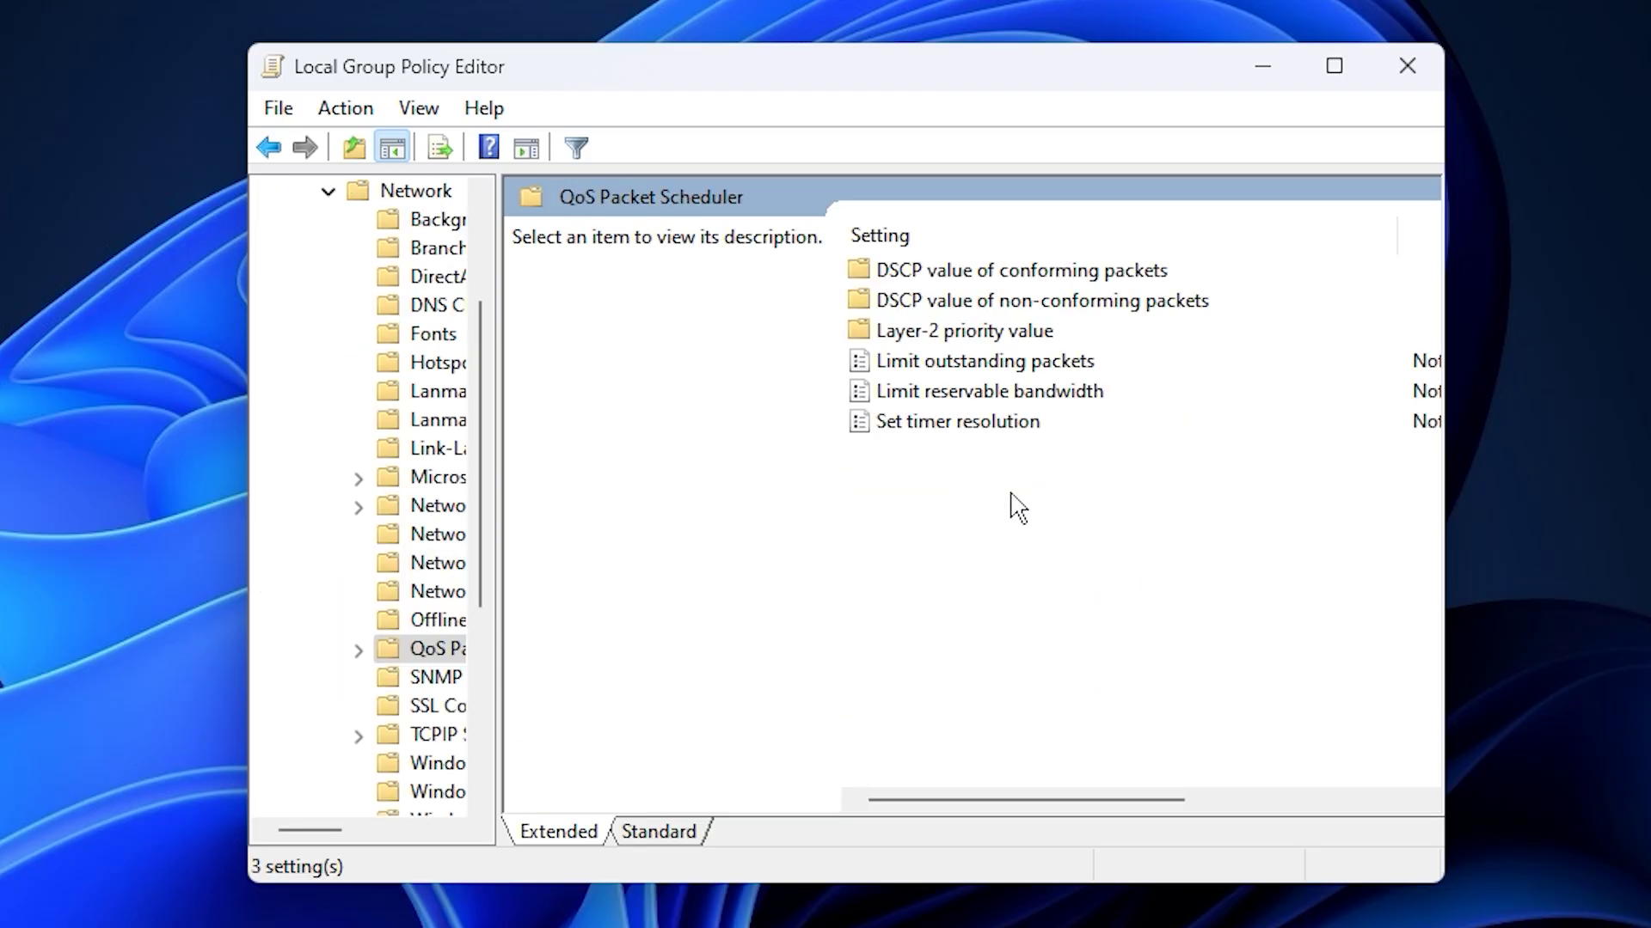
pyautogui.click(988, 396)
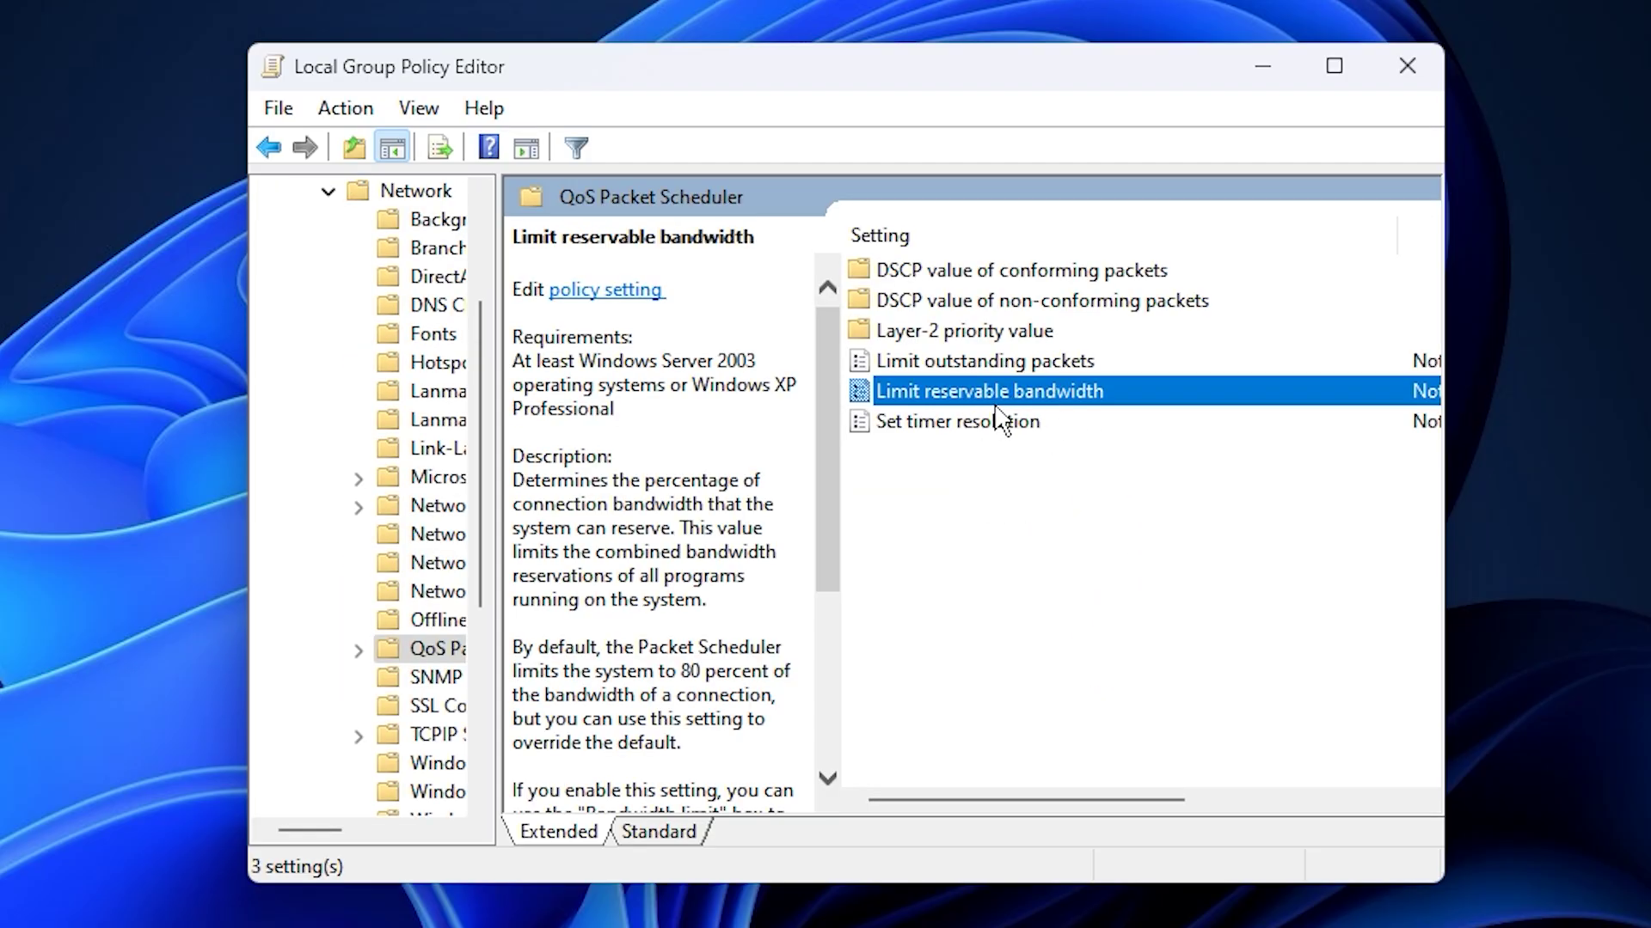
# - Enable Limit reservable bandwidth and change its bandwidth limit from 80 to 0 percent
pyautogui.doubleClick(1004, 397)
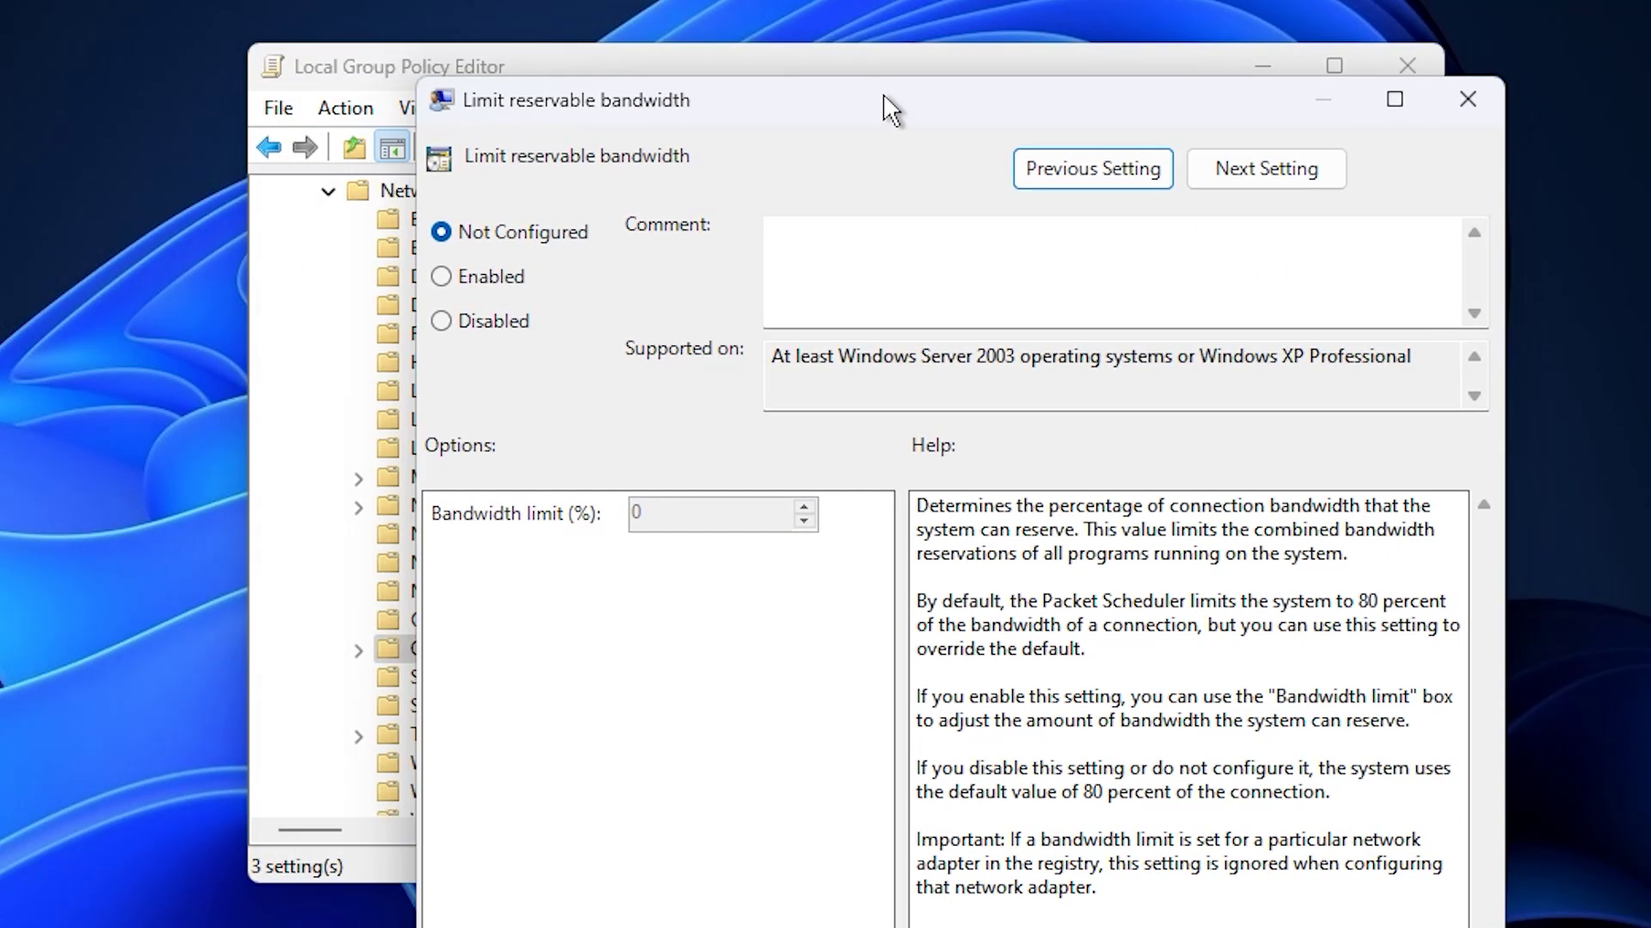
pyautogui.moveTo(884, 94); pyautogui.dragTo(914, 97)
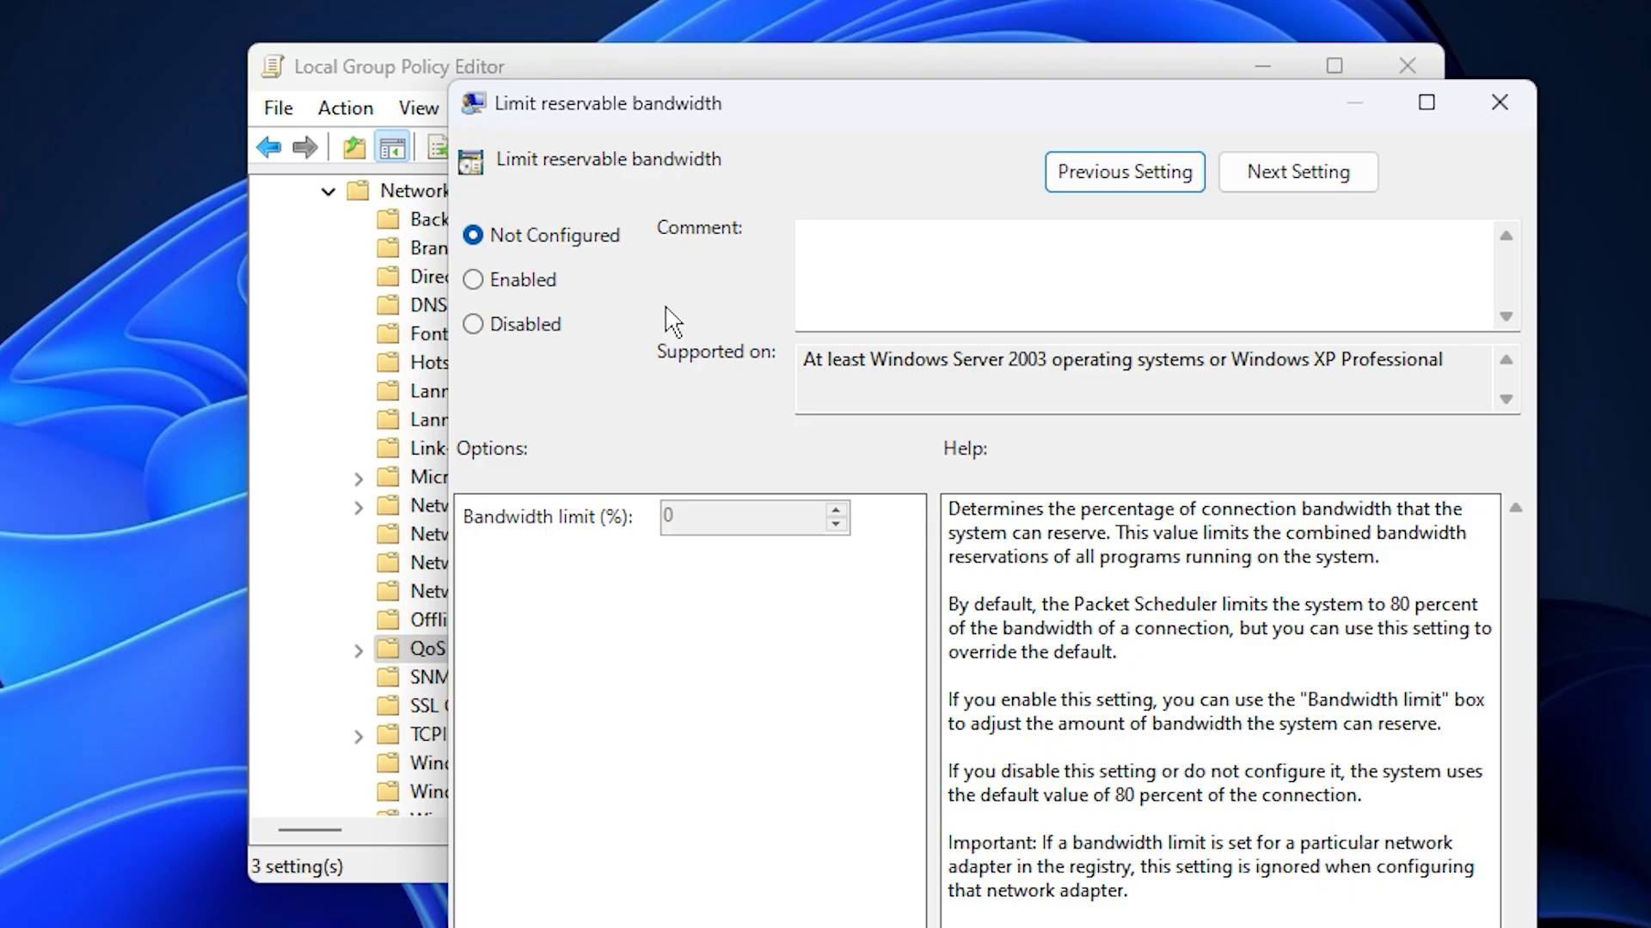
pyautogui.click(543, 301)
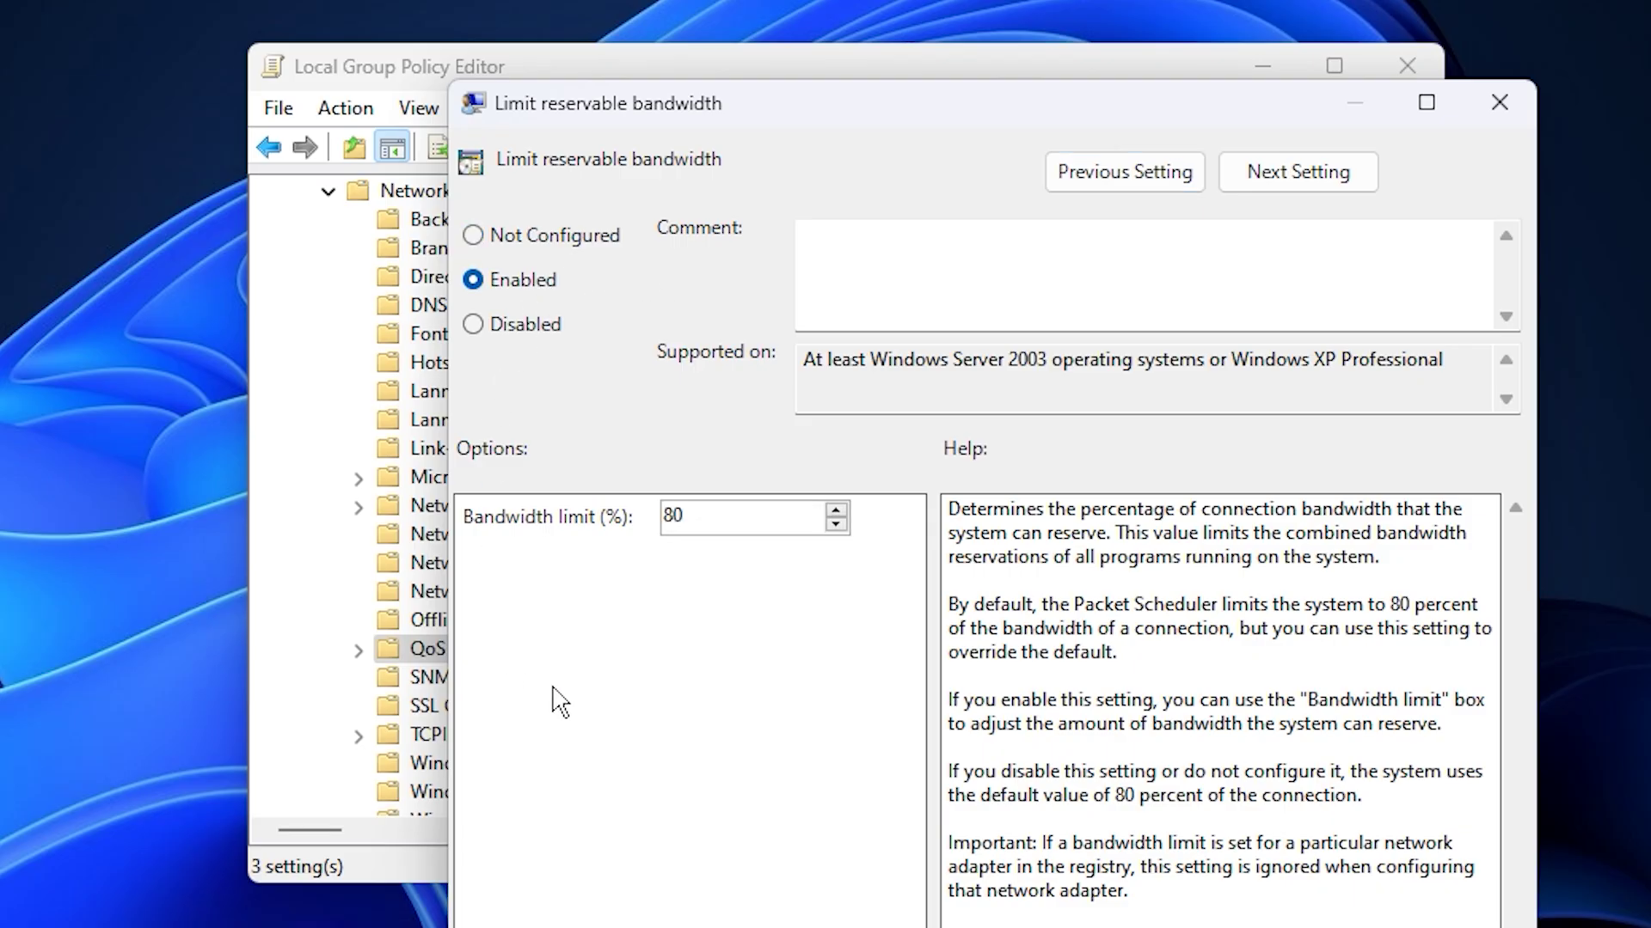
pyautogui.moveTo(718, 516); pyautogui.dragTo(671, 516)
pyautogui.write('0')
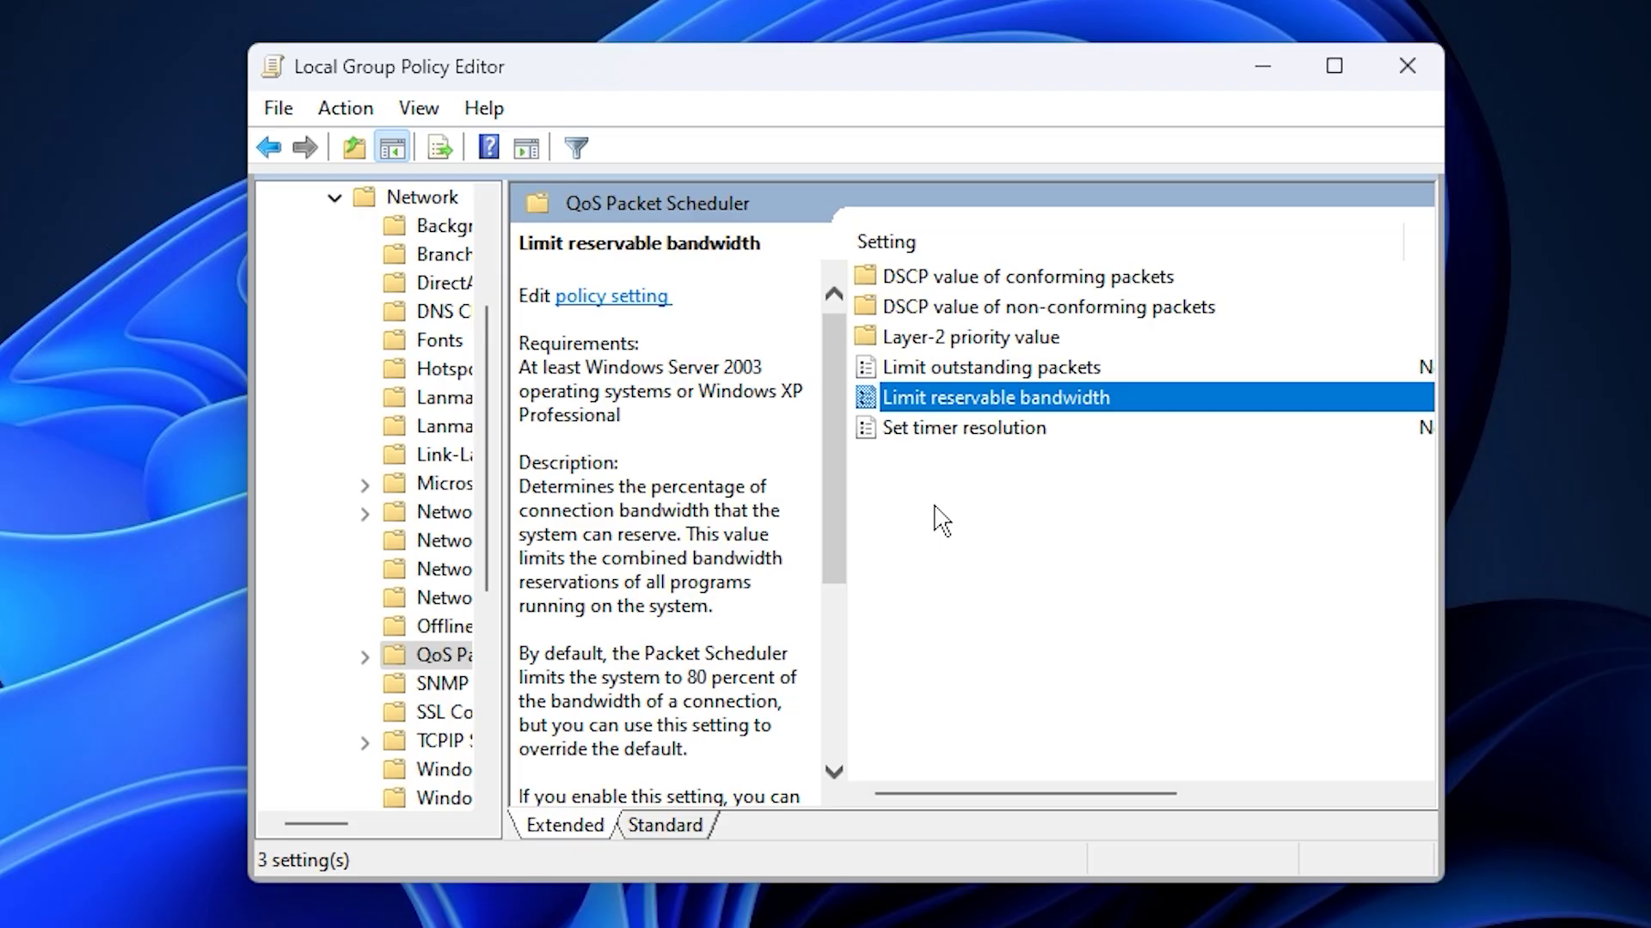
# - Deselect the policy by clicking an empty area of the QoS Packet Scheduler settings list
pyautogui.click(942, 520)
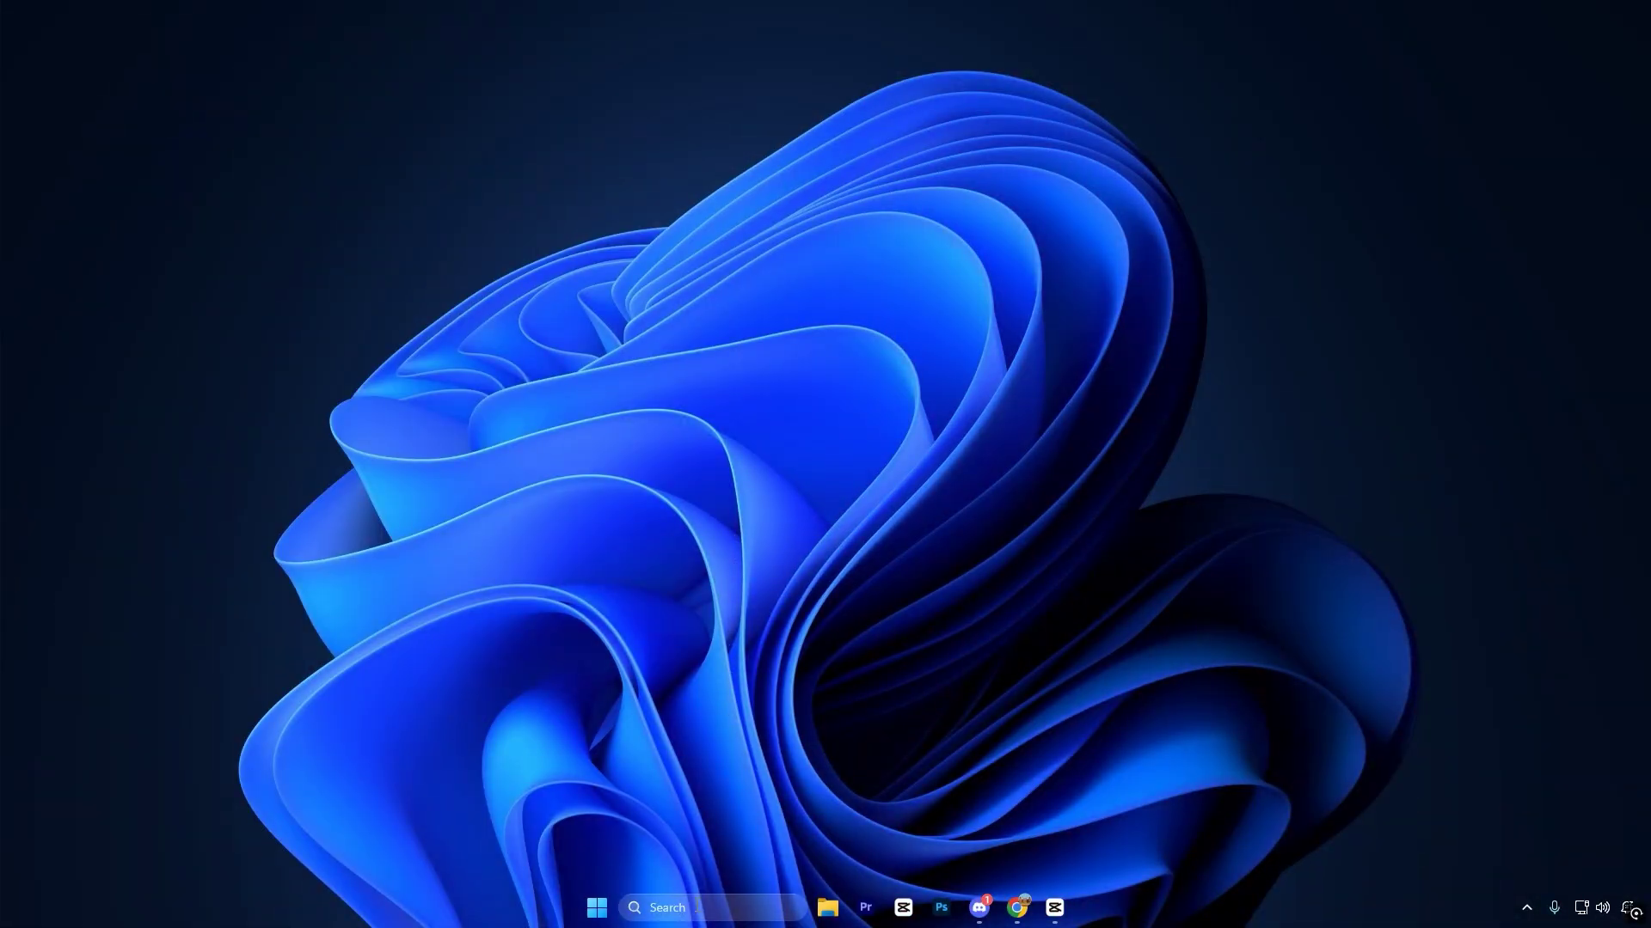
# - Open Device Manager via search, expand Network adapters and select the Intel(R) 82579LM Gigabit Network Connection
pyautogui.click(696, 908)
pyautogui.write('device Manager')
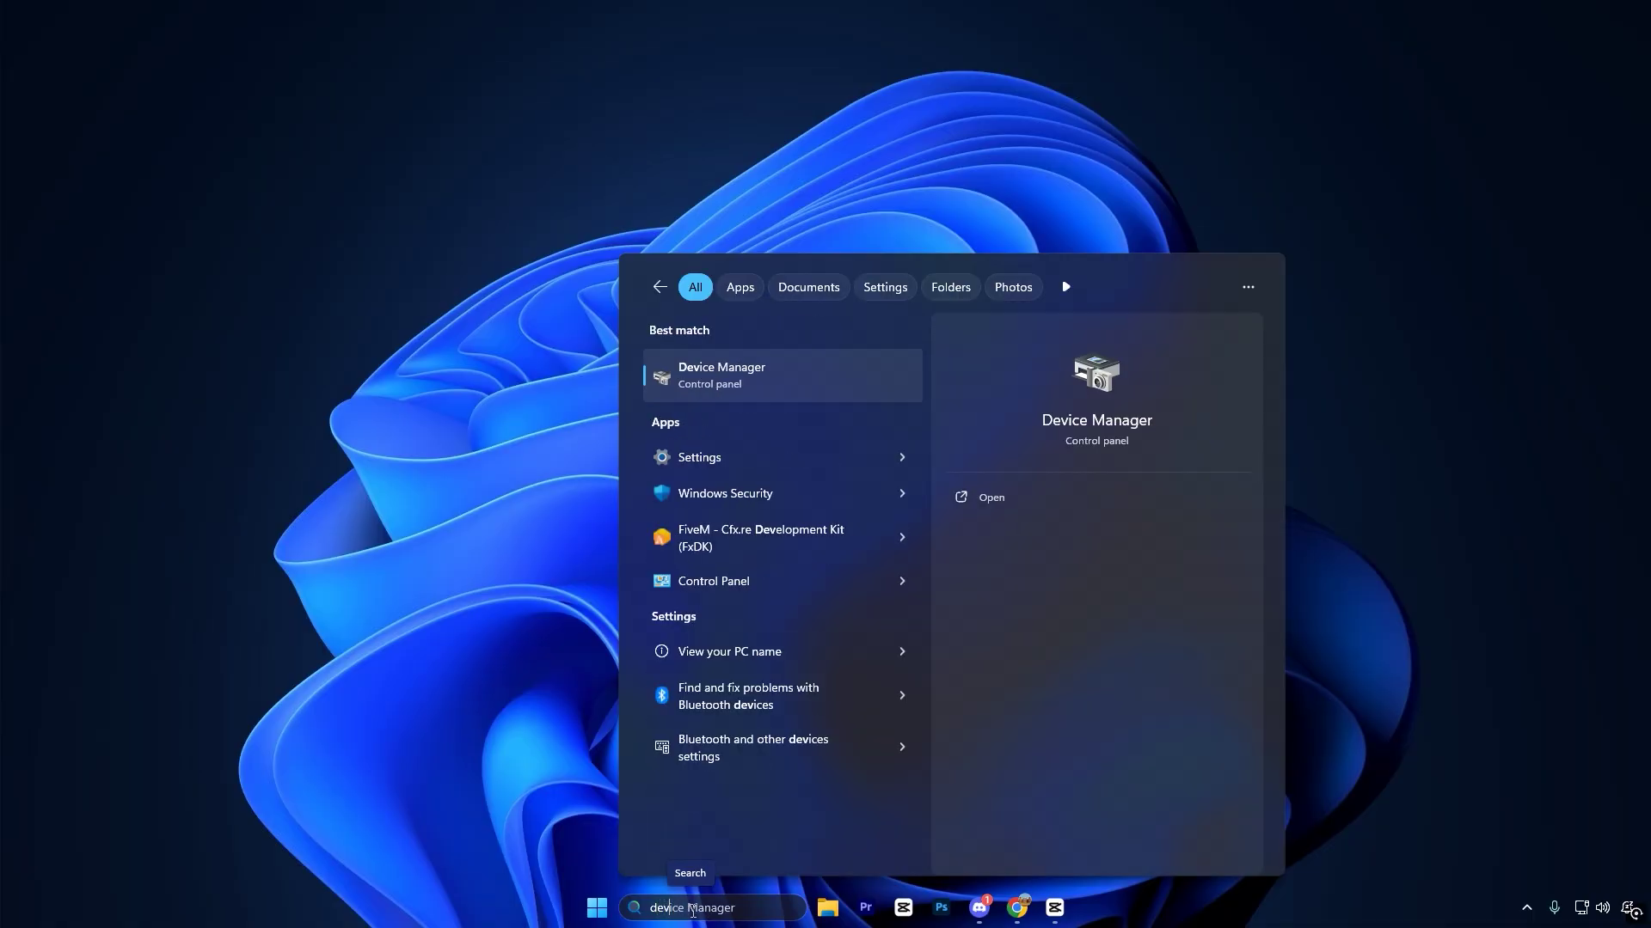
pyautogui.click(797, 375)
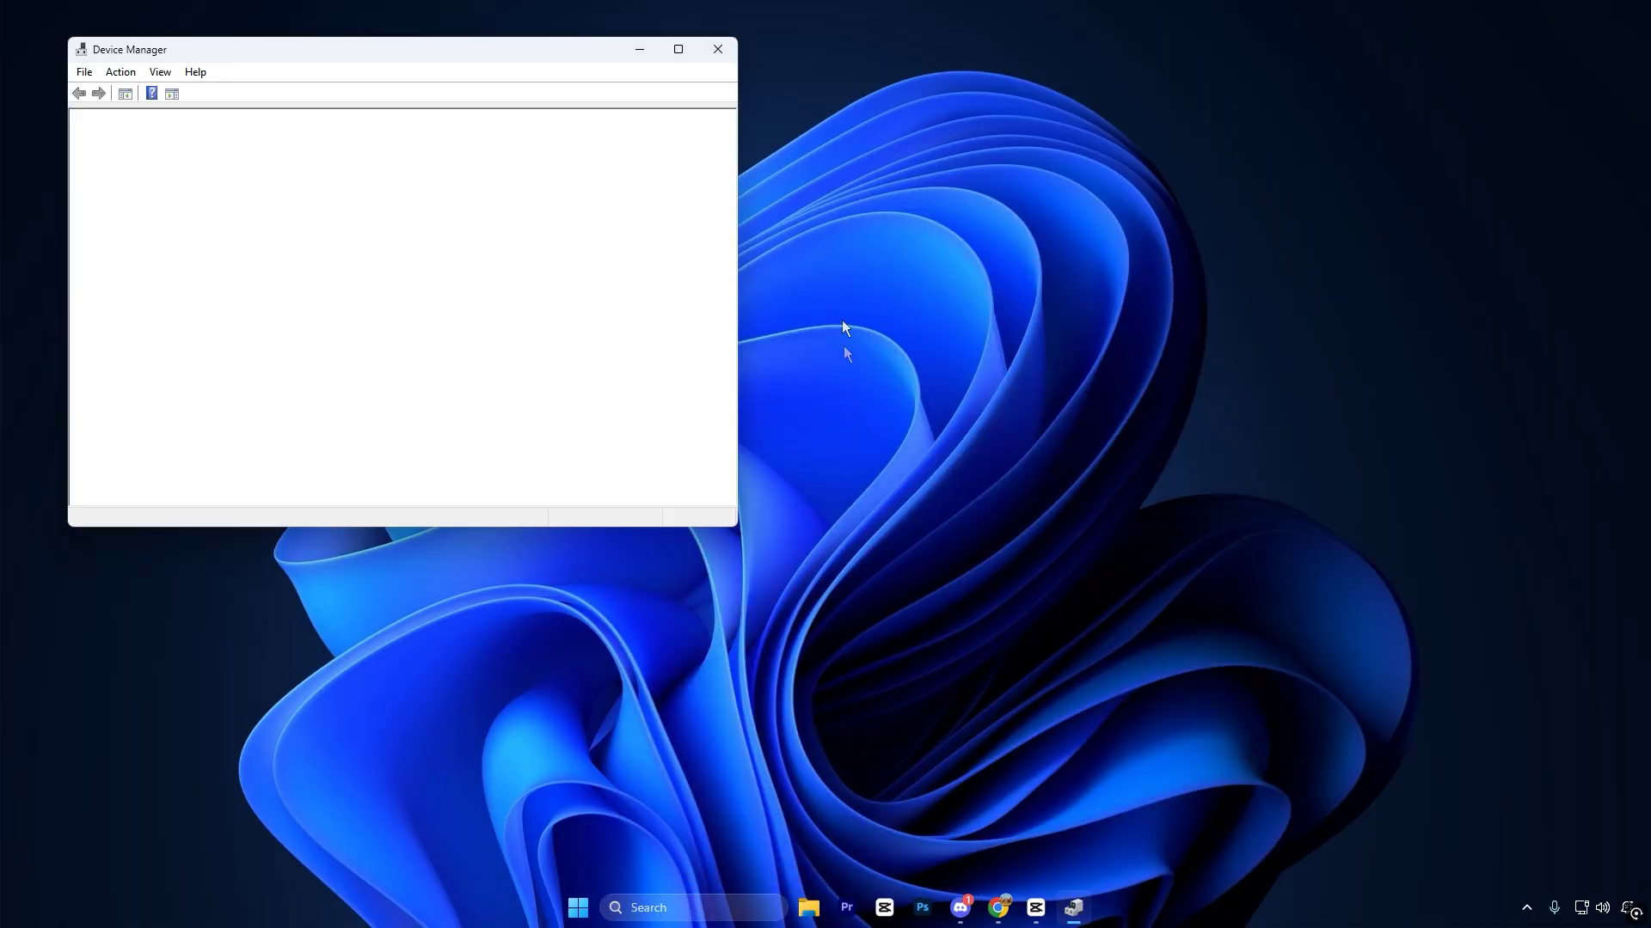
pyautogui.moveTo(399, 58); pyautogui.dragTo(820, 241)
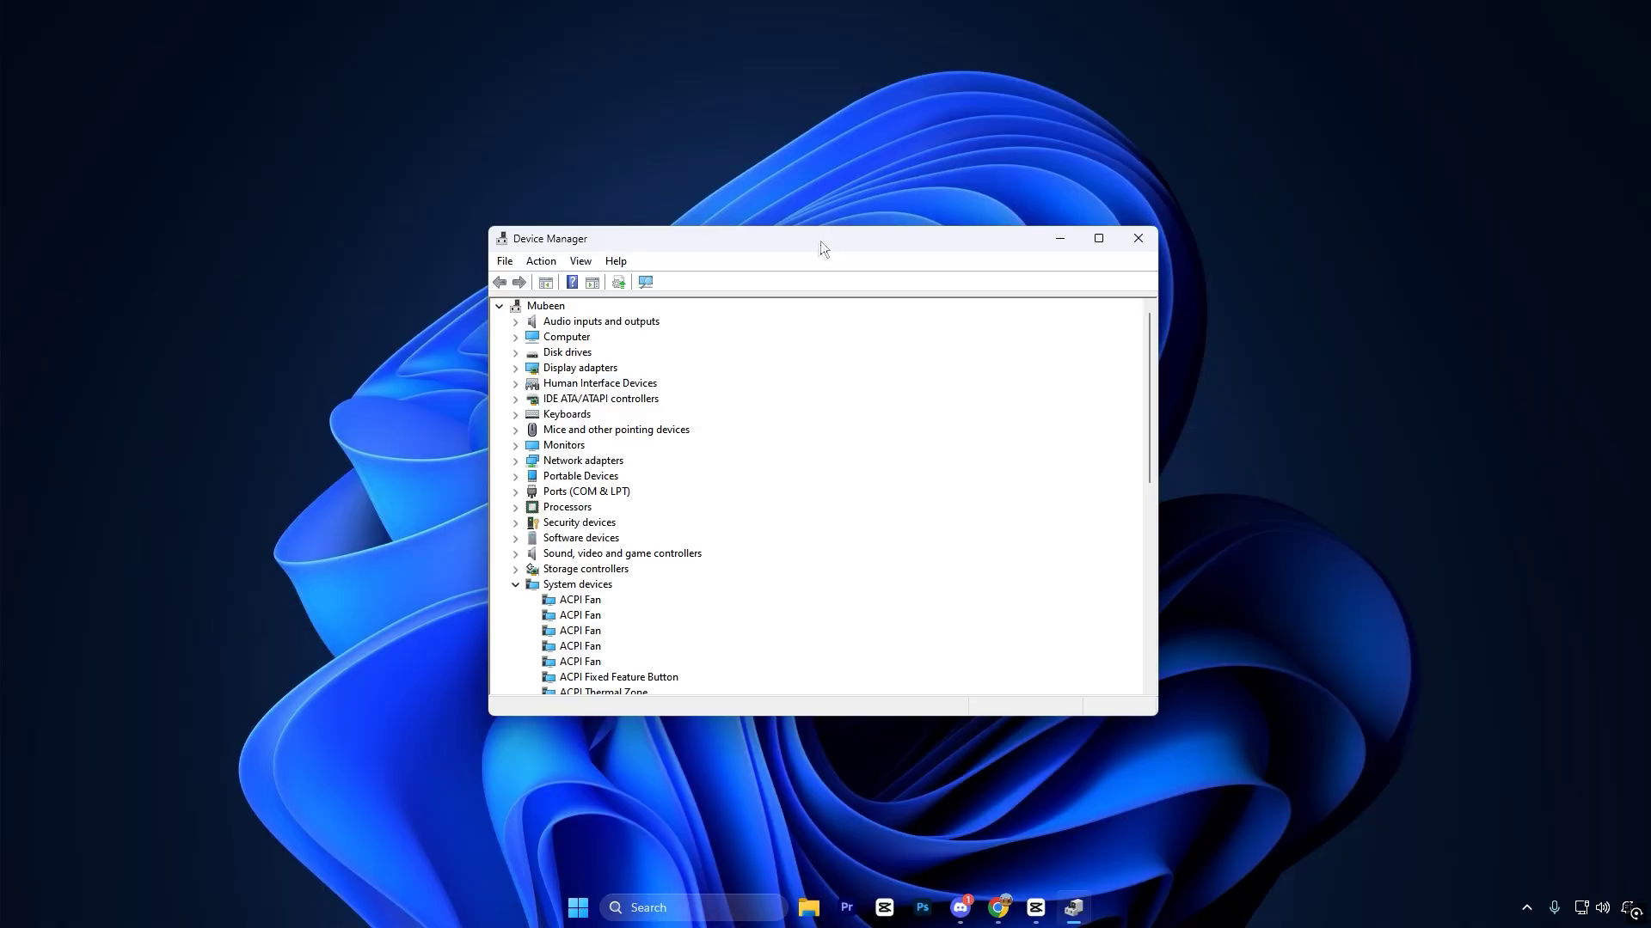
pyautogui.doubleClick(591, 461)
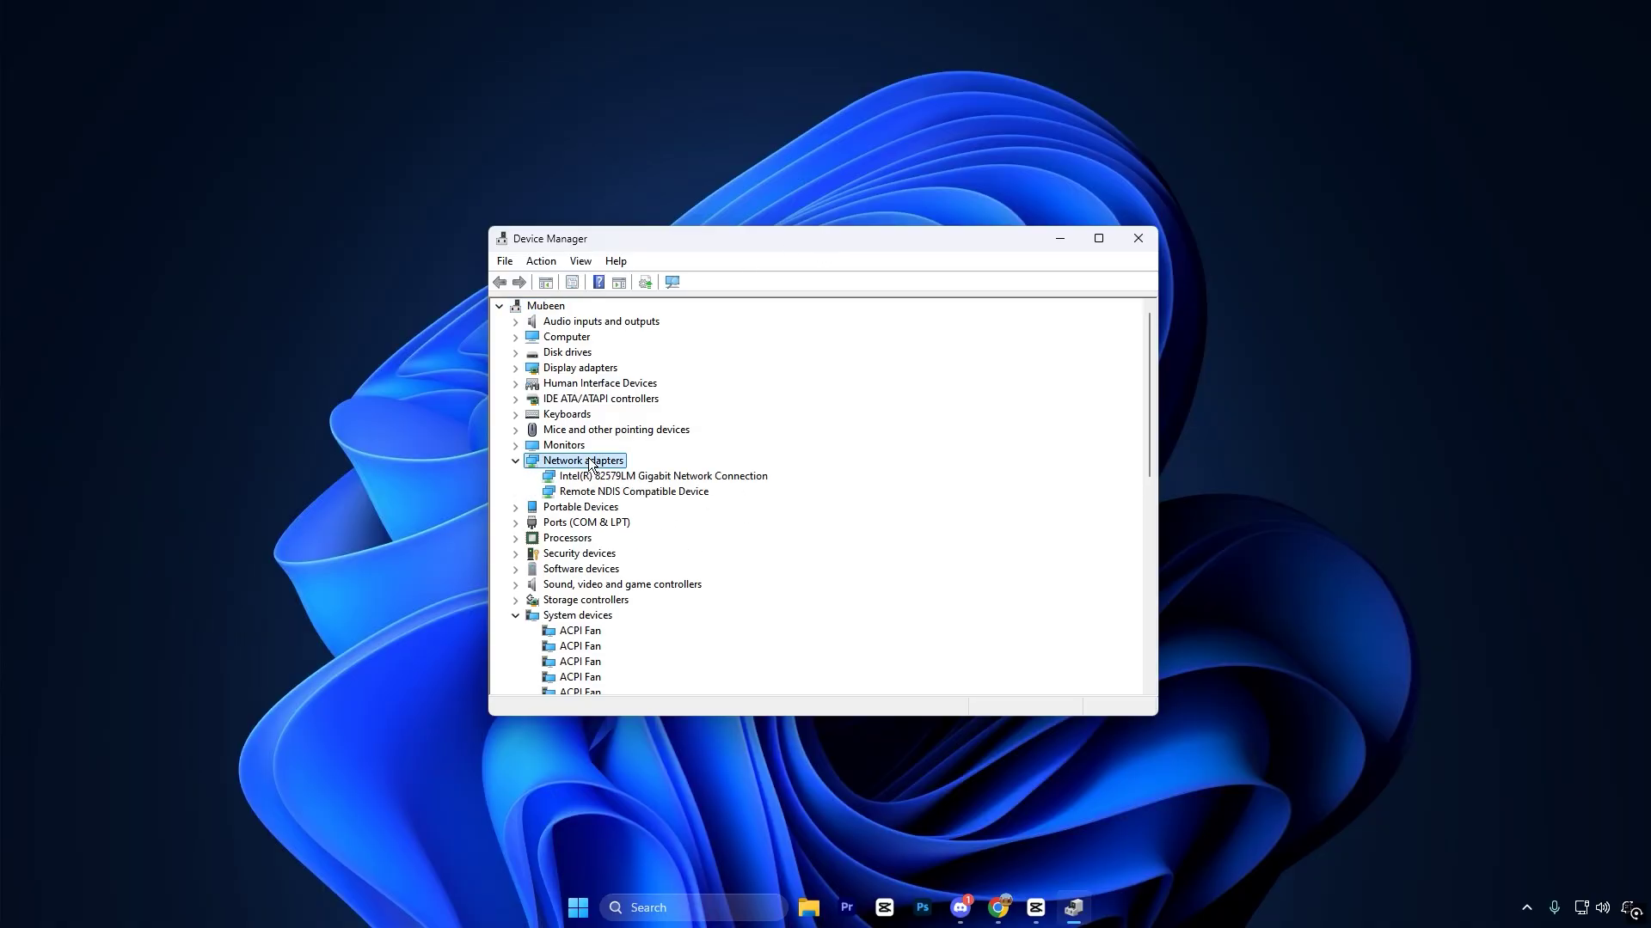
pyautogui.click(653, 477)
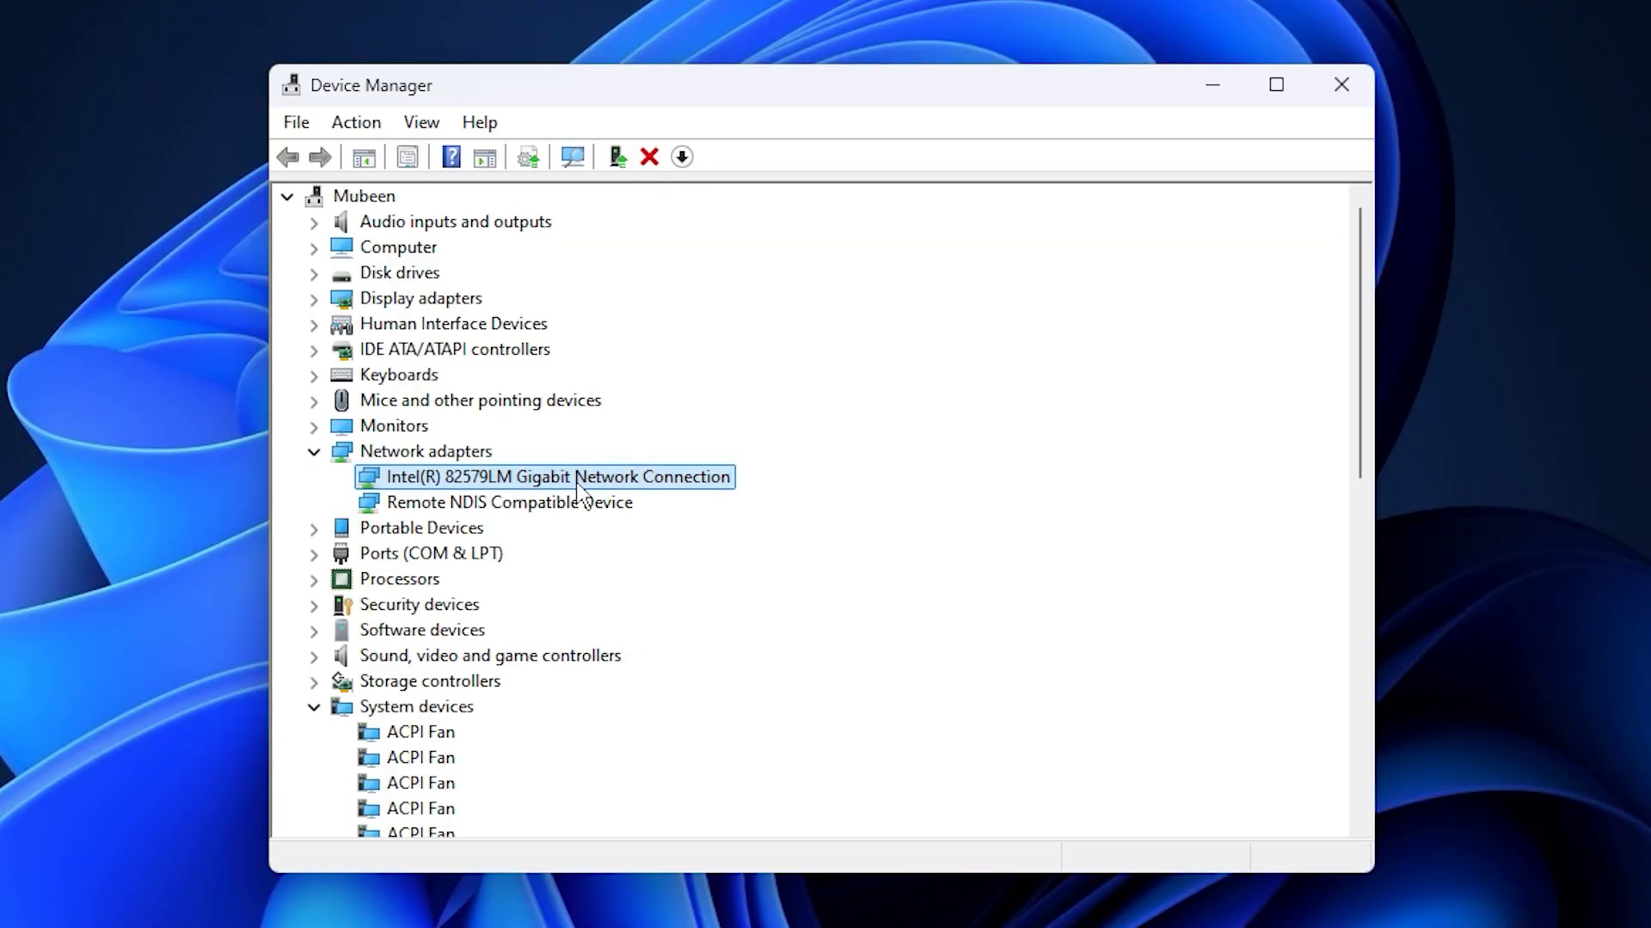
# - Bring up the Intel 82579LM adapter's Properties on its Power Management settings
pyautogui.rightClick(621, 483)
pyautogui.click(688, 649)
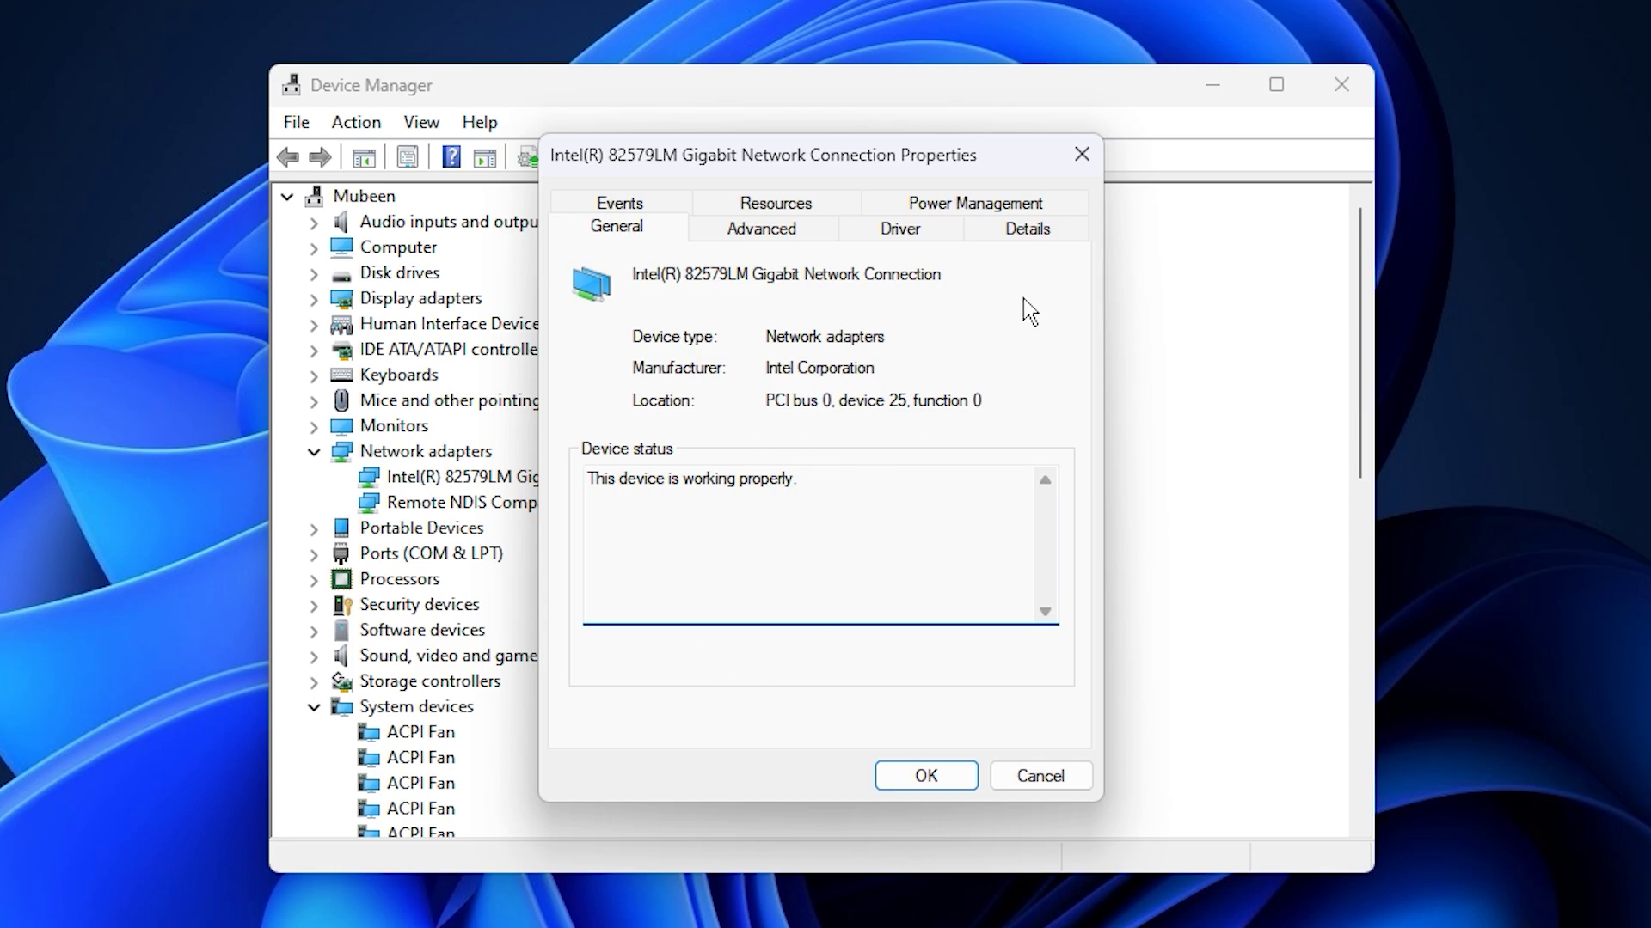
pyautogui.click(987, 206)
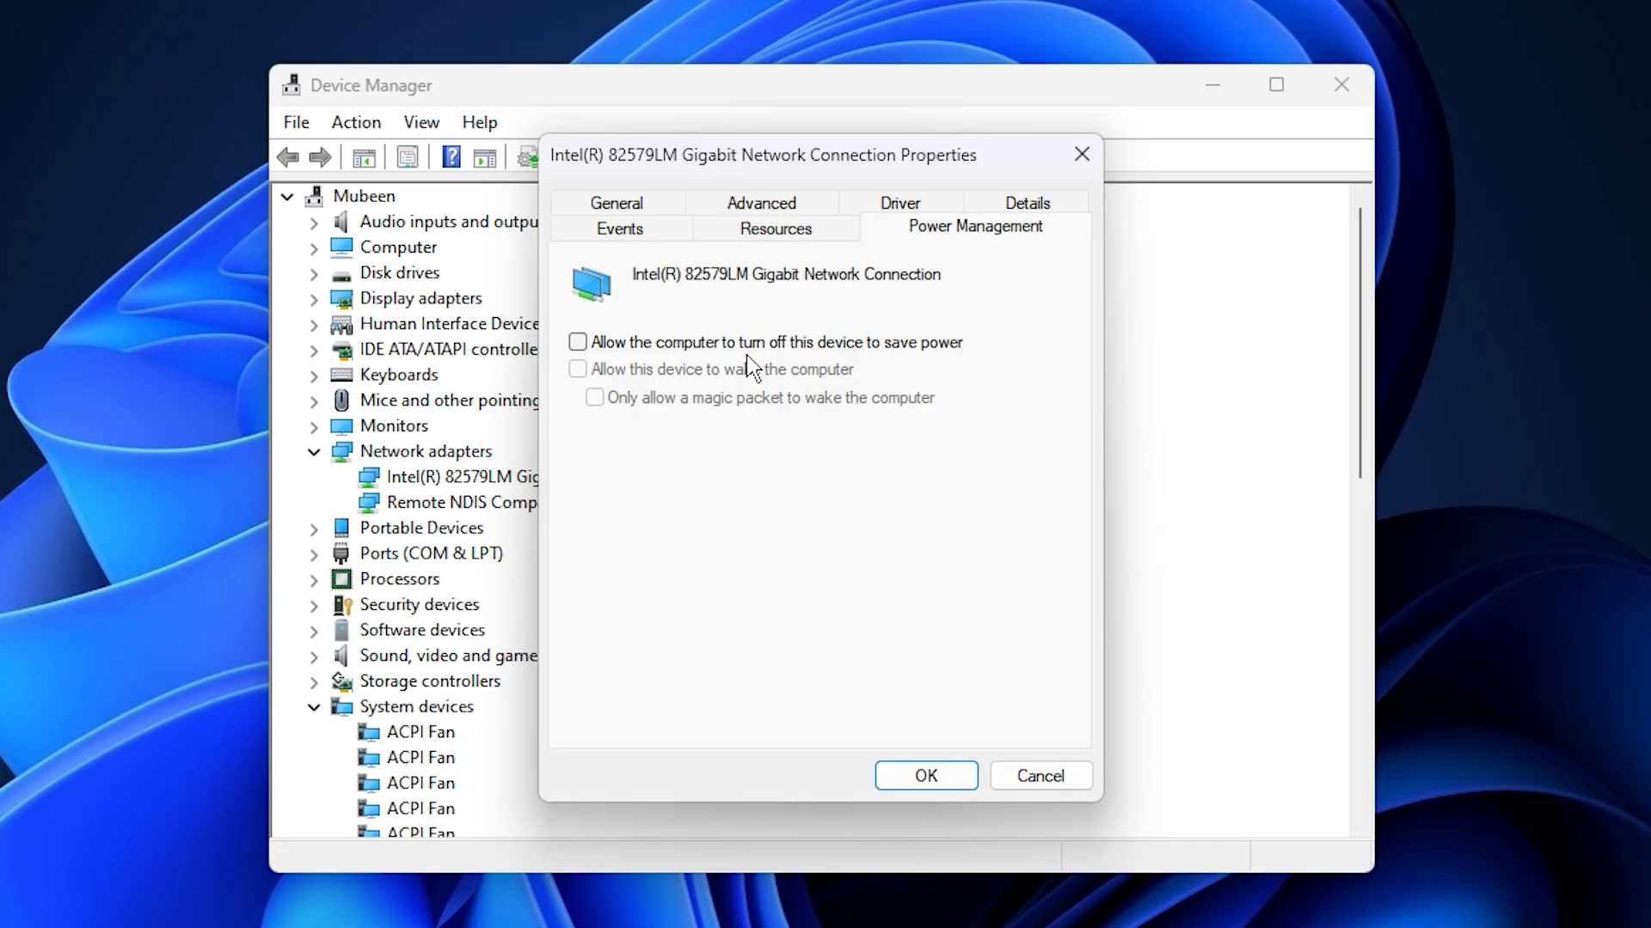
# - On the adapter's Advanced settings, set ARP Offload and Flow Control to Disabled
pyautogui.click(745, 210)
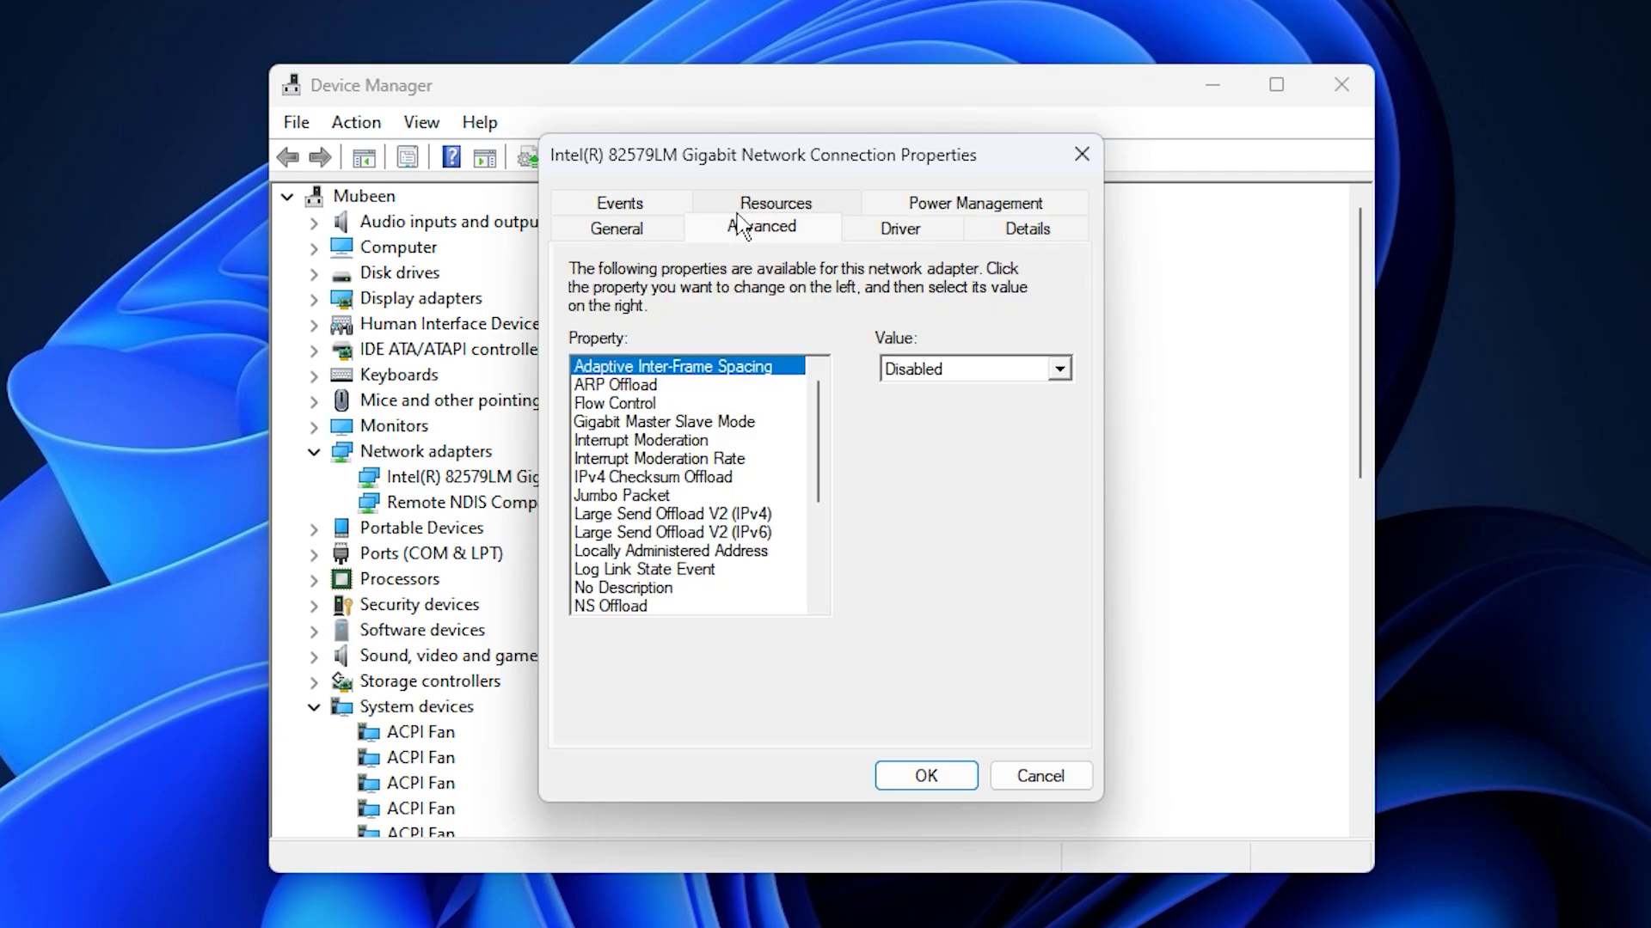
pyautogui.click(640, 386)
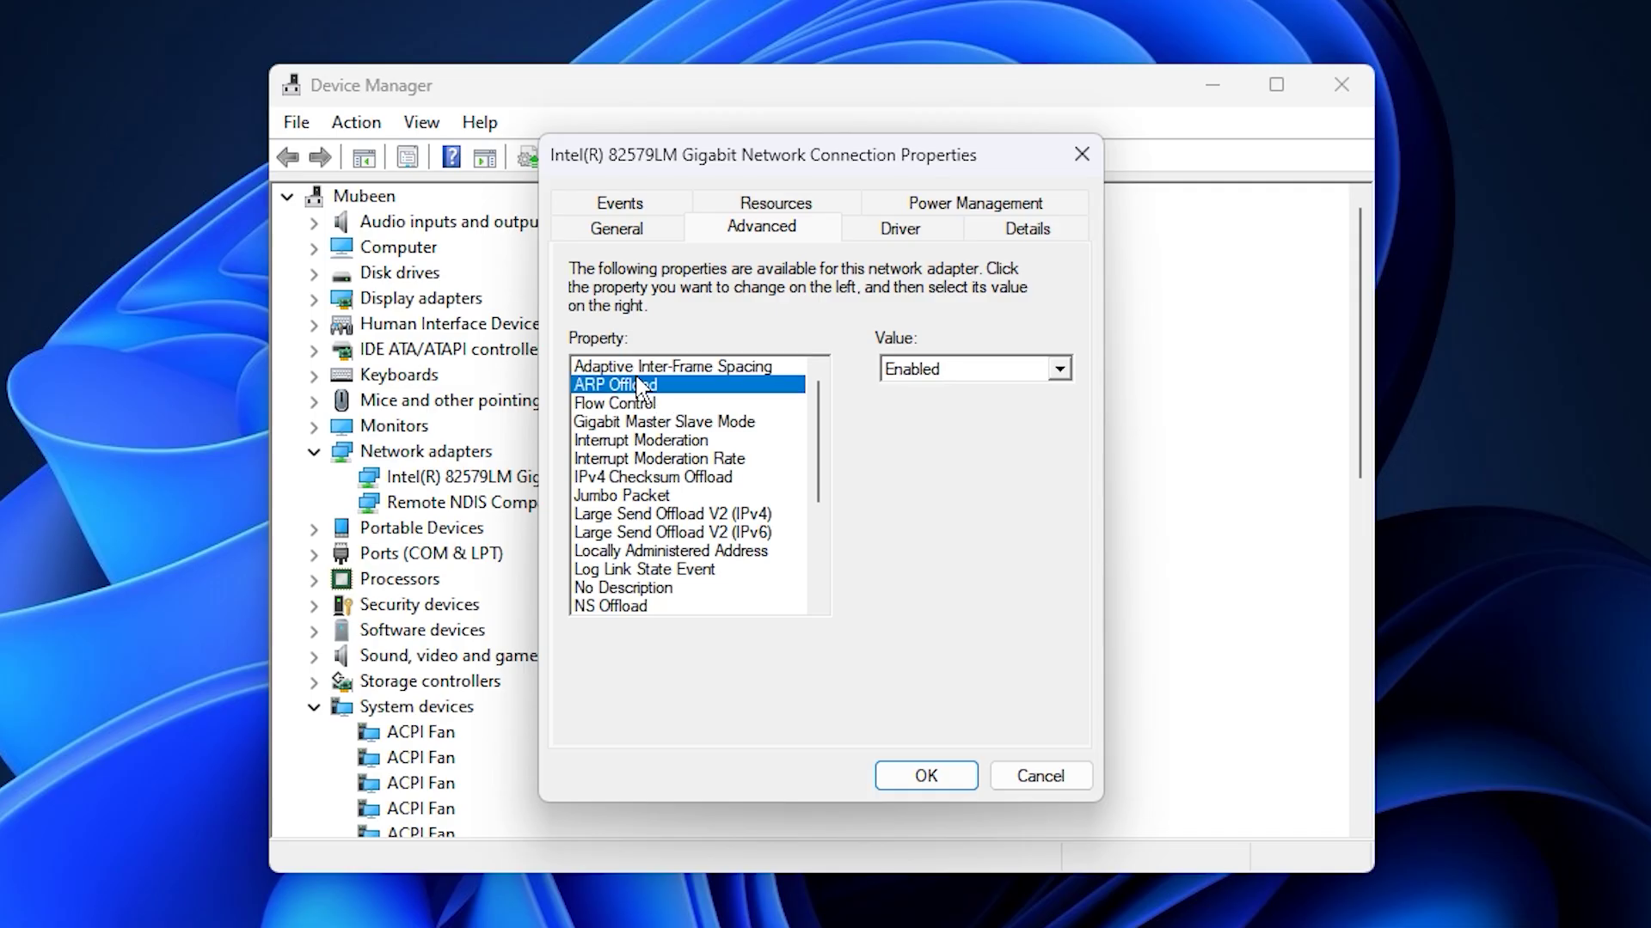
pyautogui.click(932, 375)
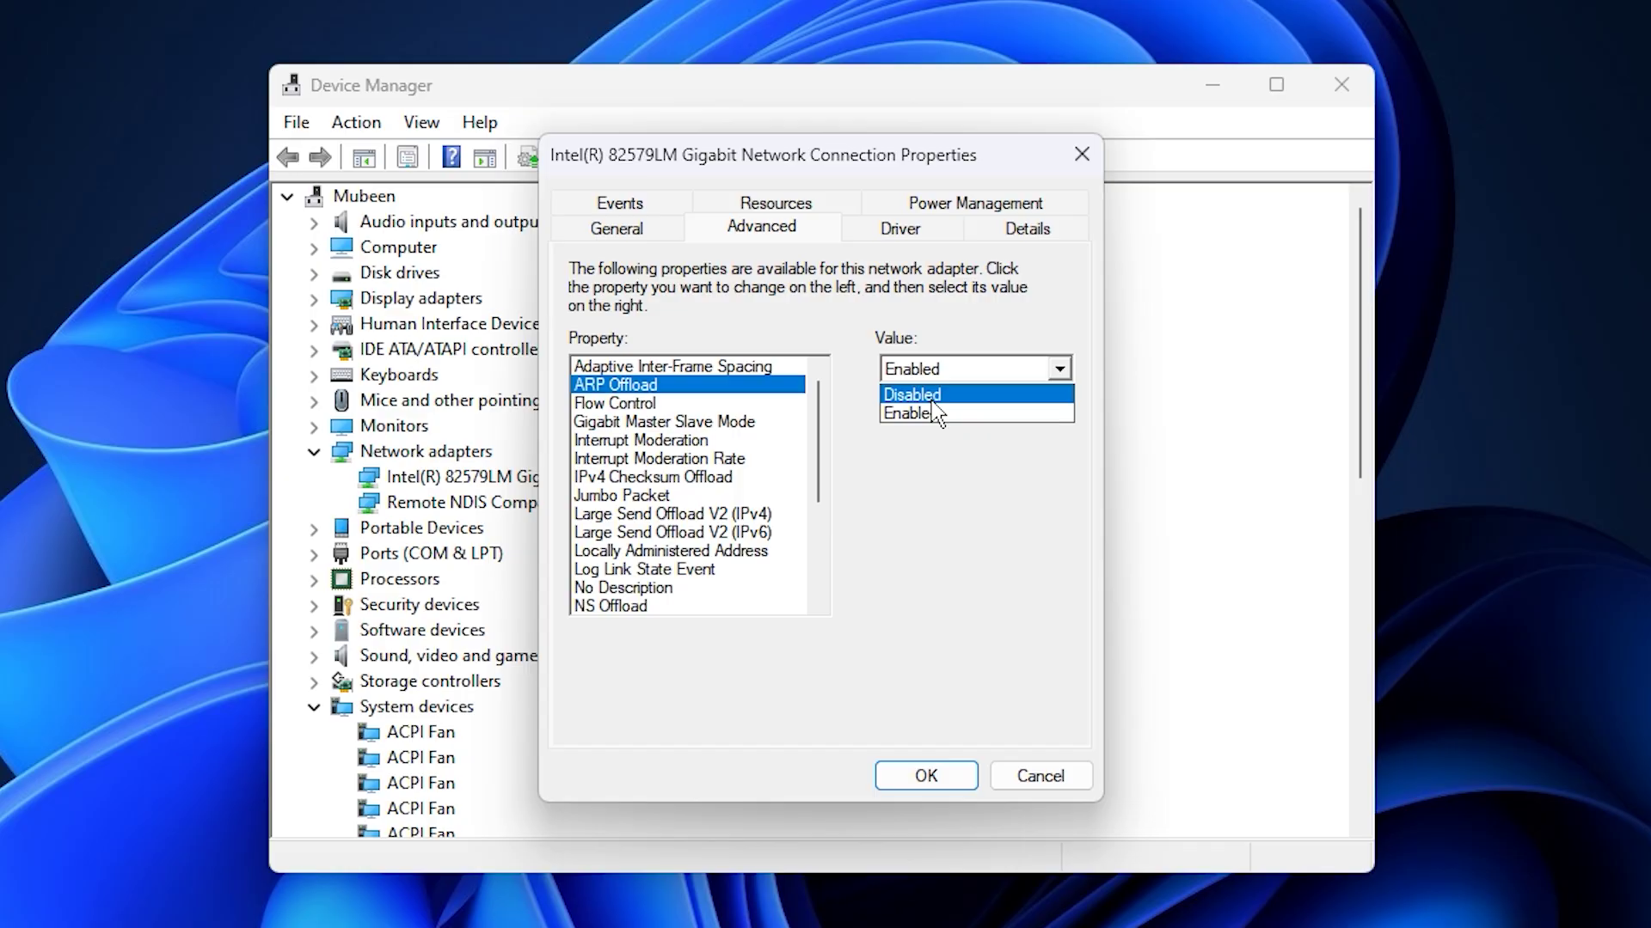
pyautogui.click(929, 394)
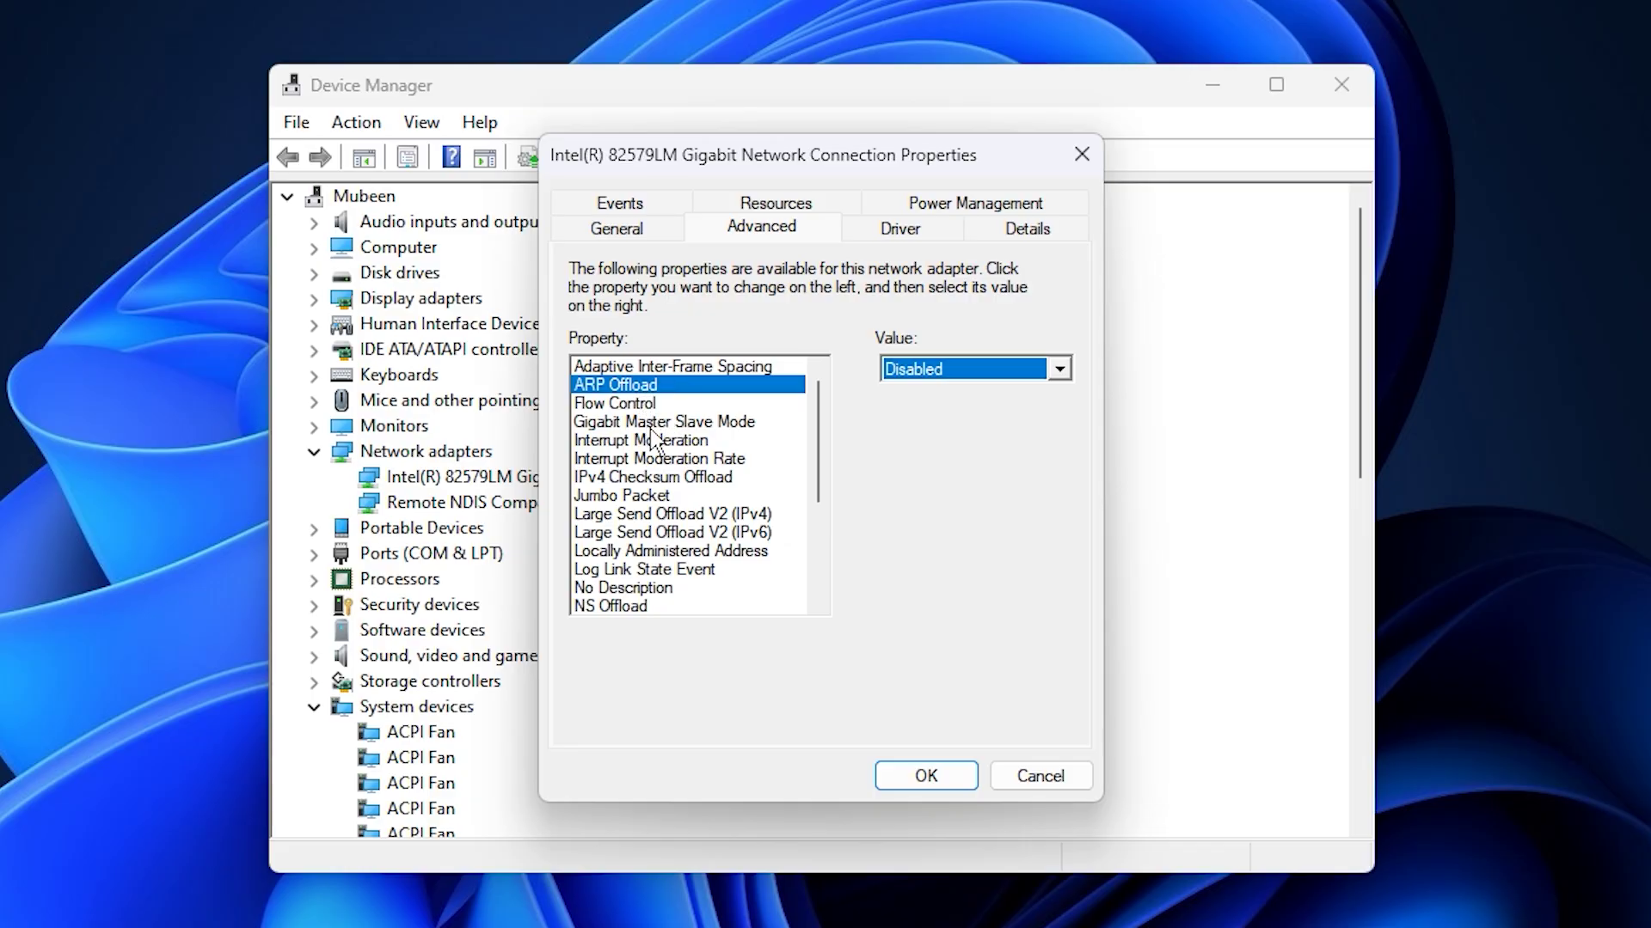
pyautogui.click(640, 405)
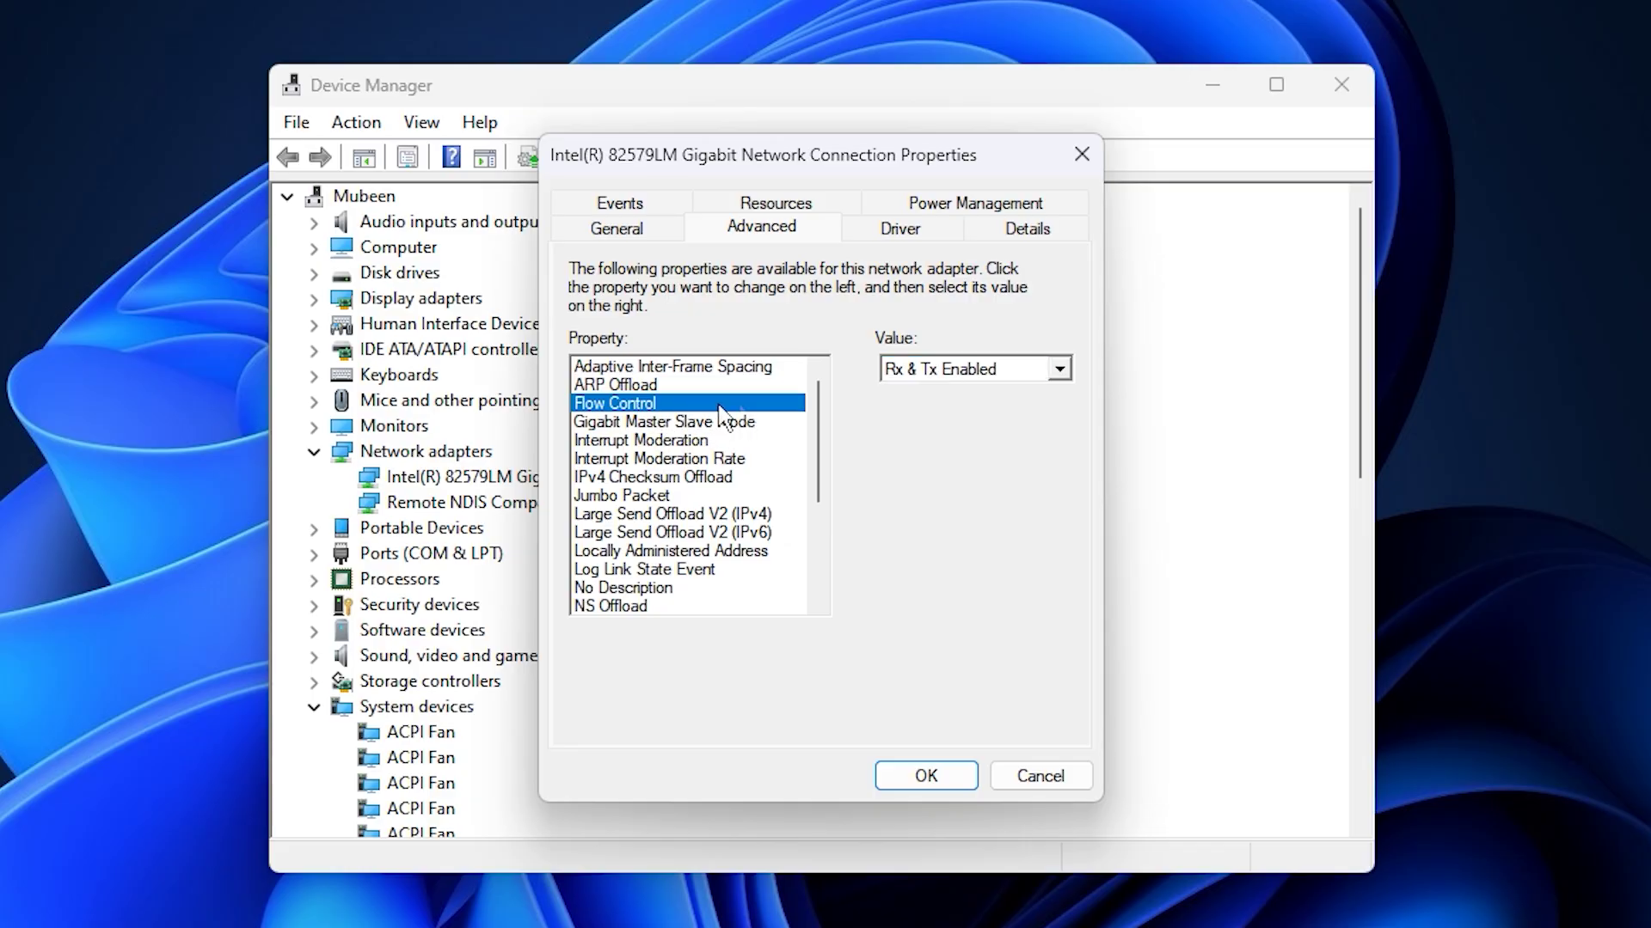
pyautogui.click(942, 370)
pyautogui.click(935, 385)
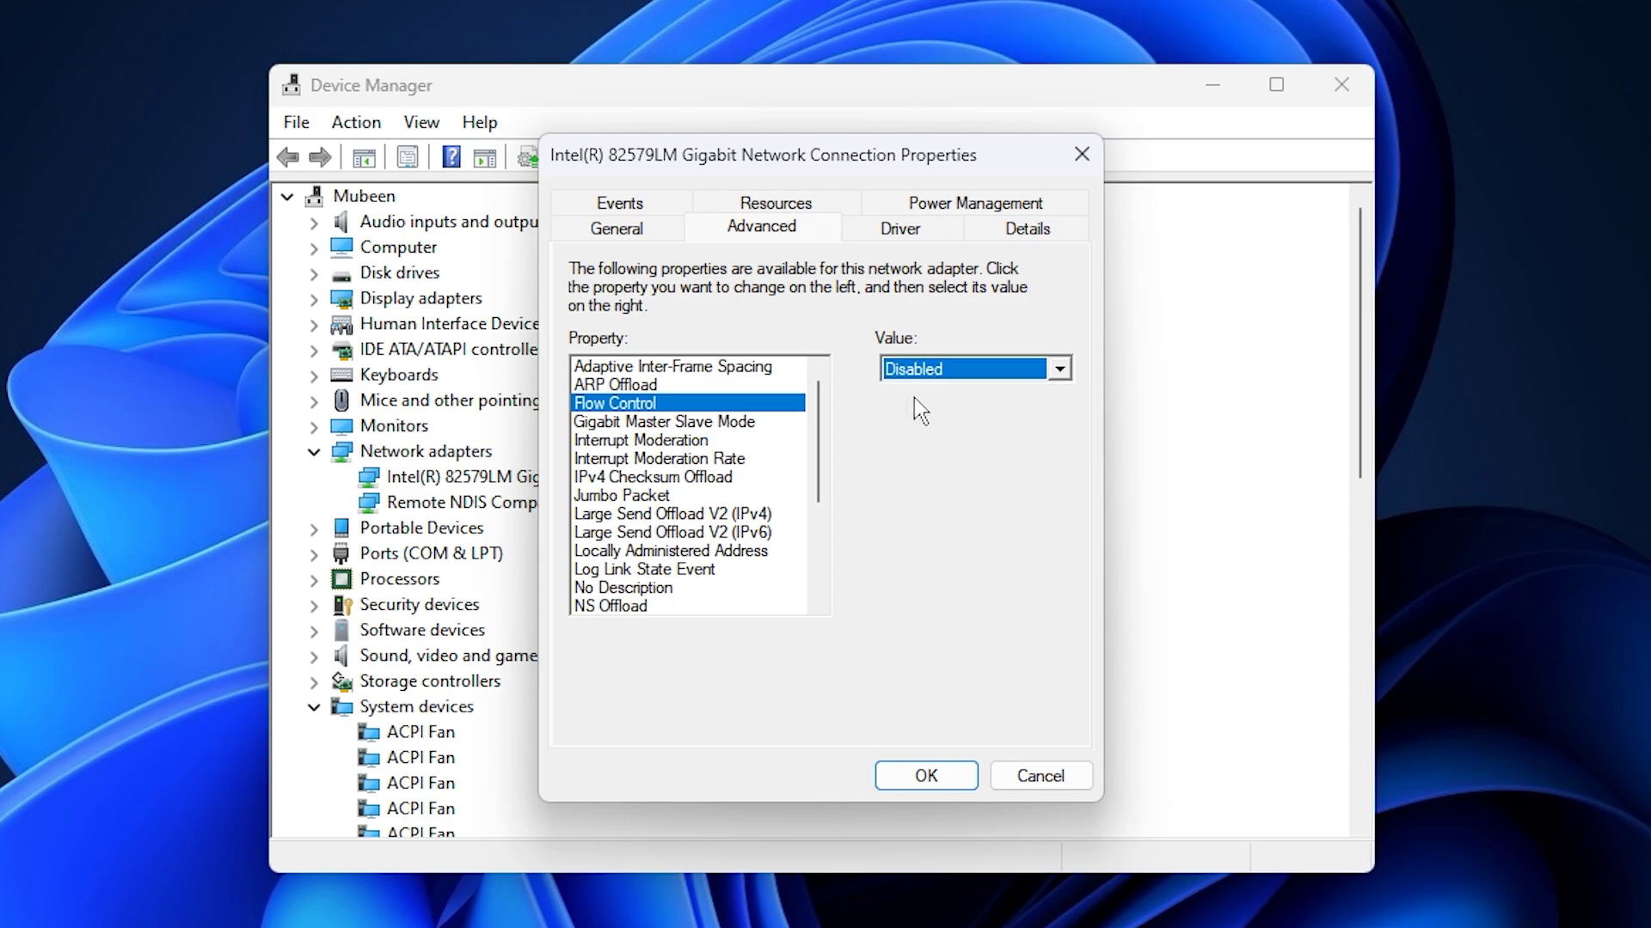
# - Disable Interrupt Moderation, leaving Interrupt Moderation Rate at Adaptive
pyautogui.click(687, 426)
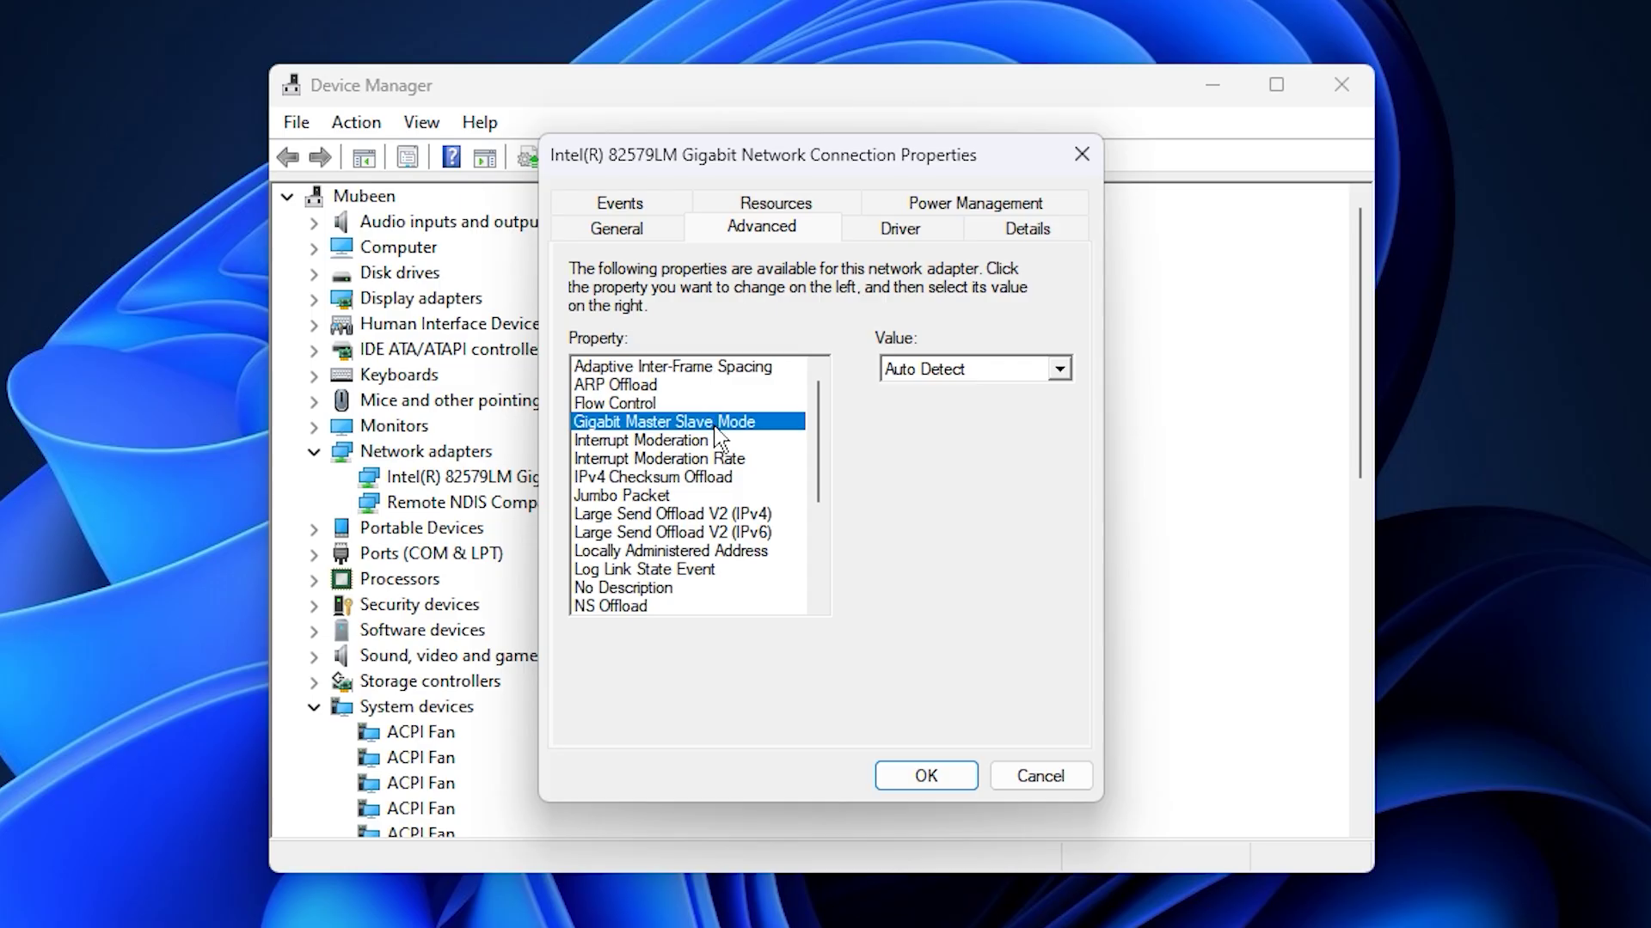
pyautogui.click(695, 447)
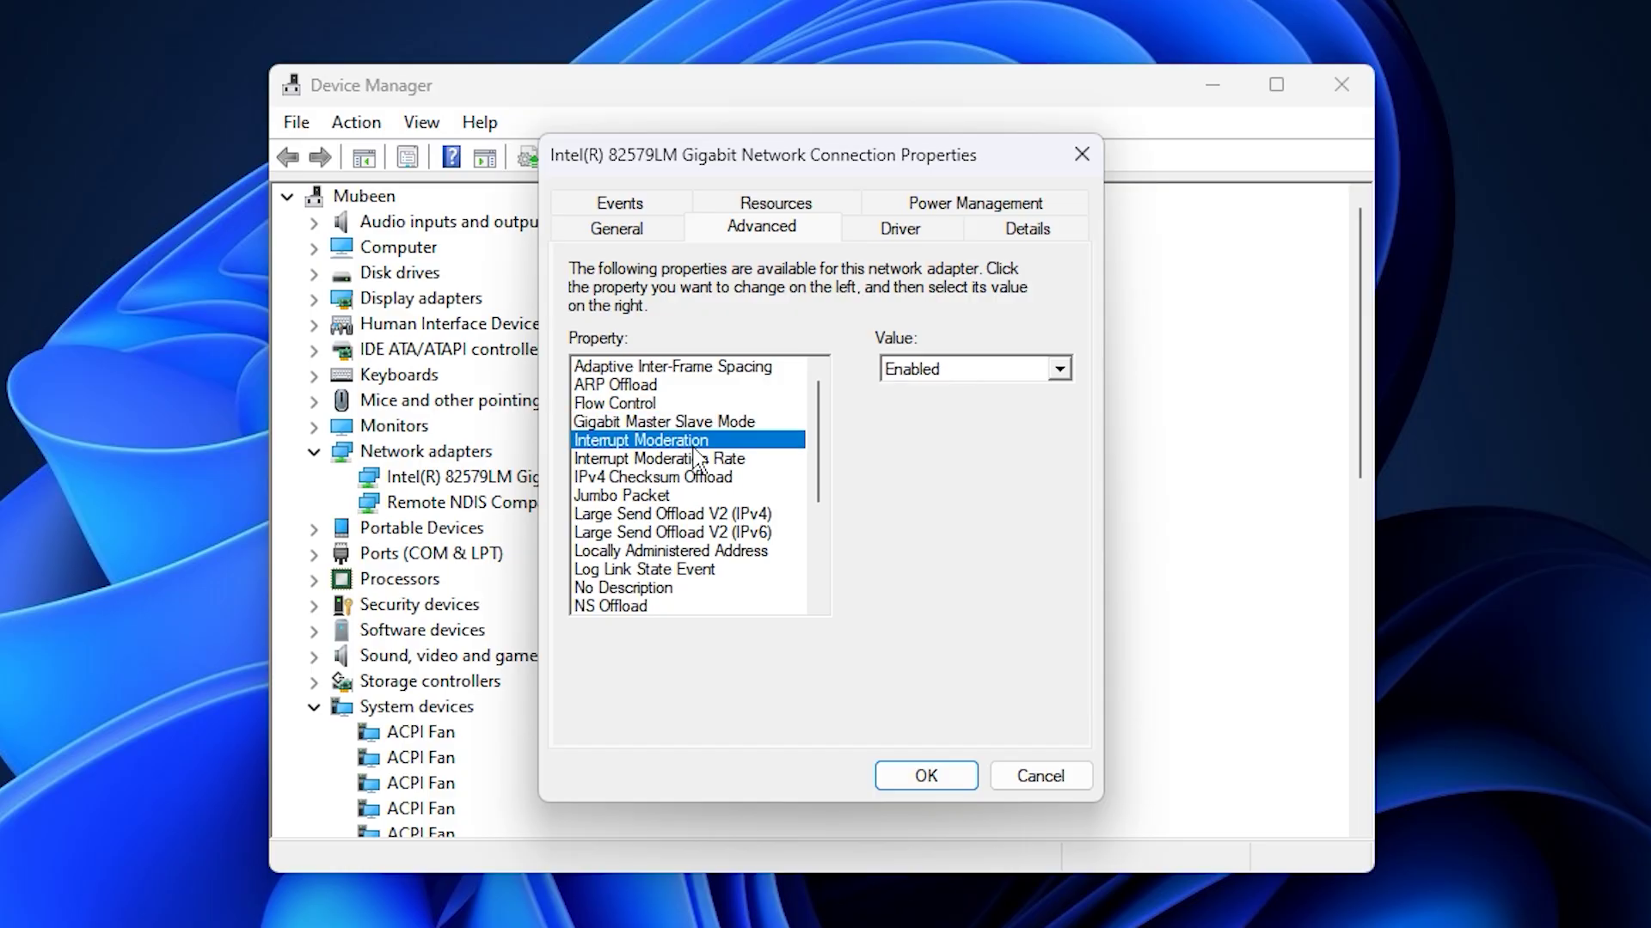
pyautogui.click(911, 370)
pyautogui.click(913, 388)
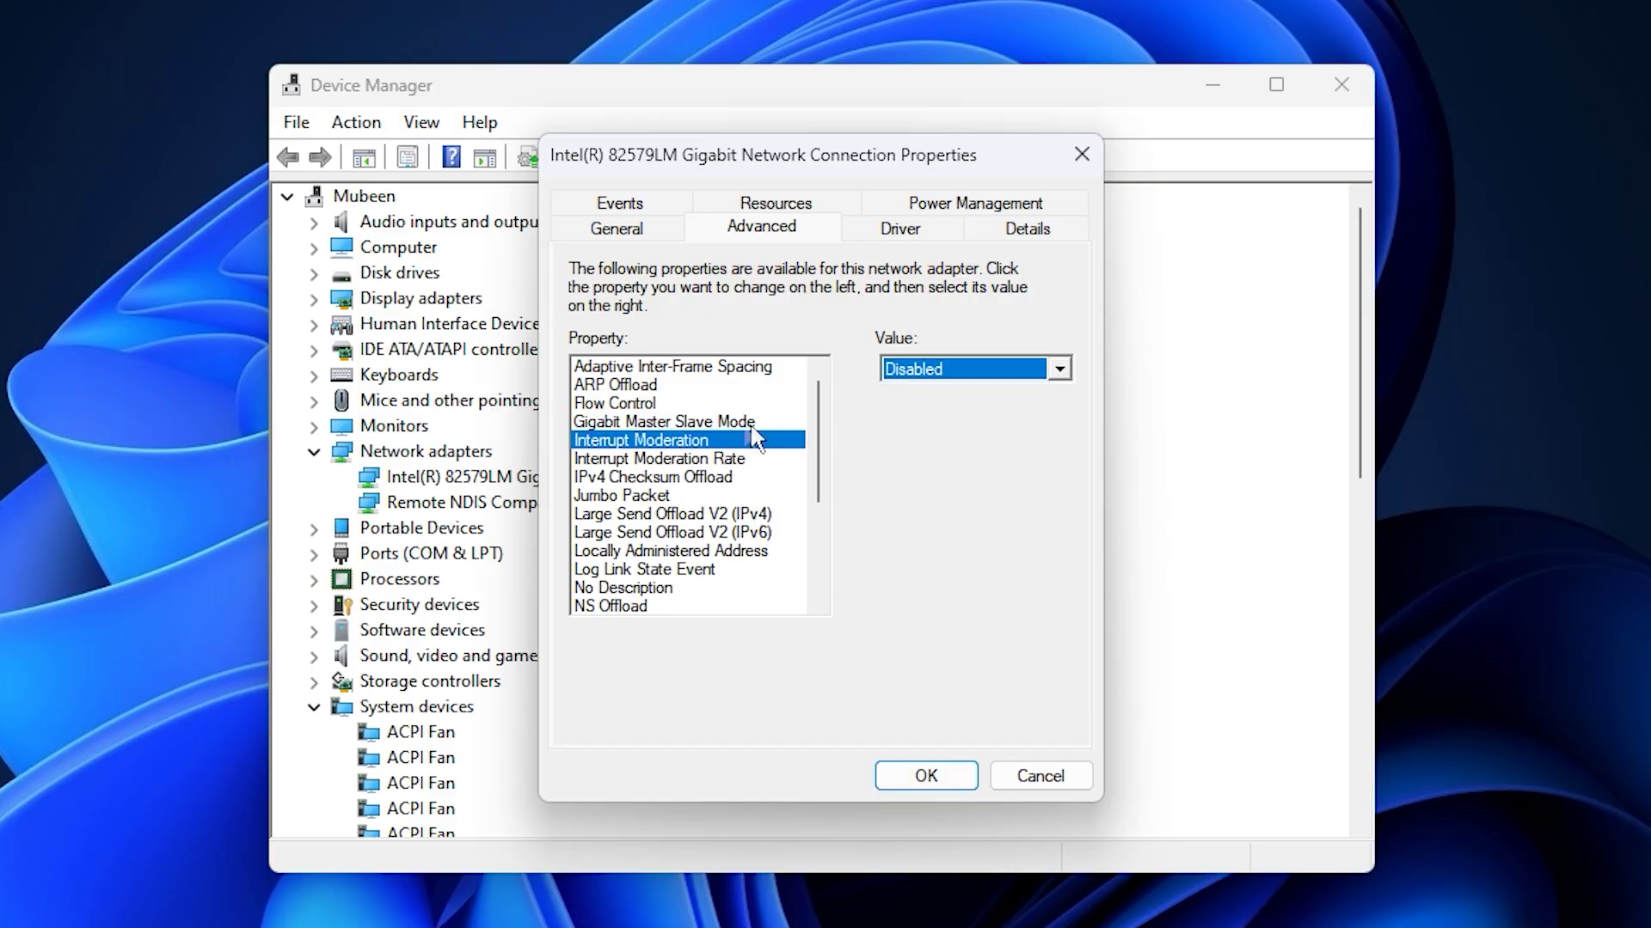
pyautogui.click(643, 460)
pyautogui.click(921, 377)
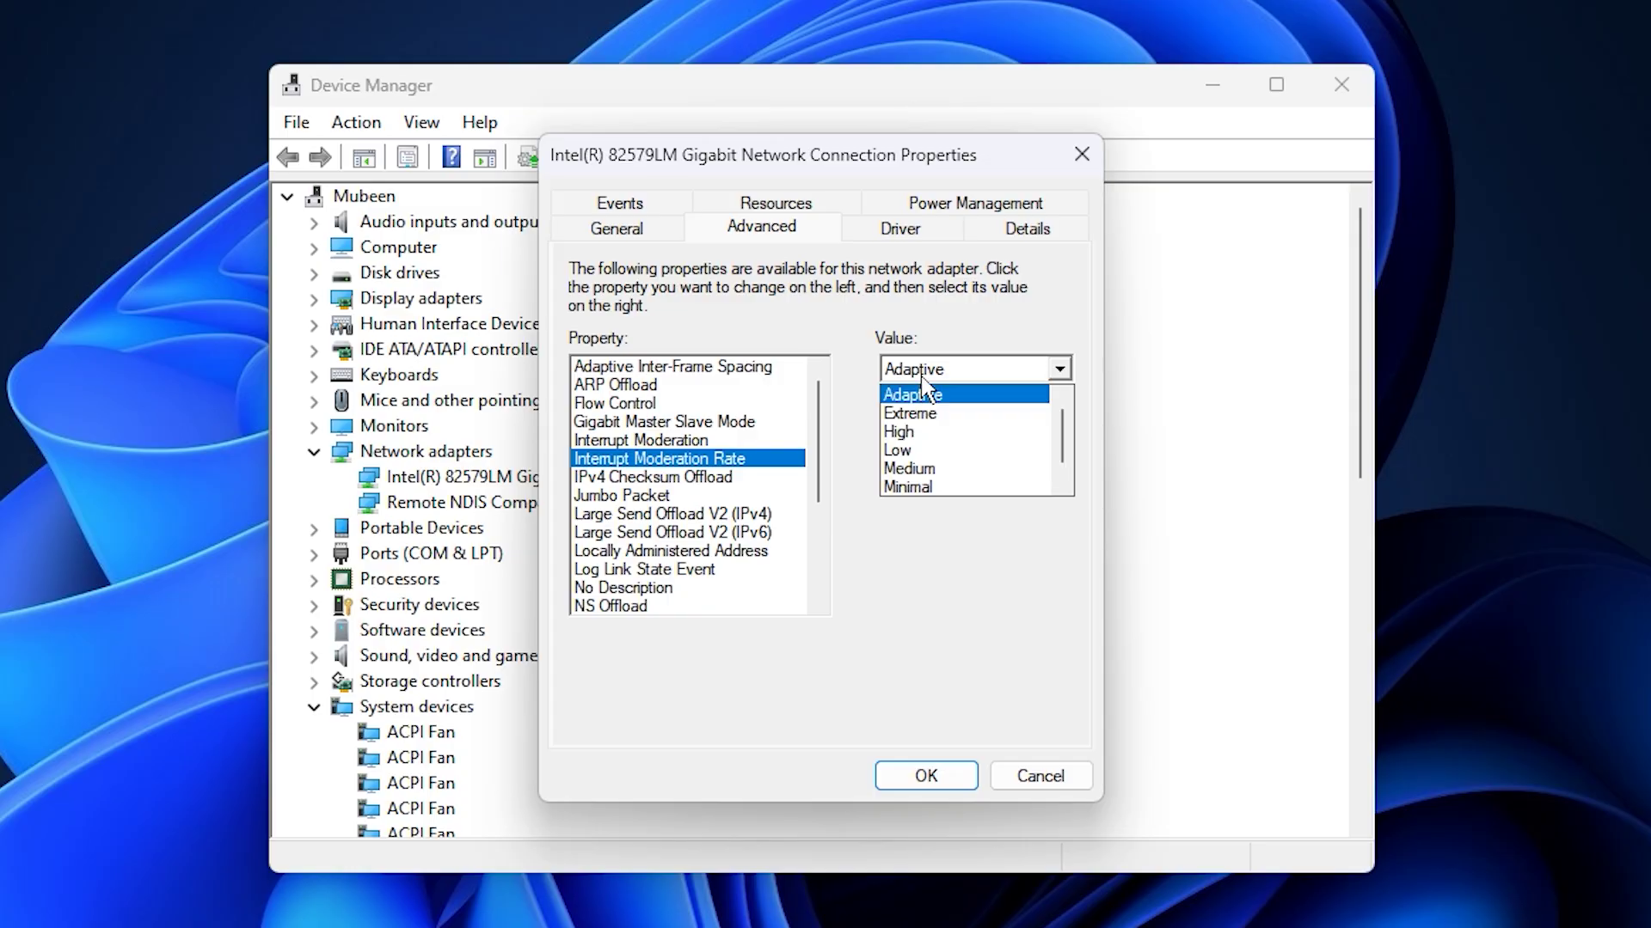
pyautogui.click(922, 380)
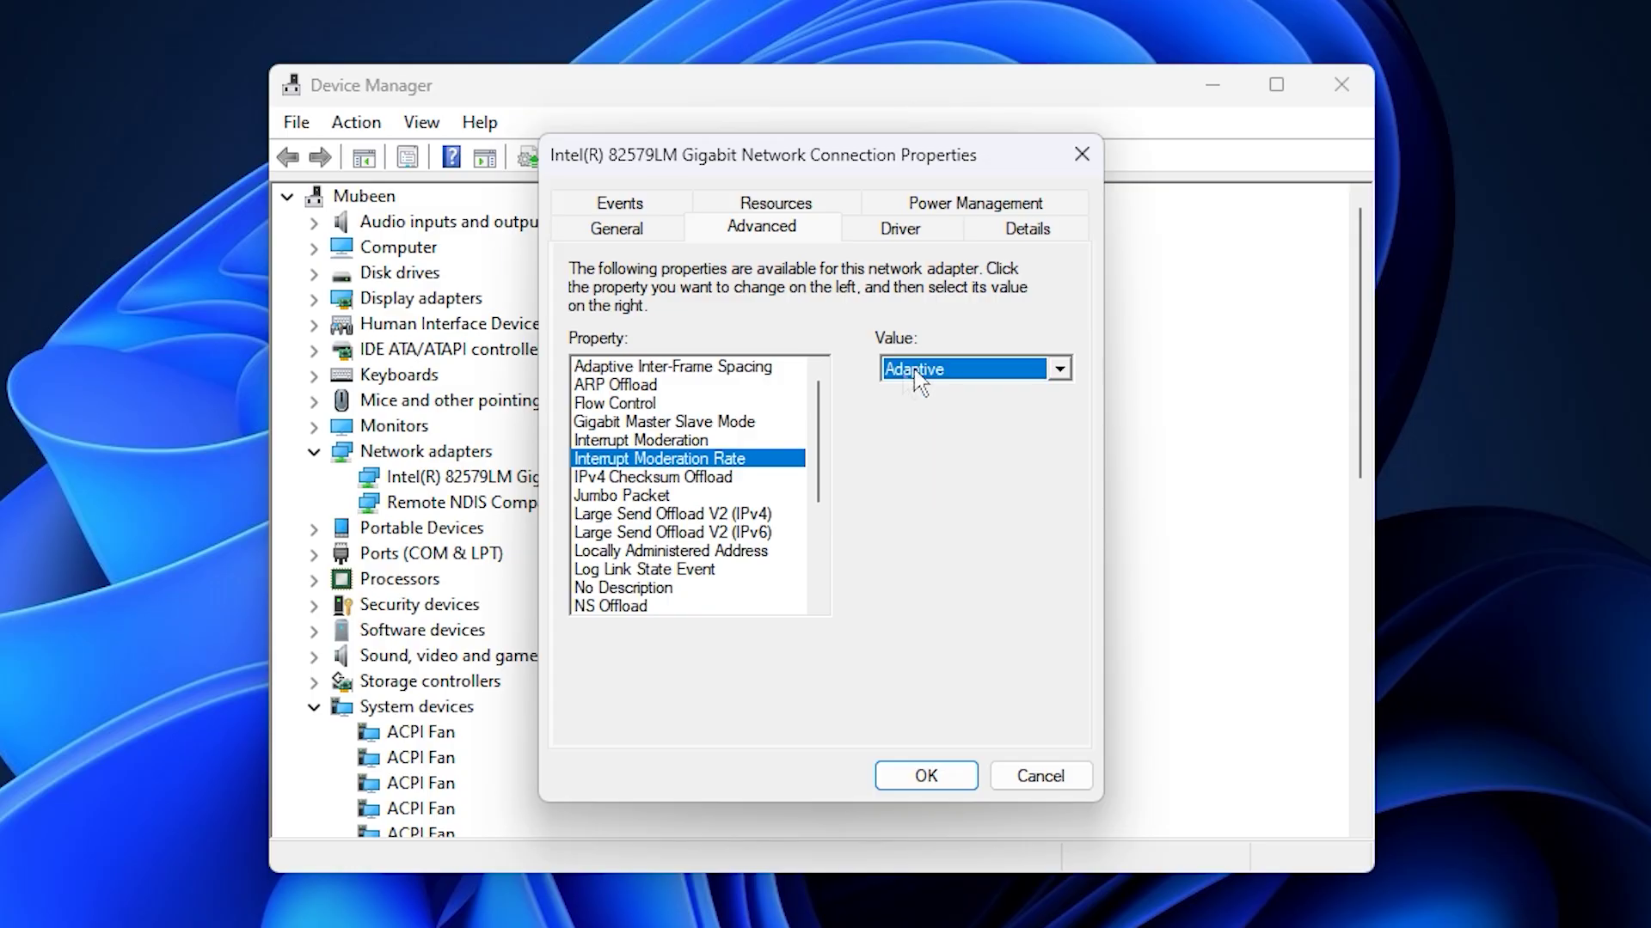
# - Disable IPv4 Checksum Offload and Large Send Offload V2 for both IPv4 and IPv6
pyautogui.click(687, 478)
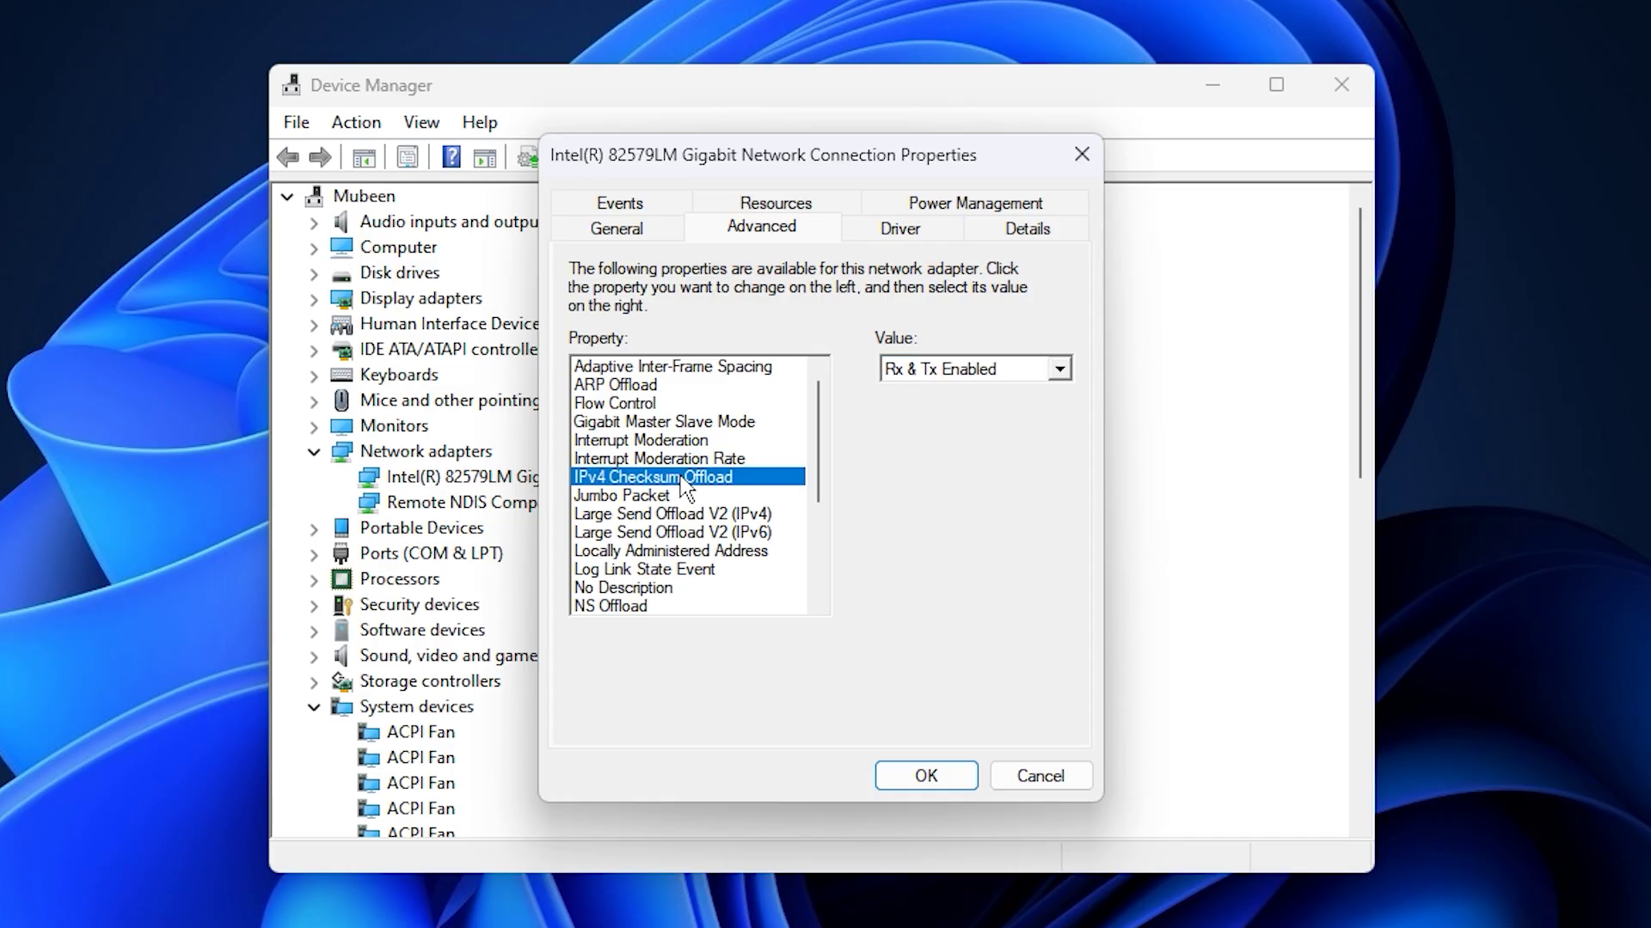
pyautogui.click(937, 370)
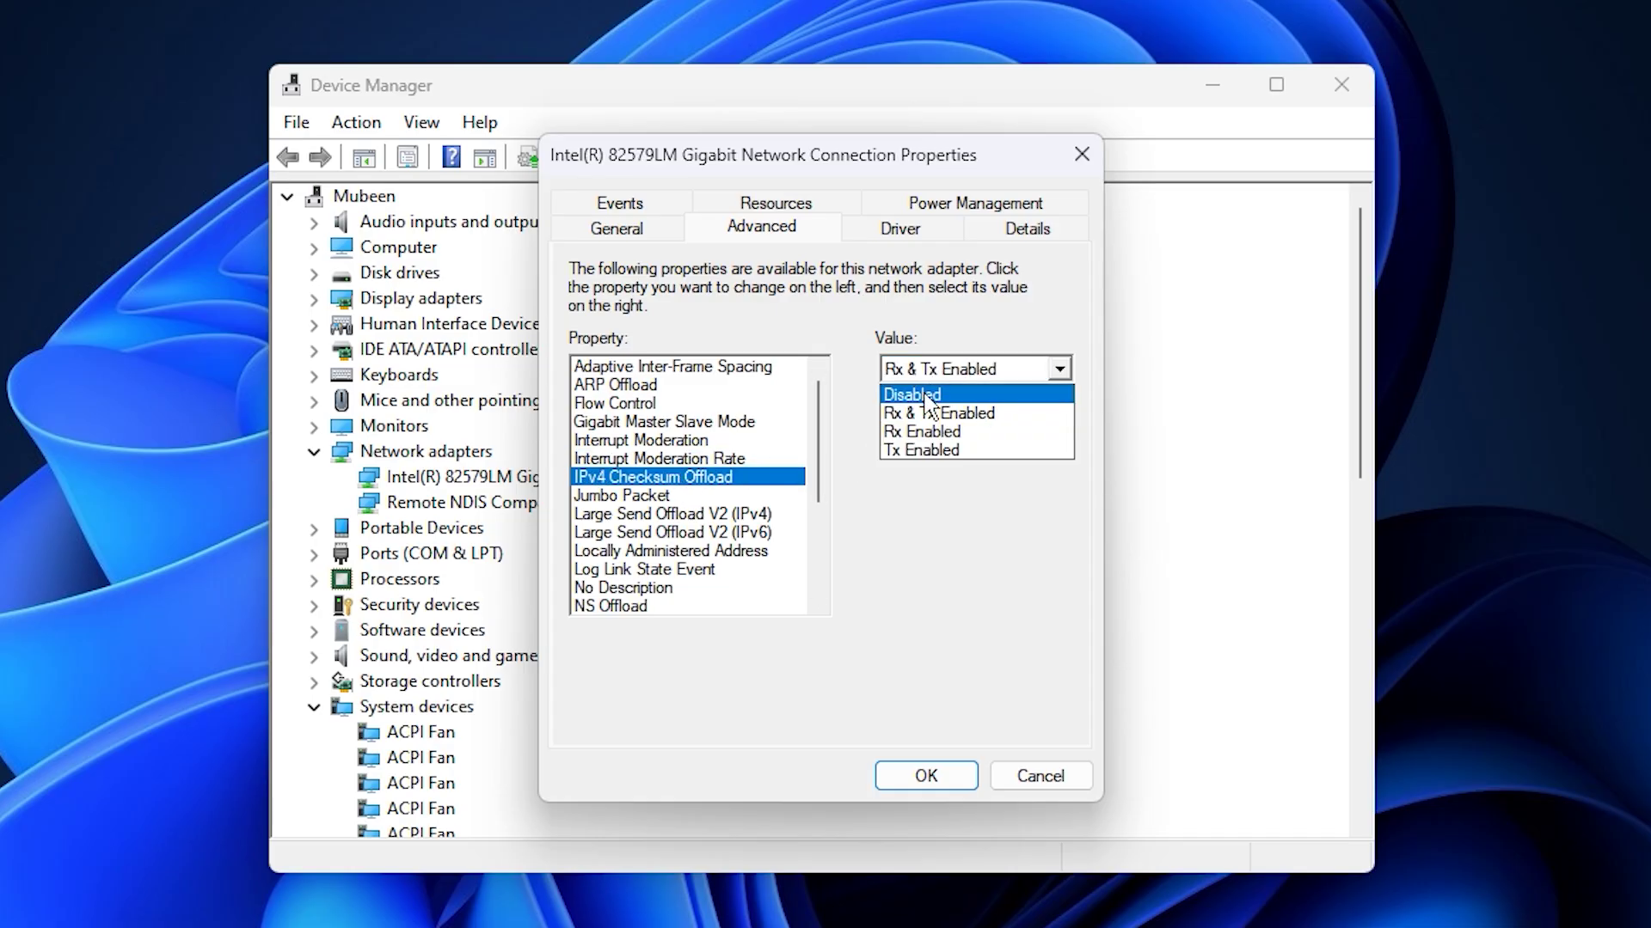
pyautogui.click(931, 394)
pyautogui.click(648, 499)
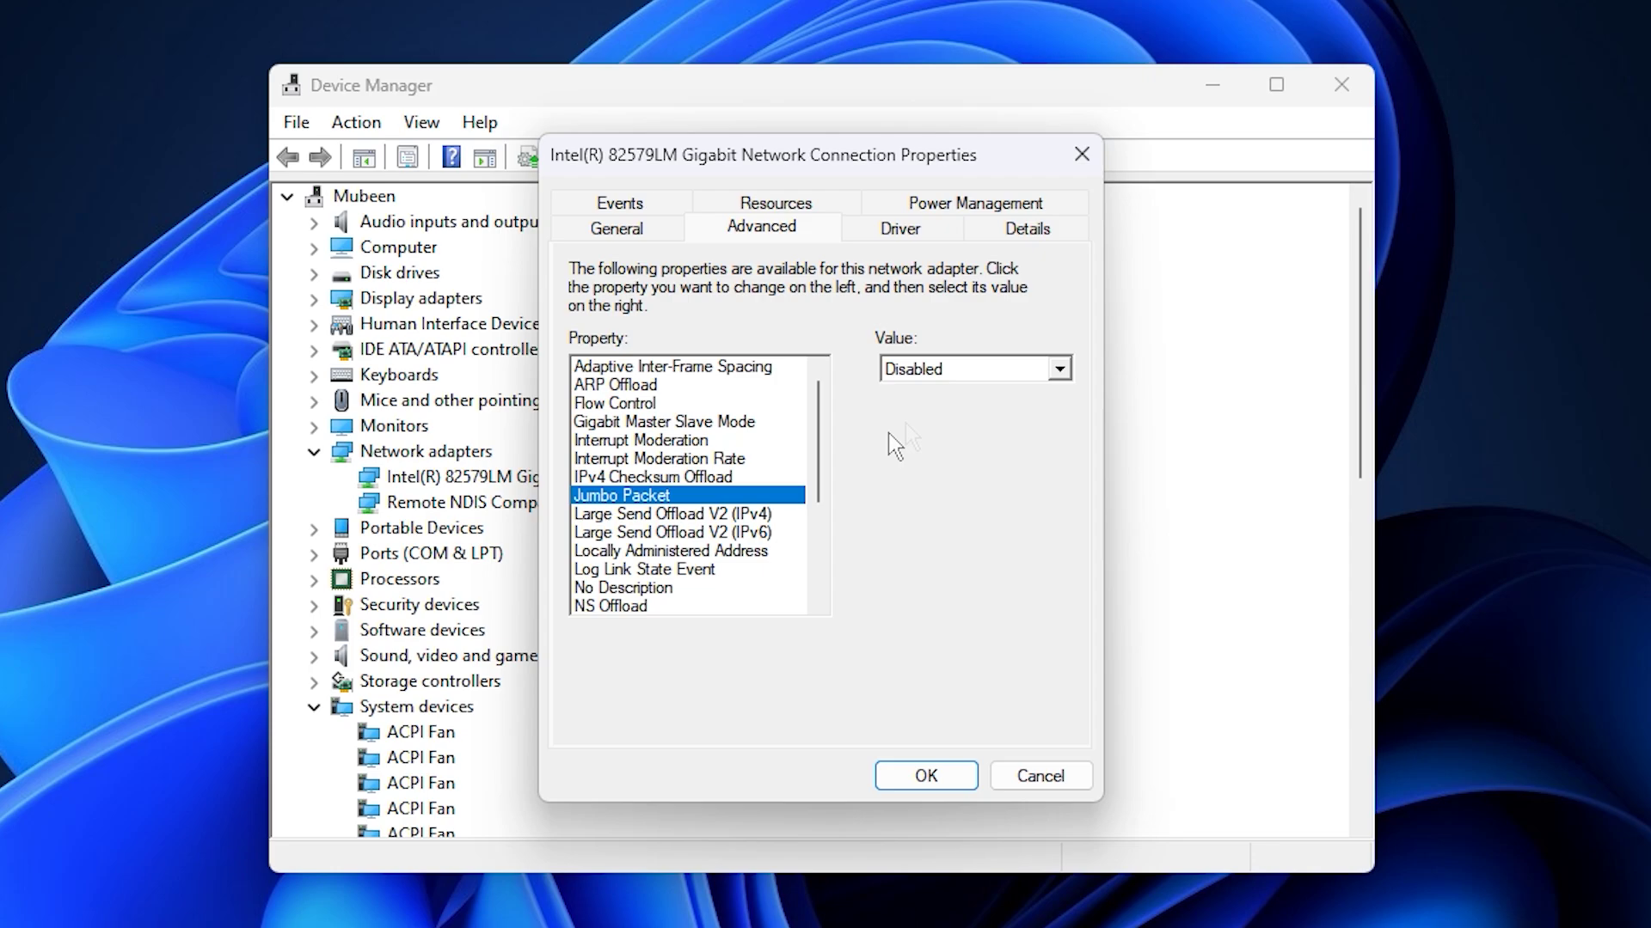
pyautogui.click(673, 514)
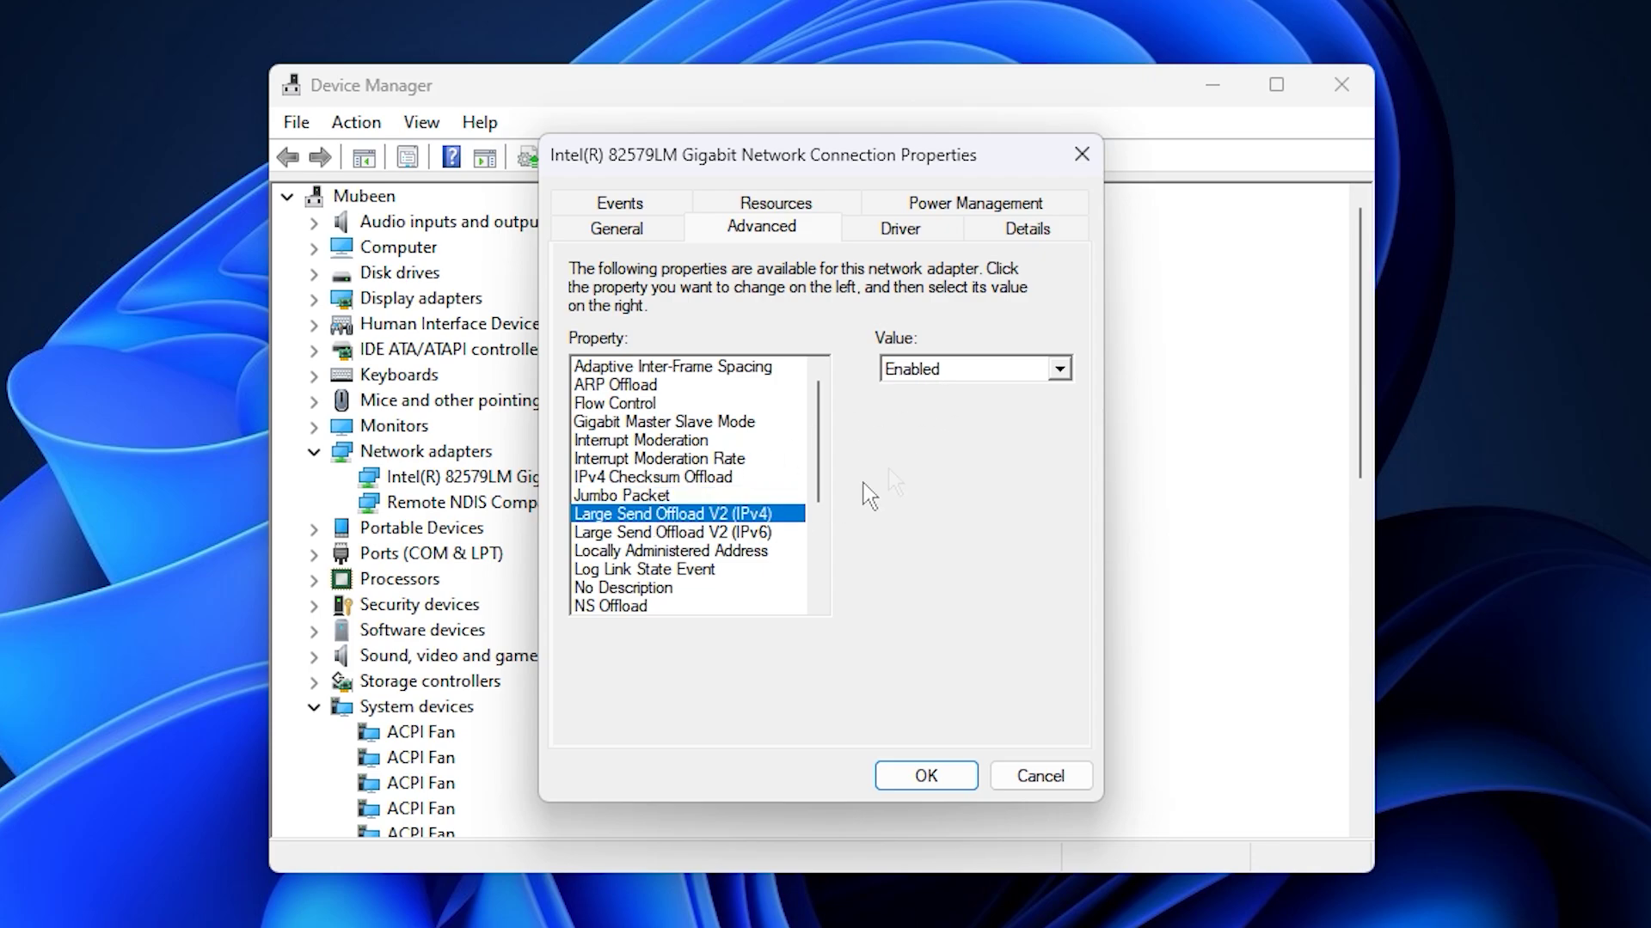
pyautogui.click(913, 371)
pyautogui.click(913, 394)
pyautogui.click(692, 533)
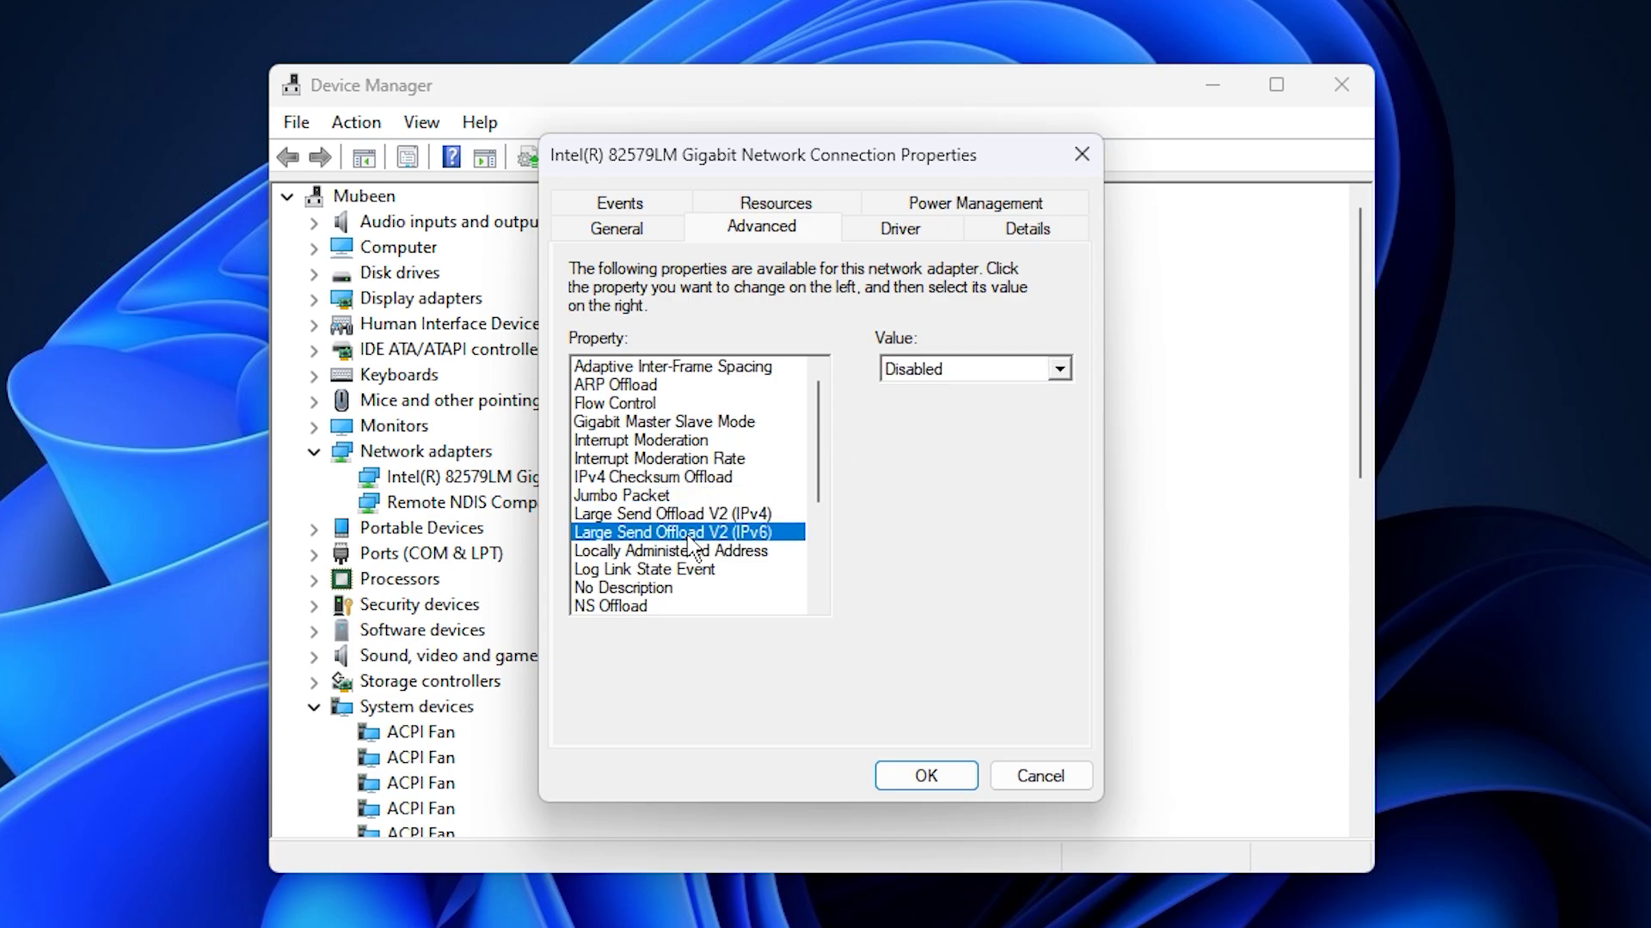
pyautogui.click(936, 373)
pyautogui.click(941, 393)
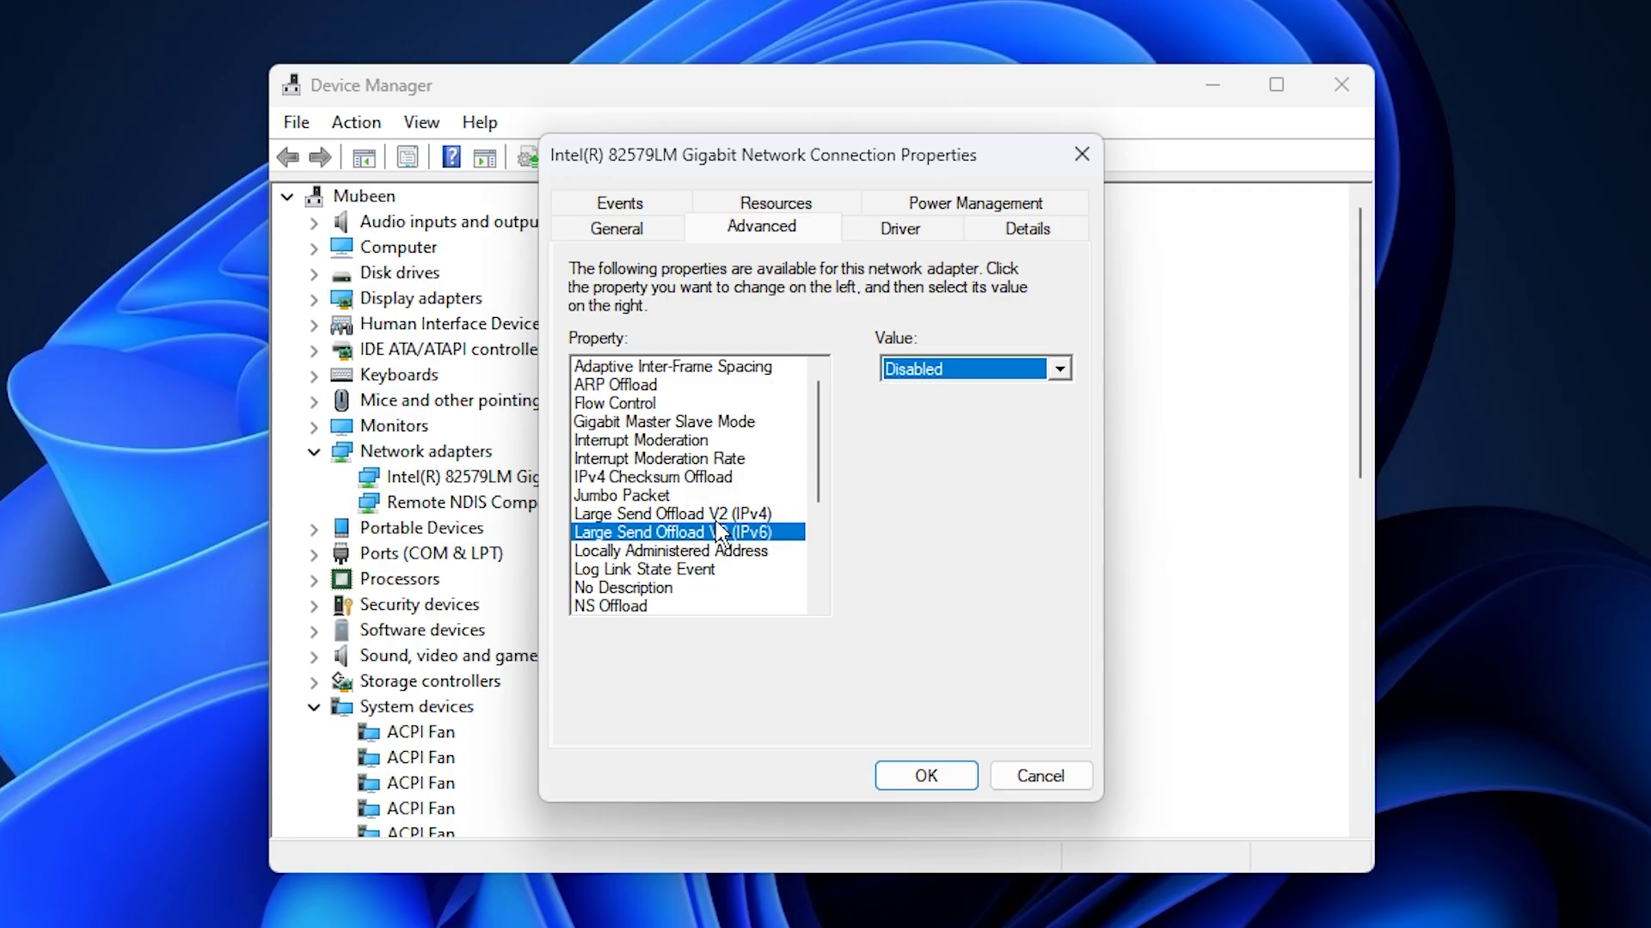
# - Review Receive Buffers (256), Packet Priority & VLAN, and Speed & Duplex, keeping Auto Negotiation
pyautogui.scroll(-2, 718, 533)
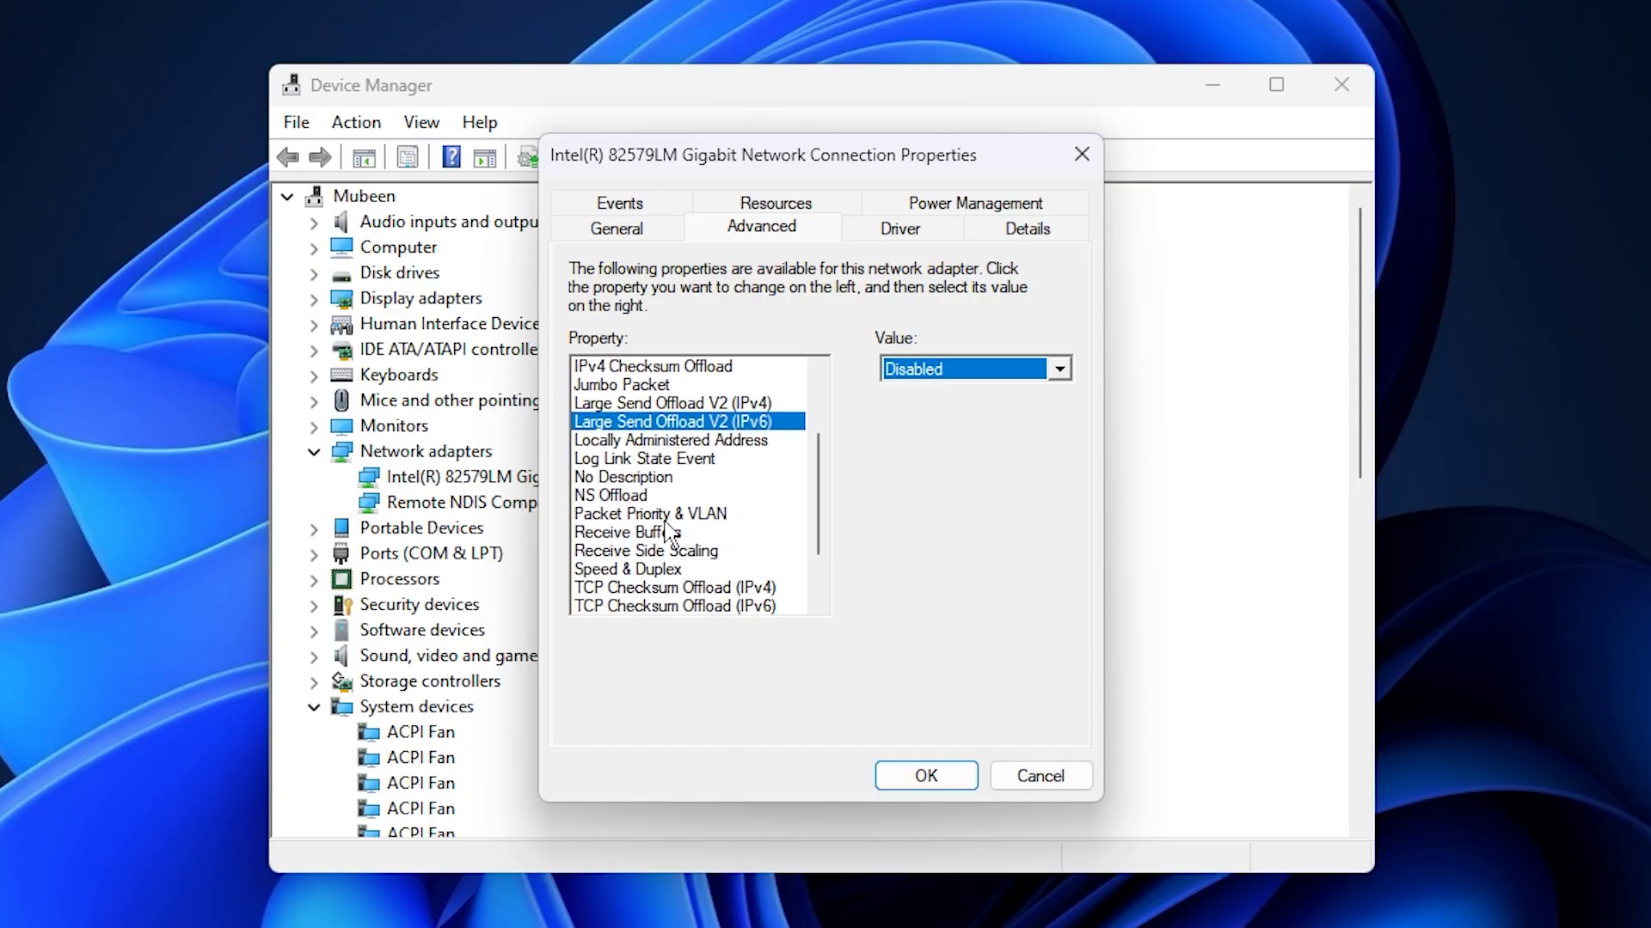
pyautogui.click(662, 533)
pyautogui.moveTo(931, 370); pyautogui.dragTo(888, 364)
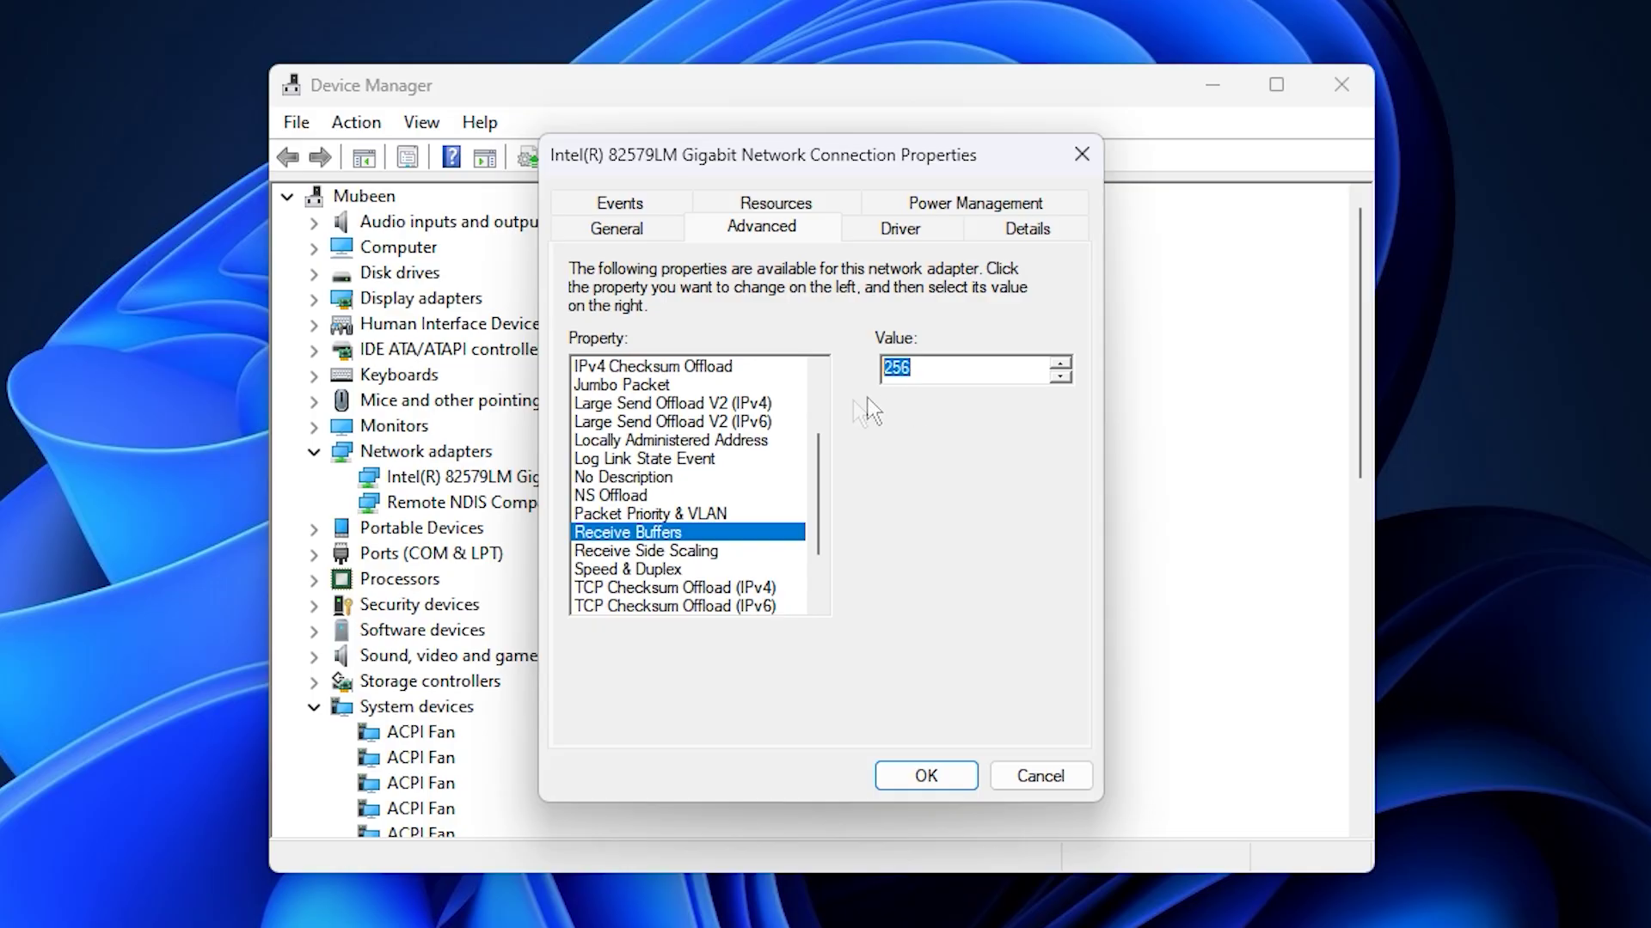
pyautogui.click(661, 518)
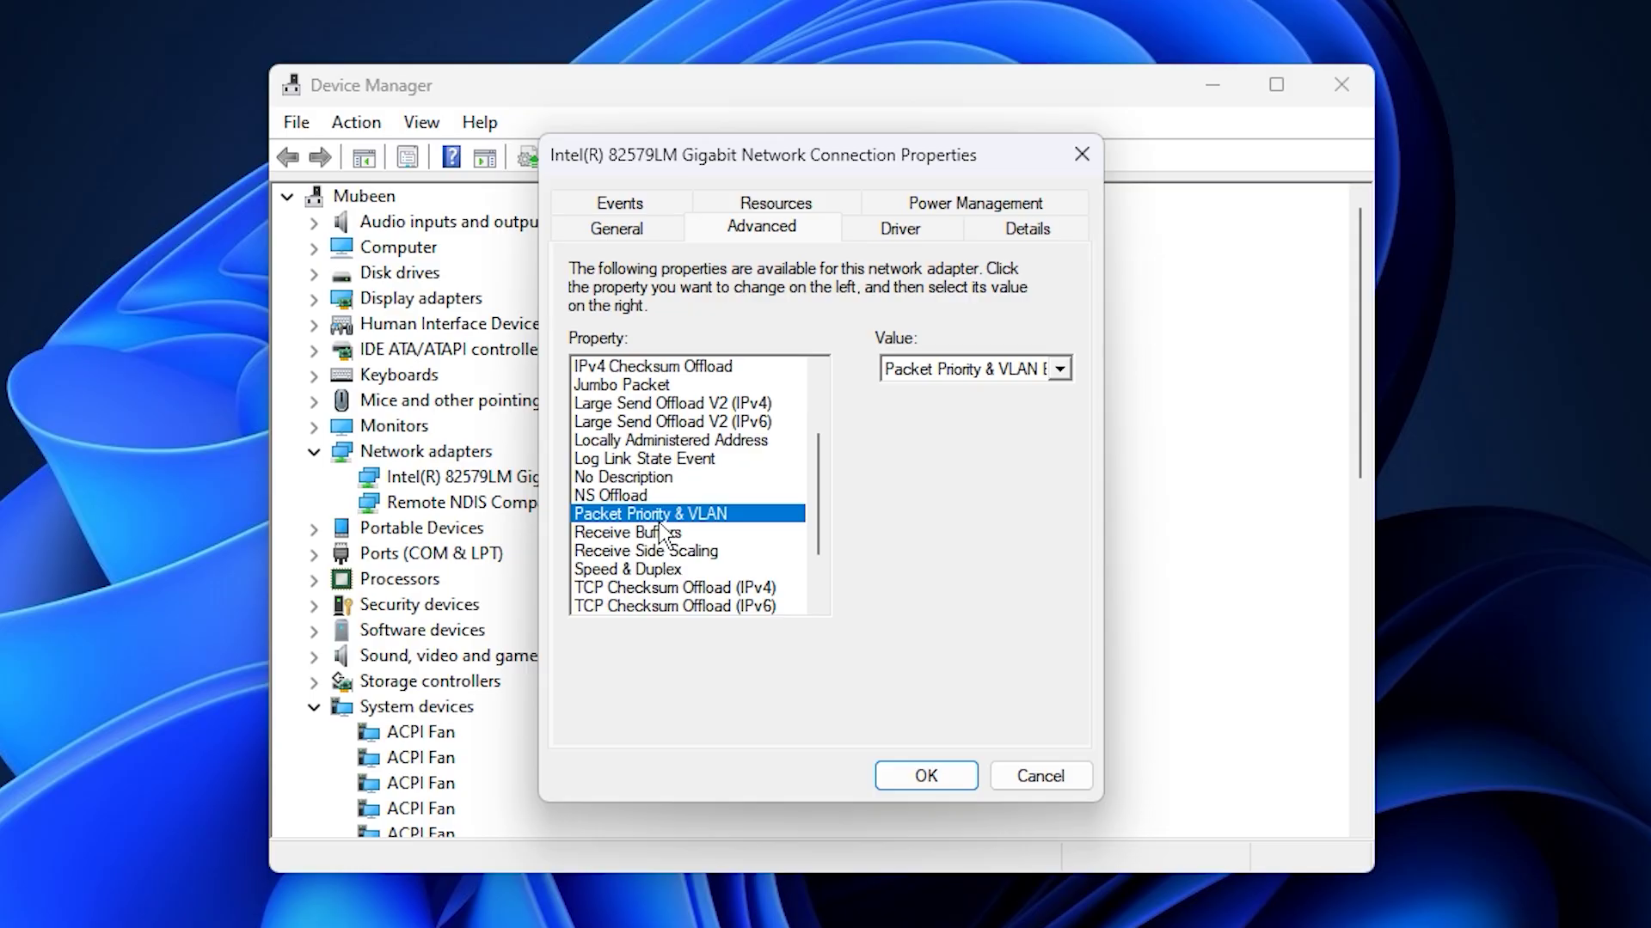
pyautogui.click(944, 378)
pyautogui.click(940, 378)
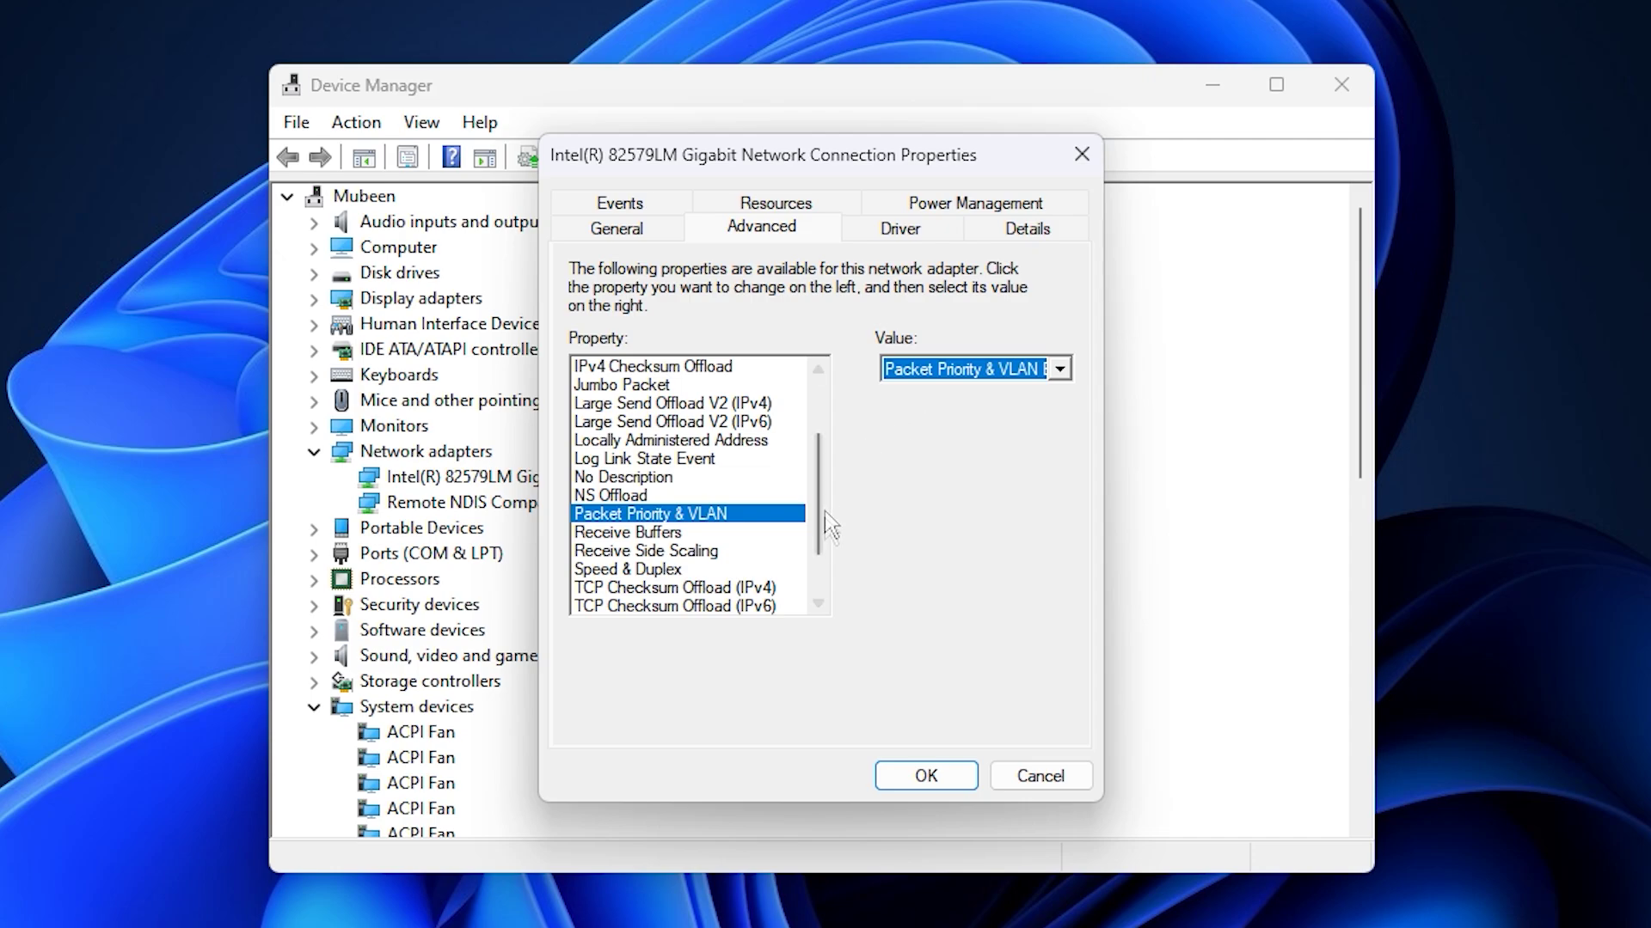
pyautogui.click(627, 570)
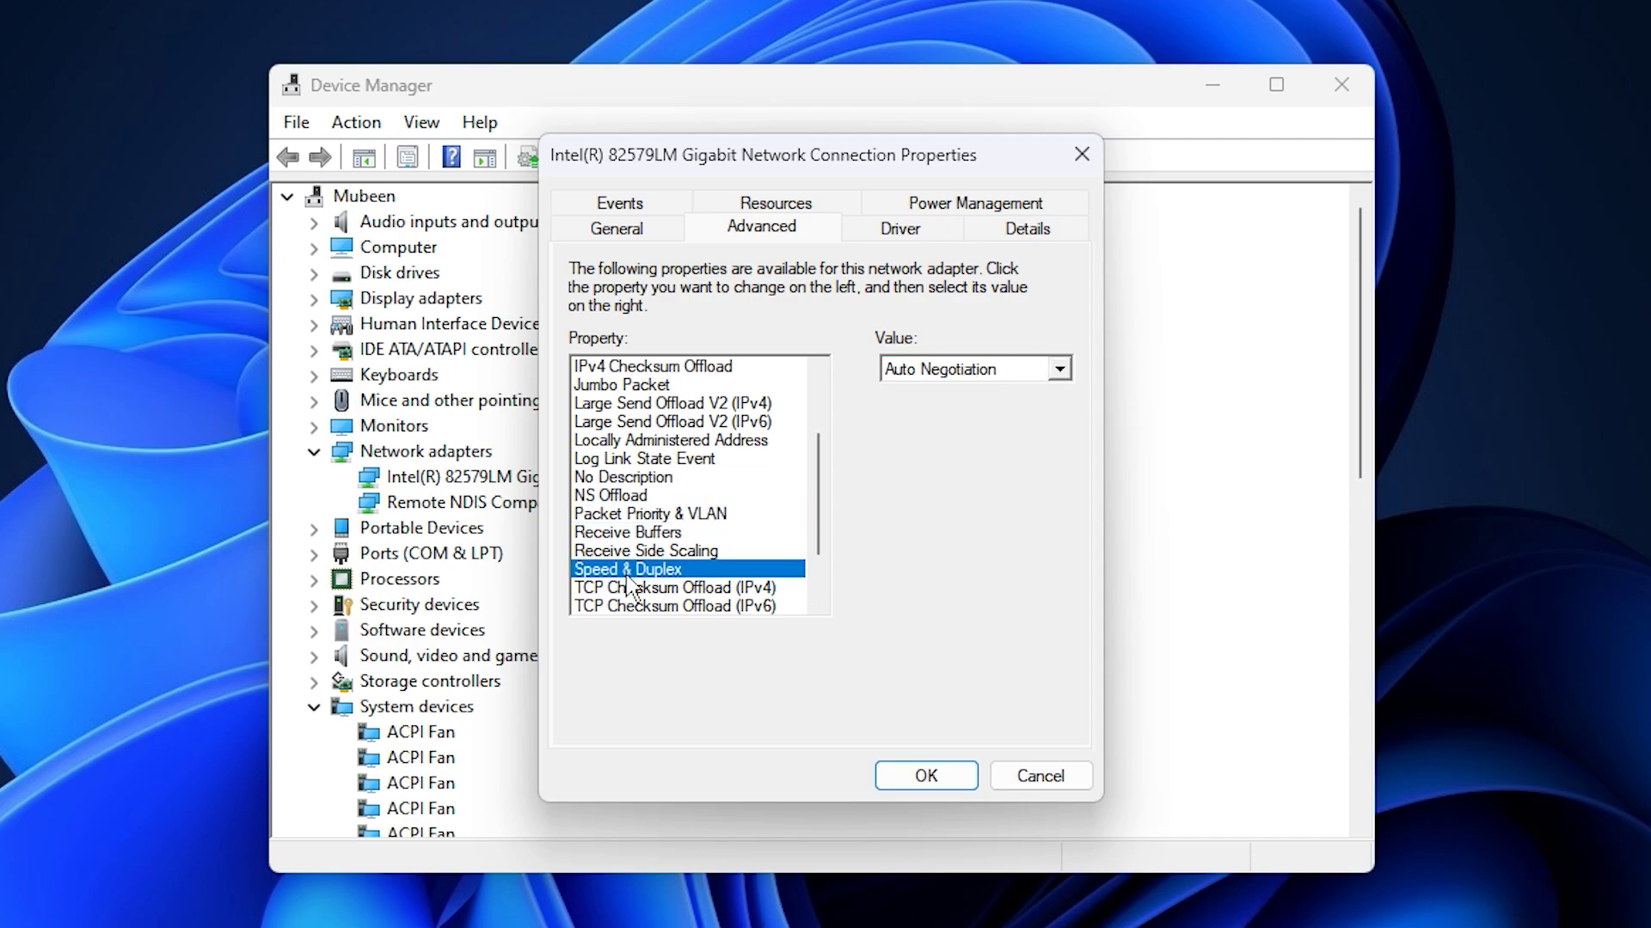
pyautogui.click(939, 372)
pyautogui.click(940, 381)
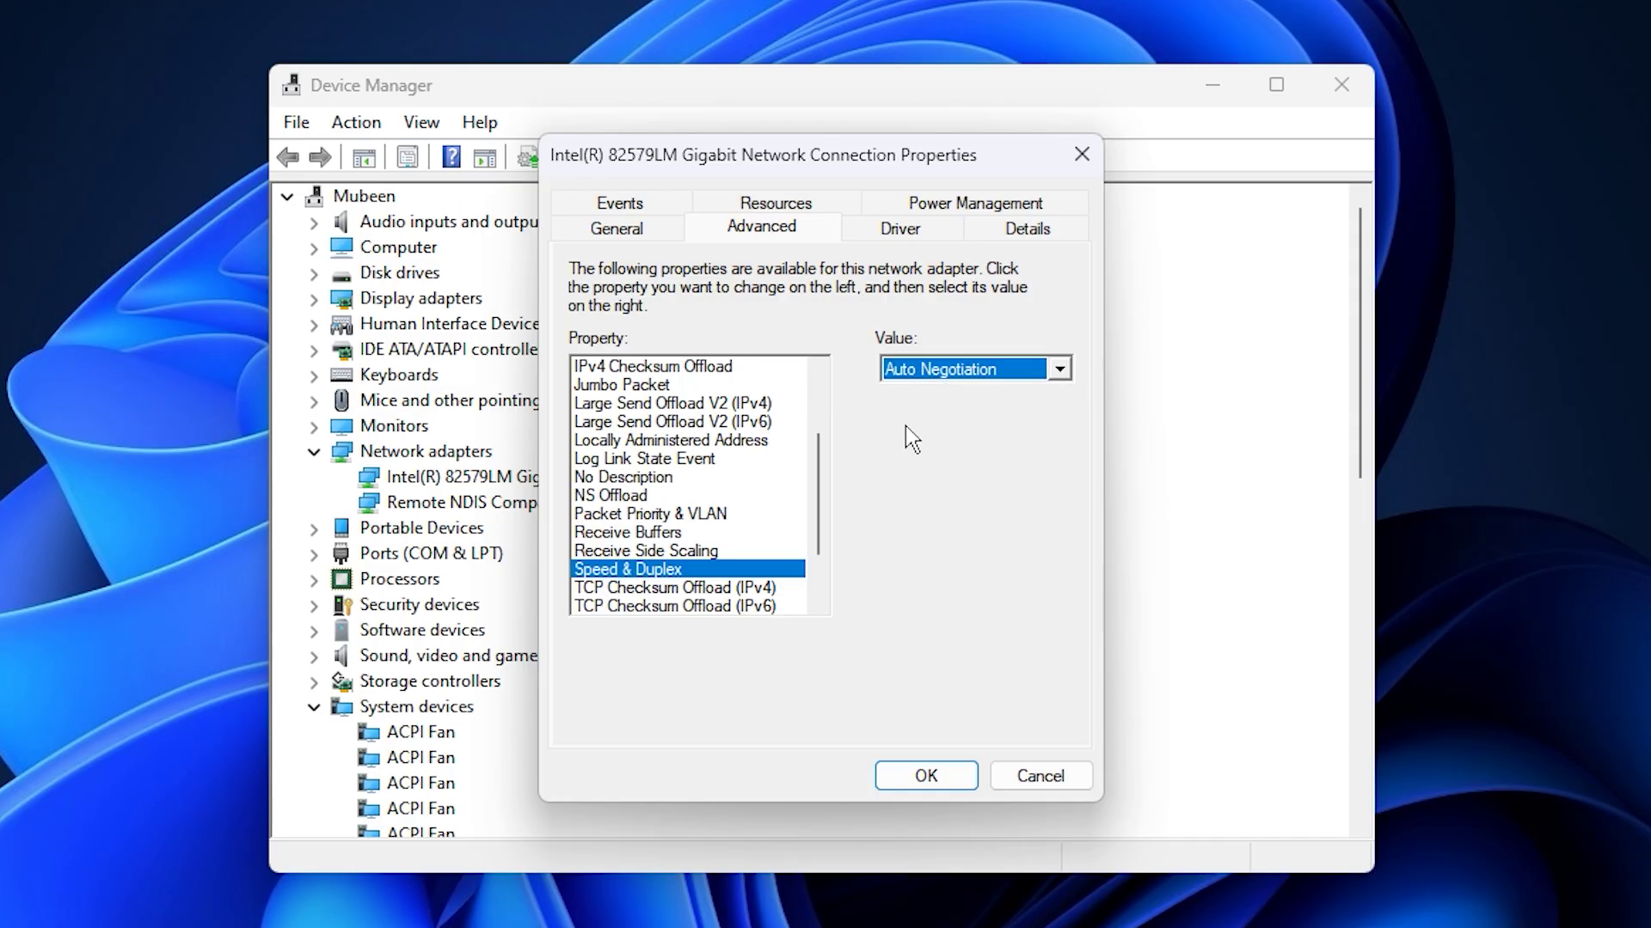
# - Set TCP Checksum Offload for both IPv4 and IPv6 to Disabled
pyautogui.scroll(-1, 692, 526)
pyautogui.click(652, 535)
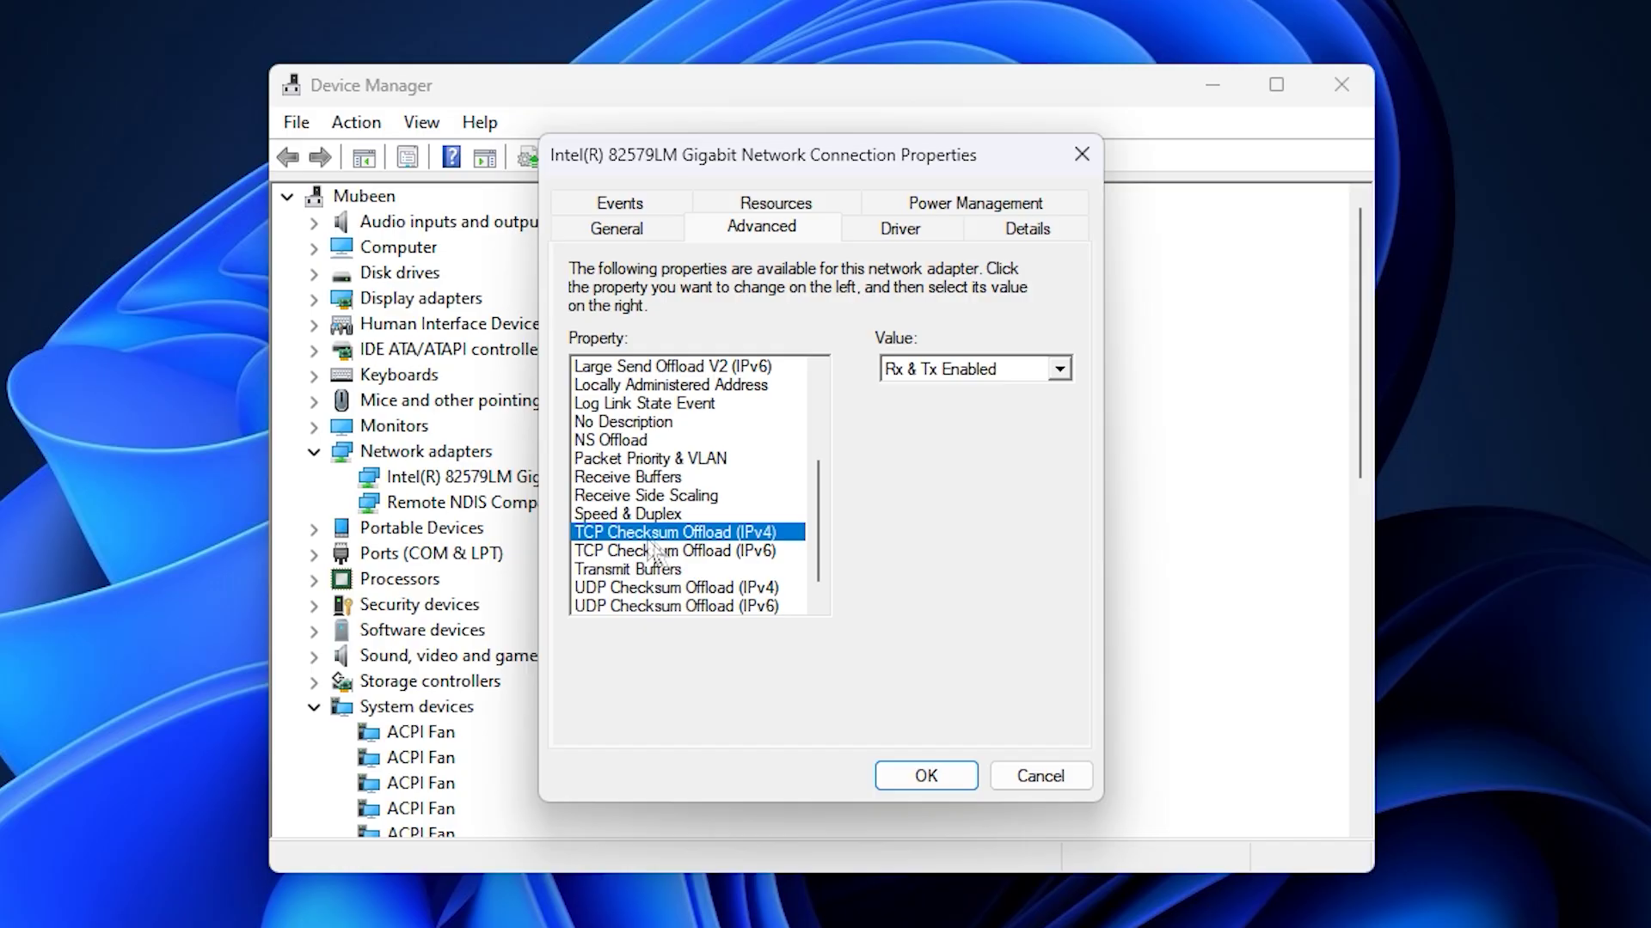
pyautogui.click(939, 377)
pyautogui.click(937, 395)
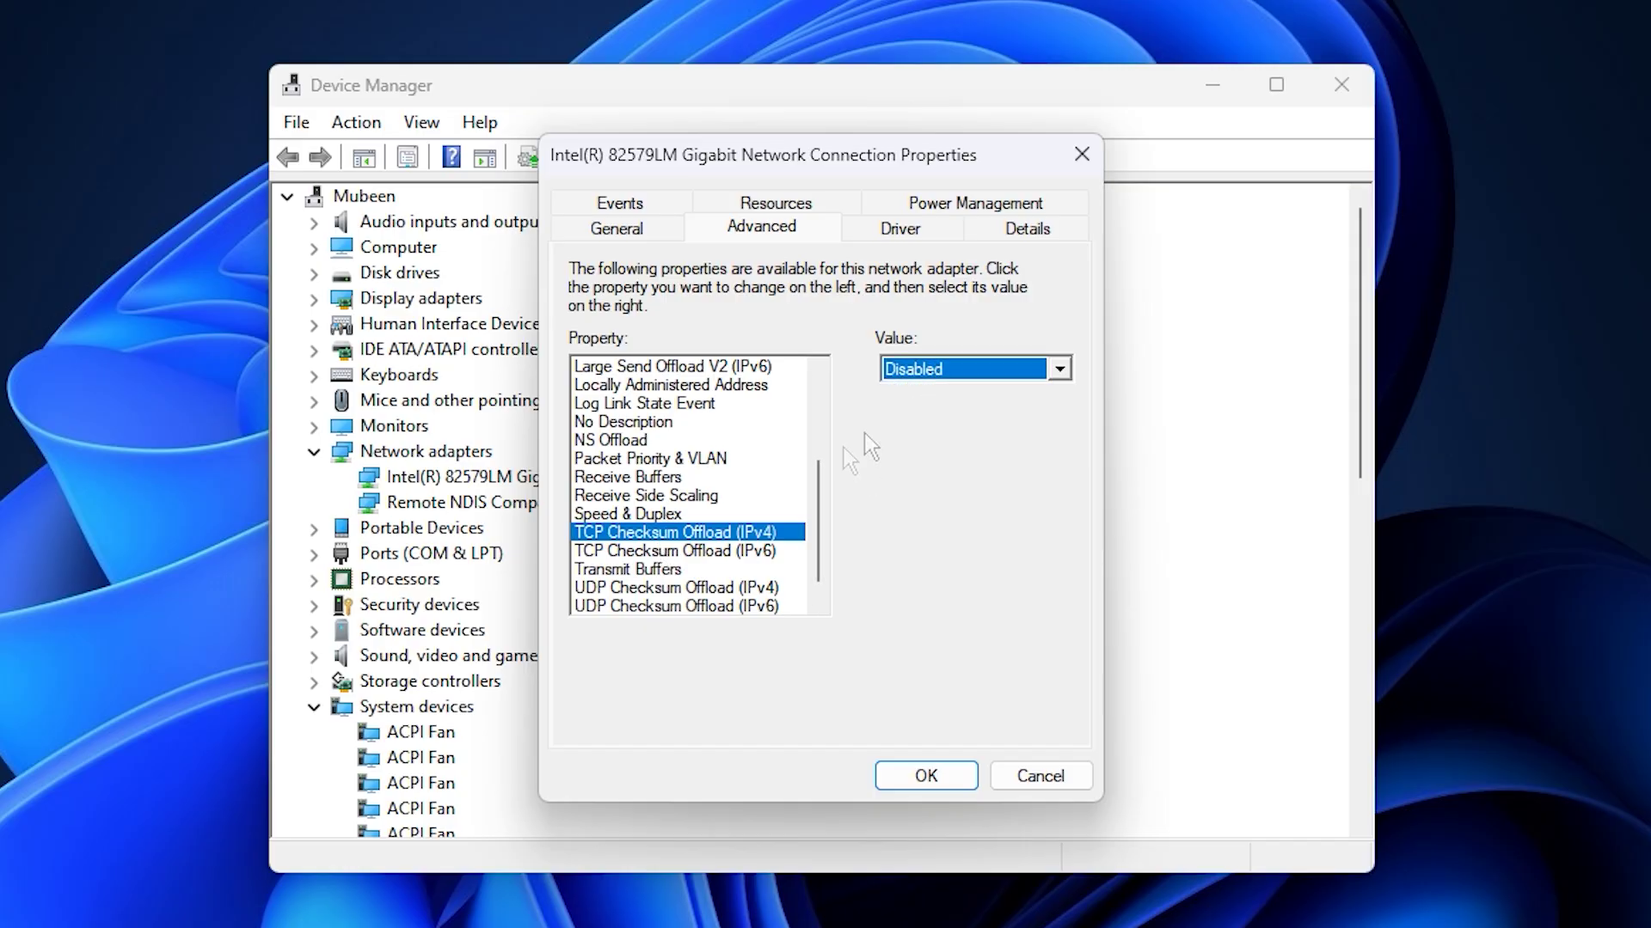
pyautogui.click(667, 551)
pyautogui.click(955, 377)
pyautogui.click(946, 395)
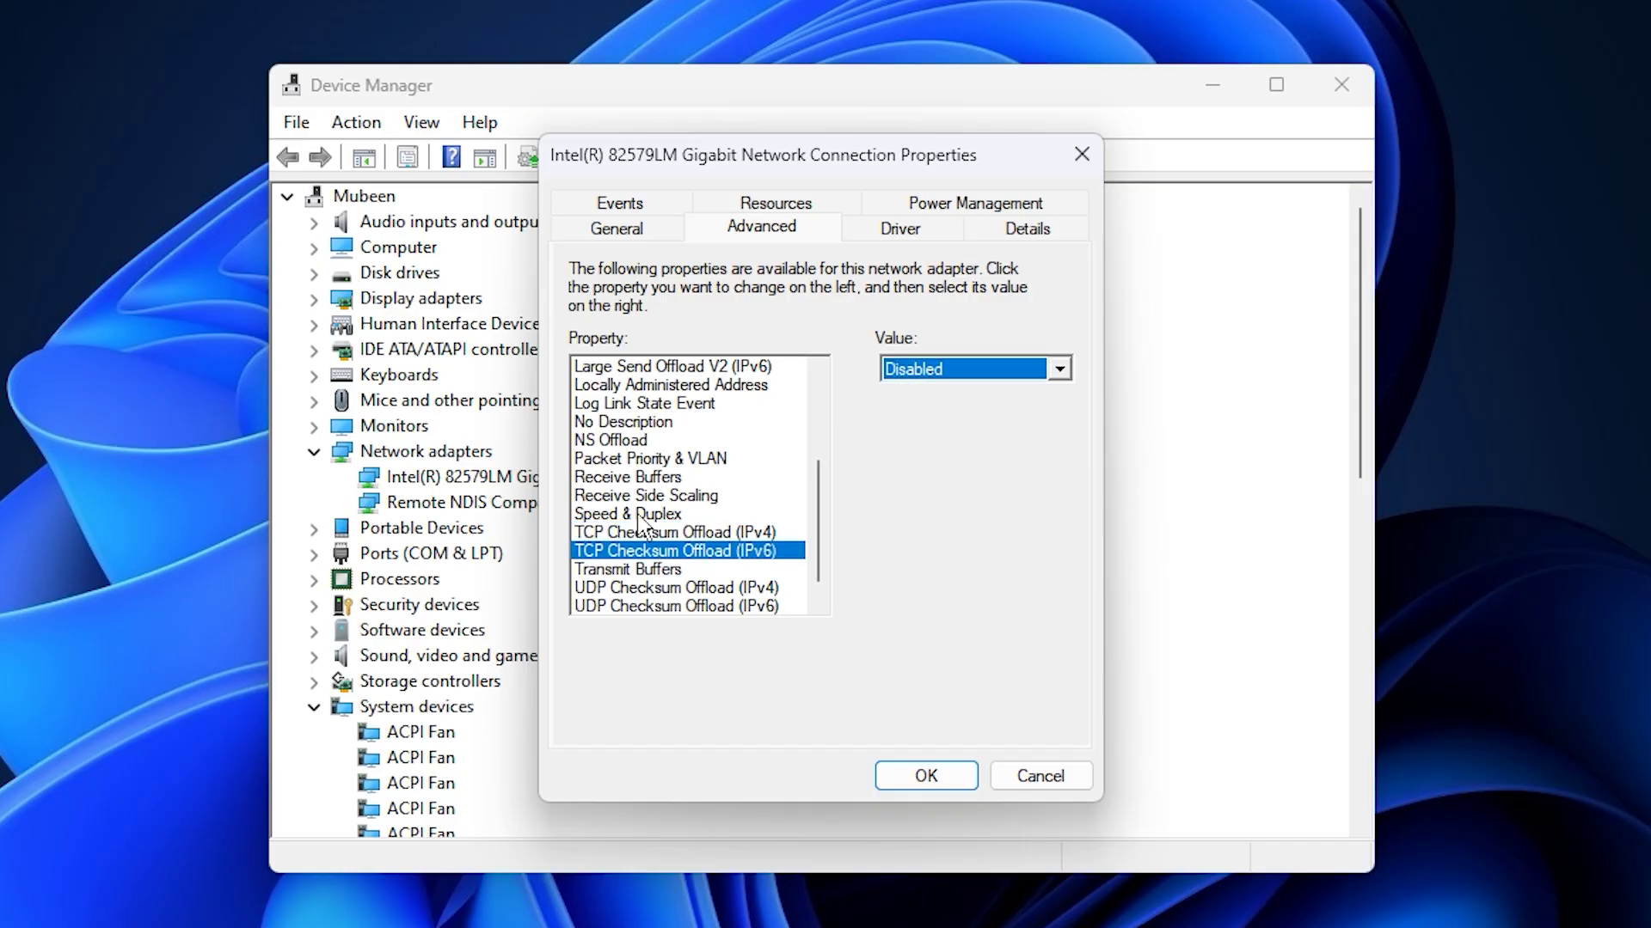
# - Set UDP Checksum Offload for both IPv4 and IPv6 to Disabled
pyautogui.scroll(-1, 645, 538)
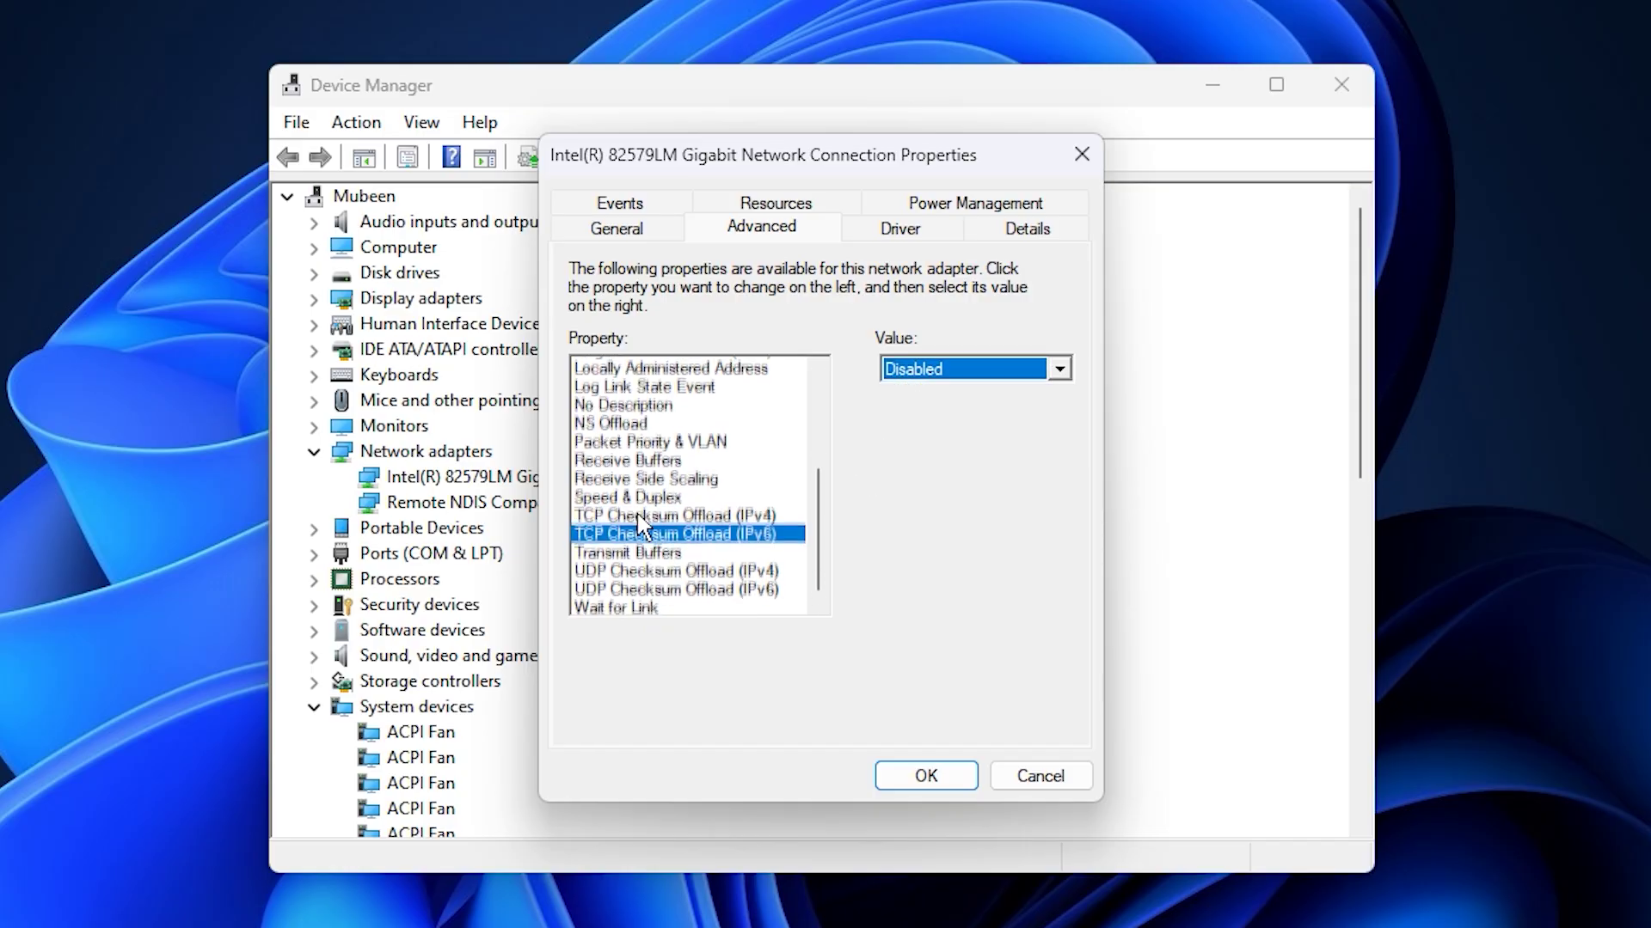
pyautogui.click(649, 569)
pyautogui.click(935, 370)
pyautogui.click(936, 395)
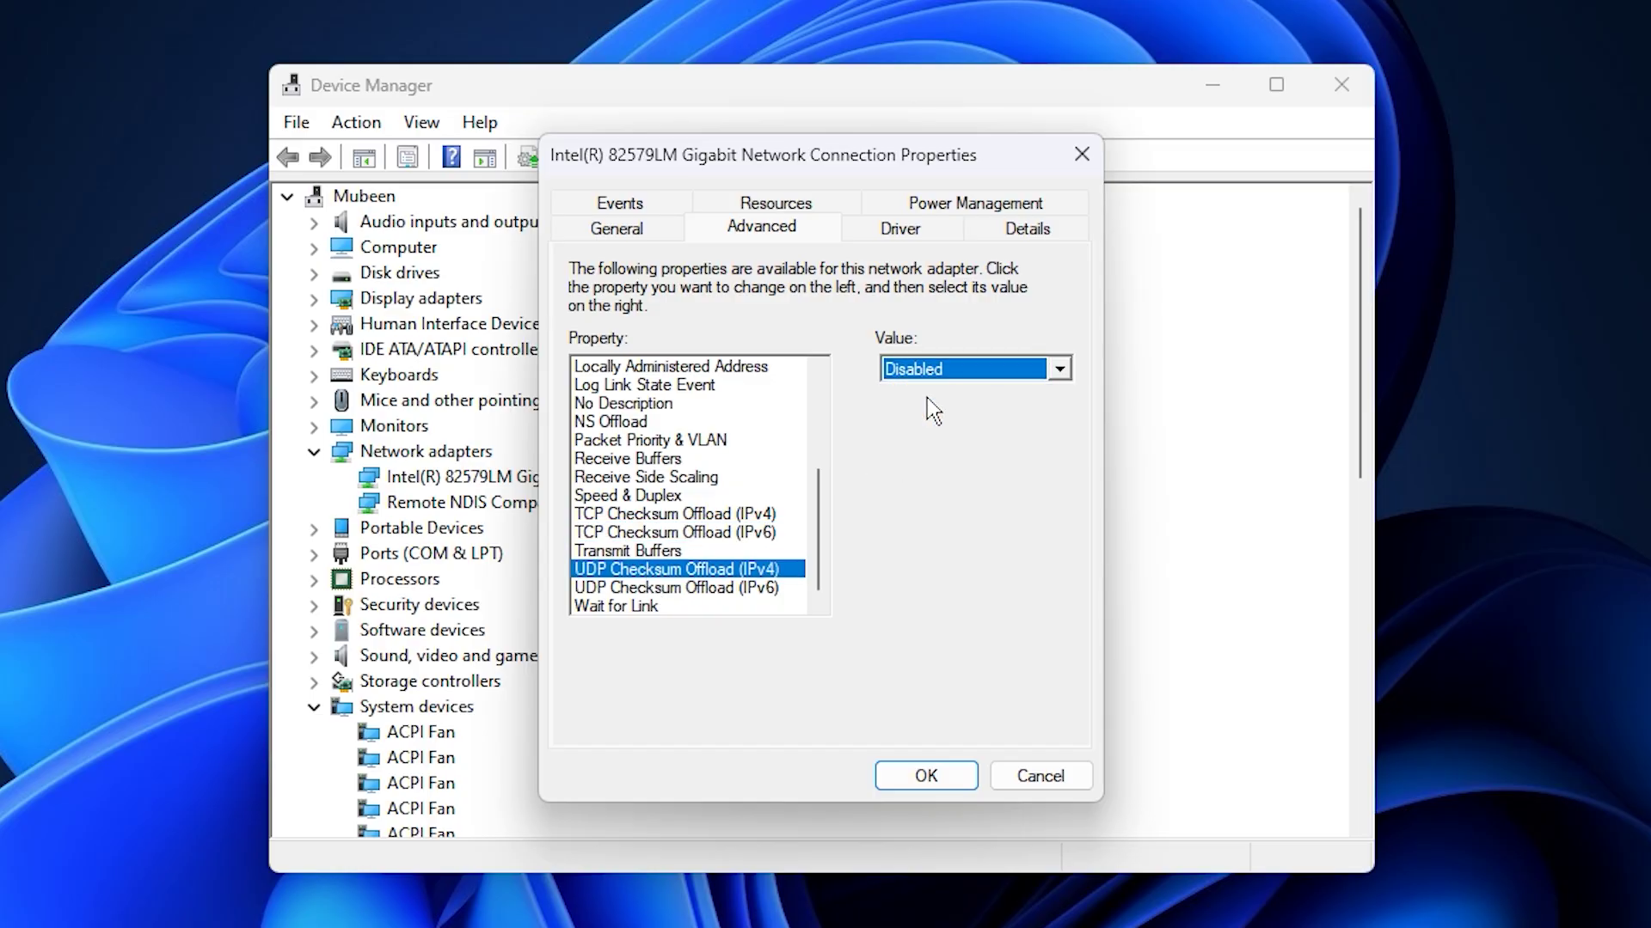
pyautogui.click(649, 588)
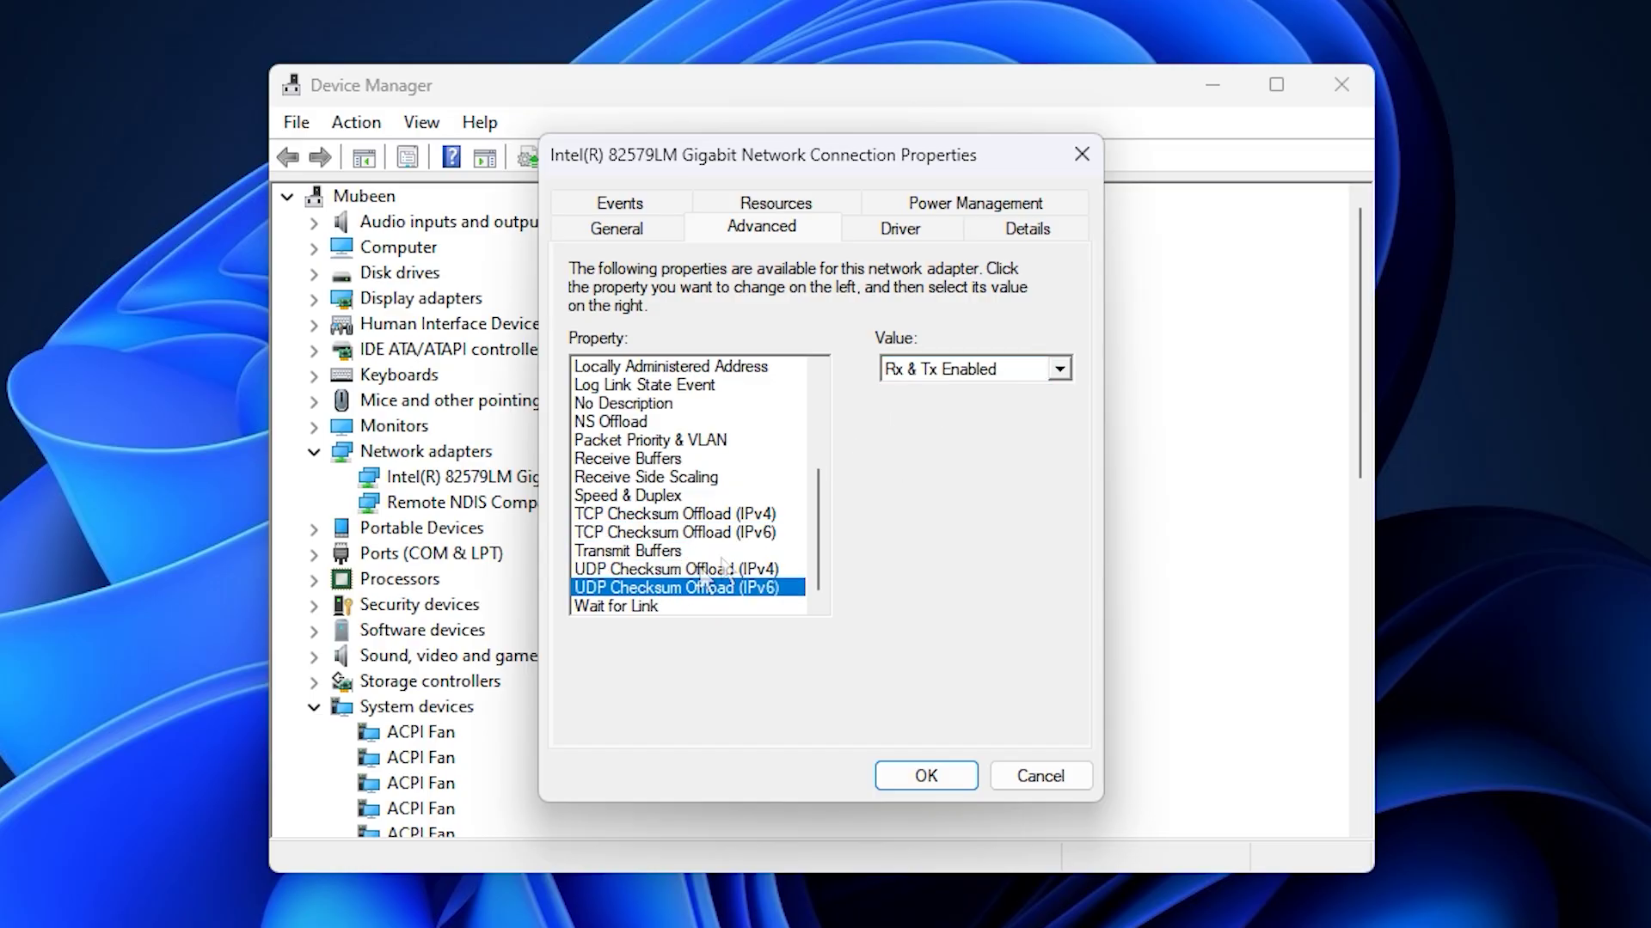
pyautogui.click(937, 367)
pyautogui.click(940, 394)
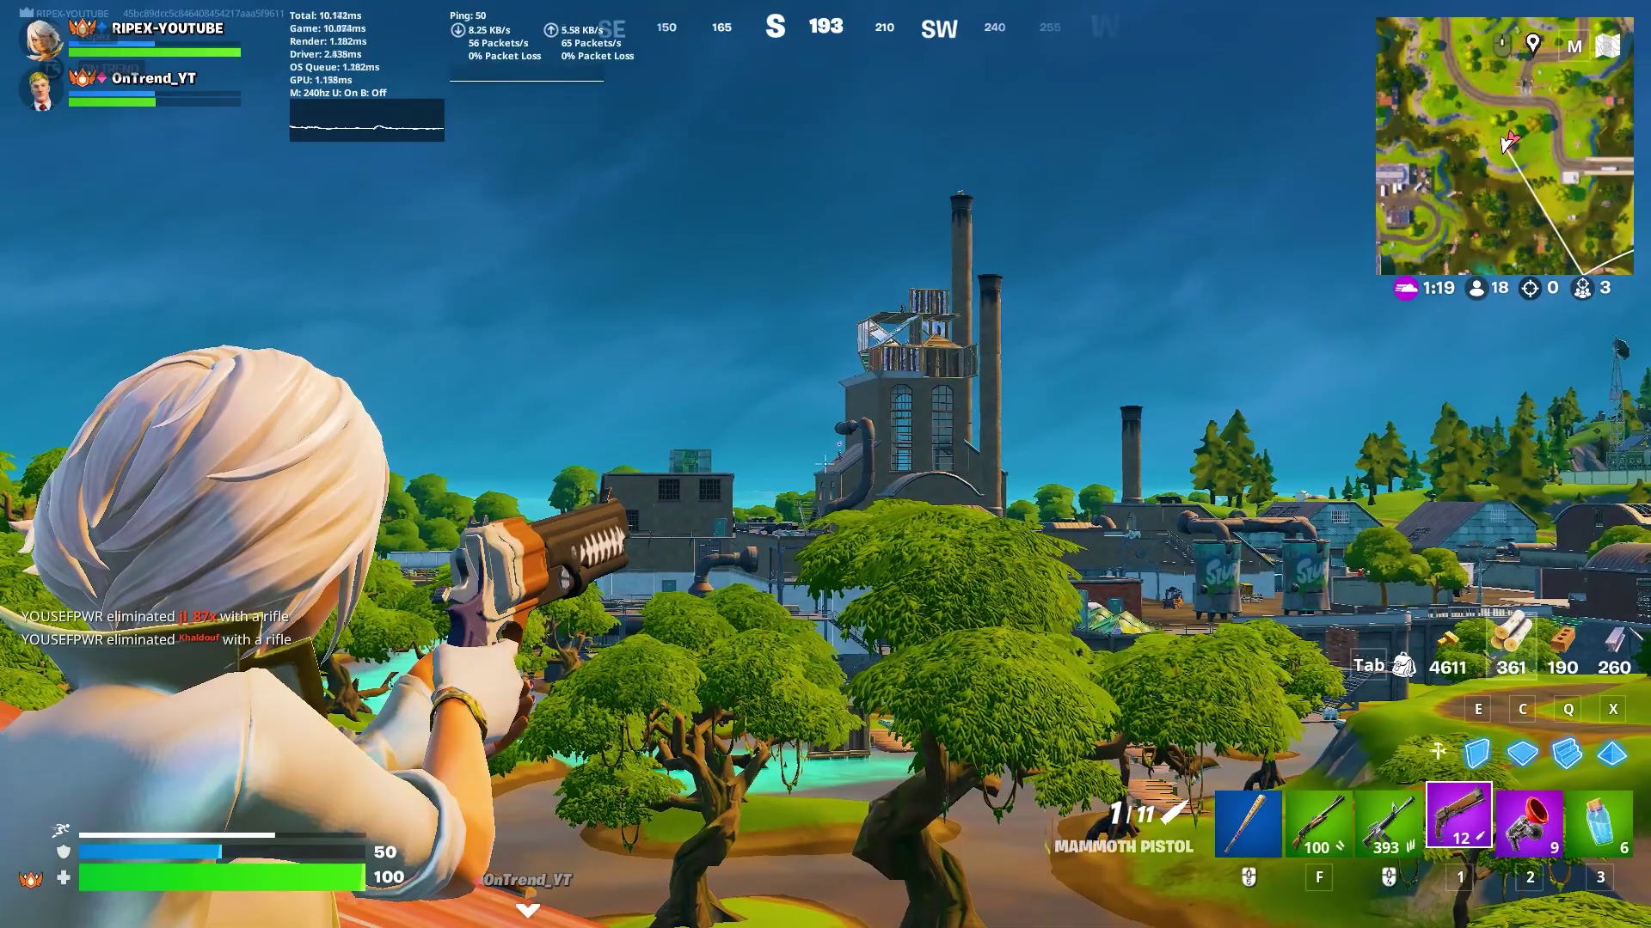
# - Shoot the enemy with the Mammoth Pistol, drop off the roof and equip the Grappler
pyautogui.click(826, 465)
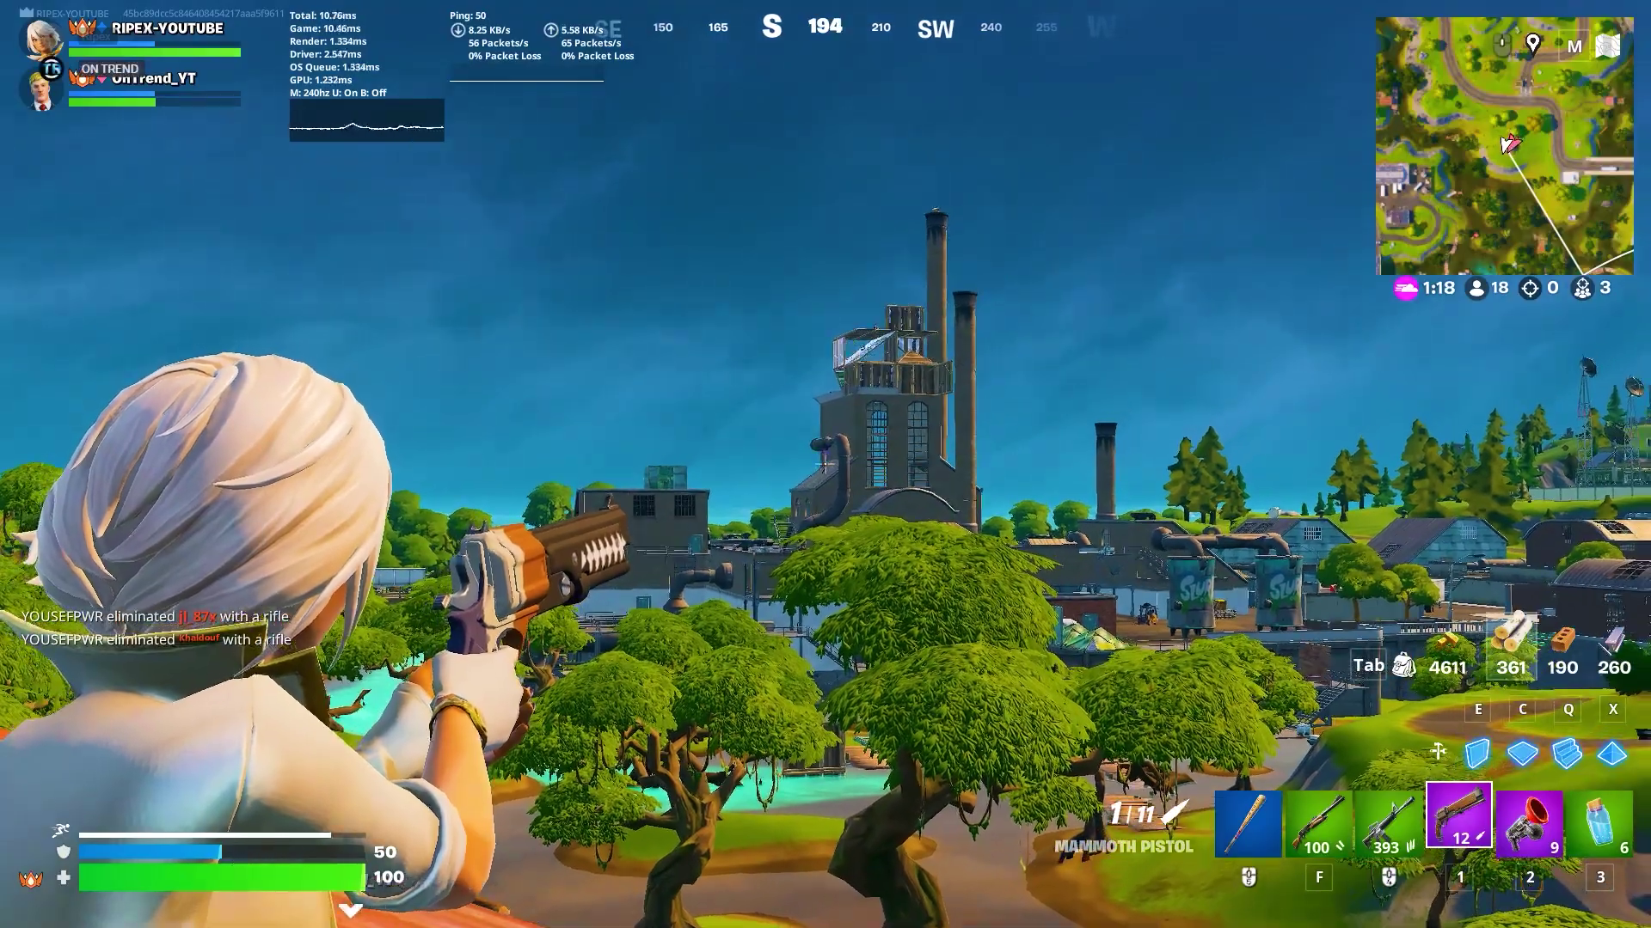
pyautogui.press('w')
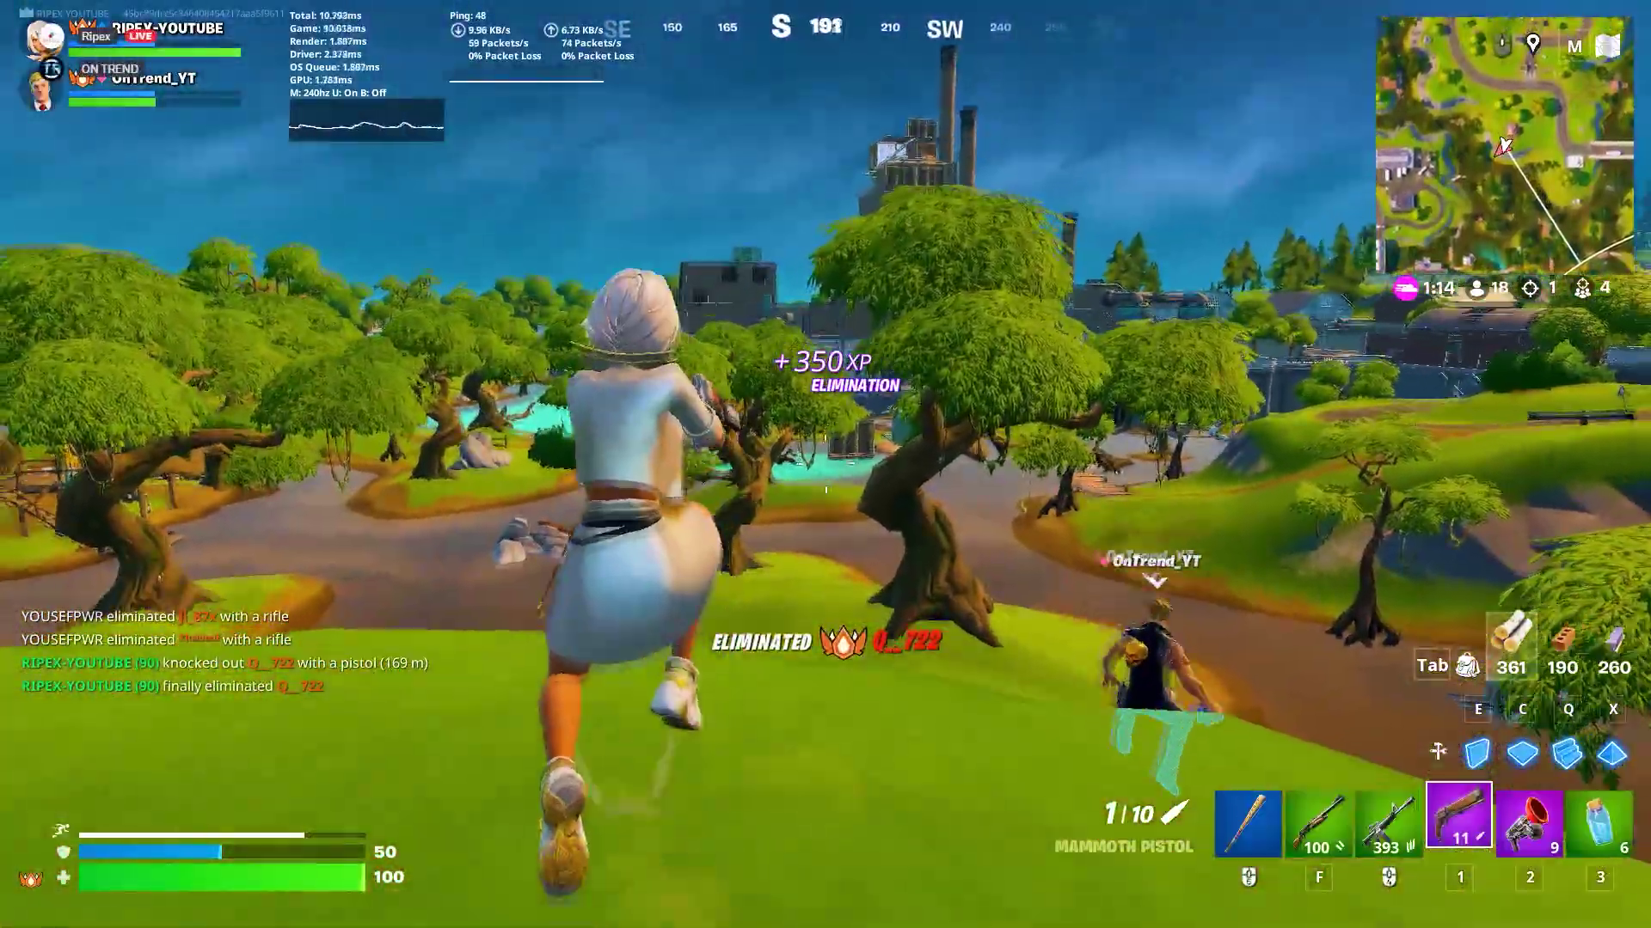
pyautogui.press('2')
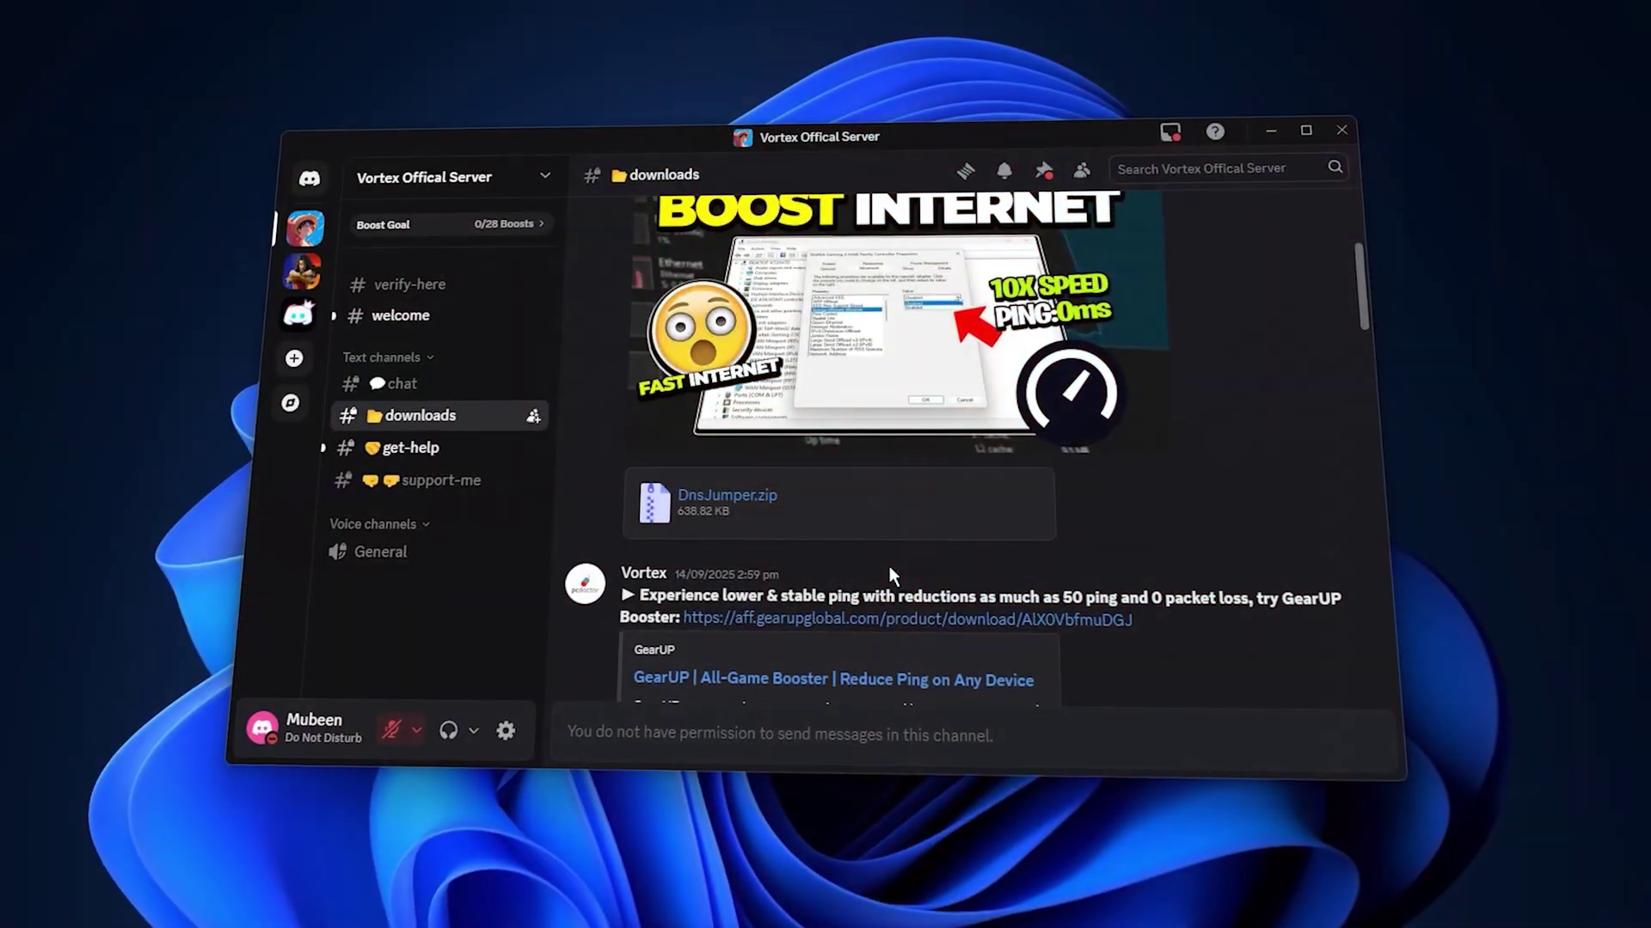
pyautogui.scroll(-10, 889, 567)
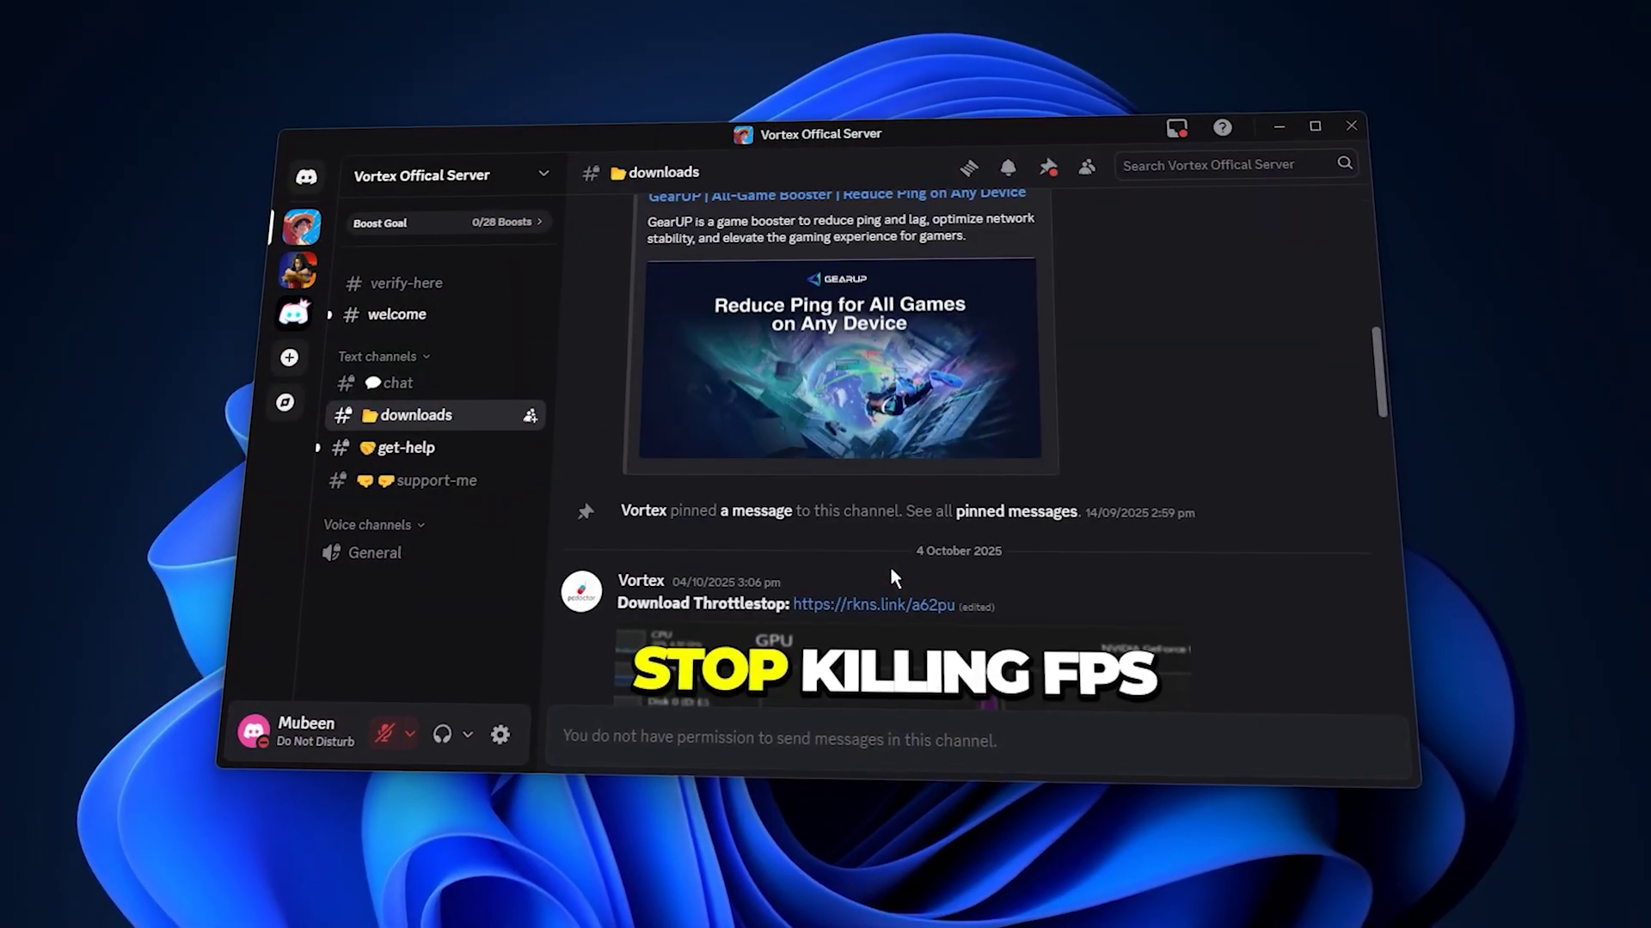
pyautogui.scroll(-5, 895, 570)
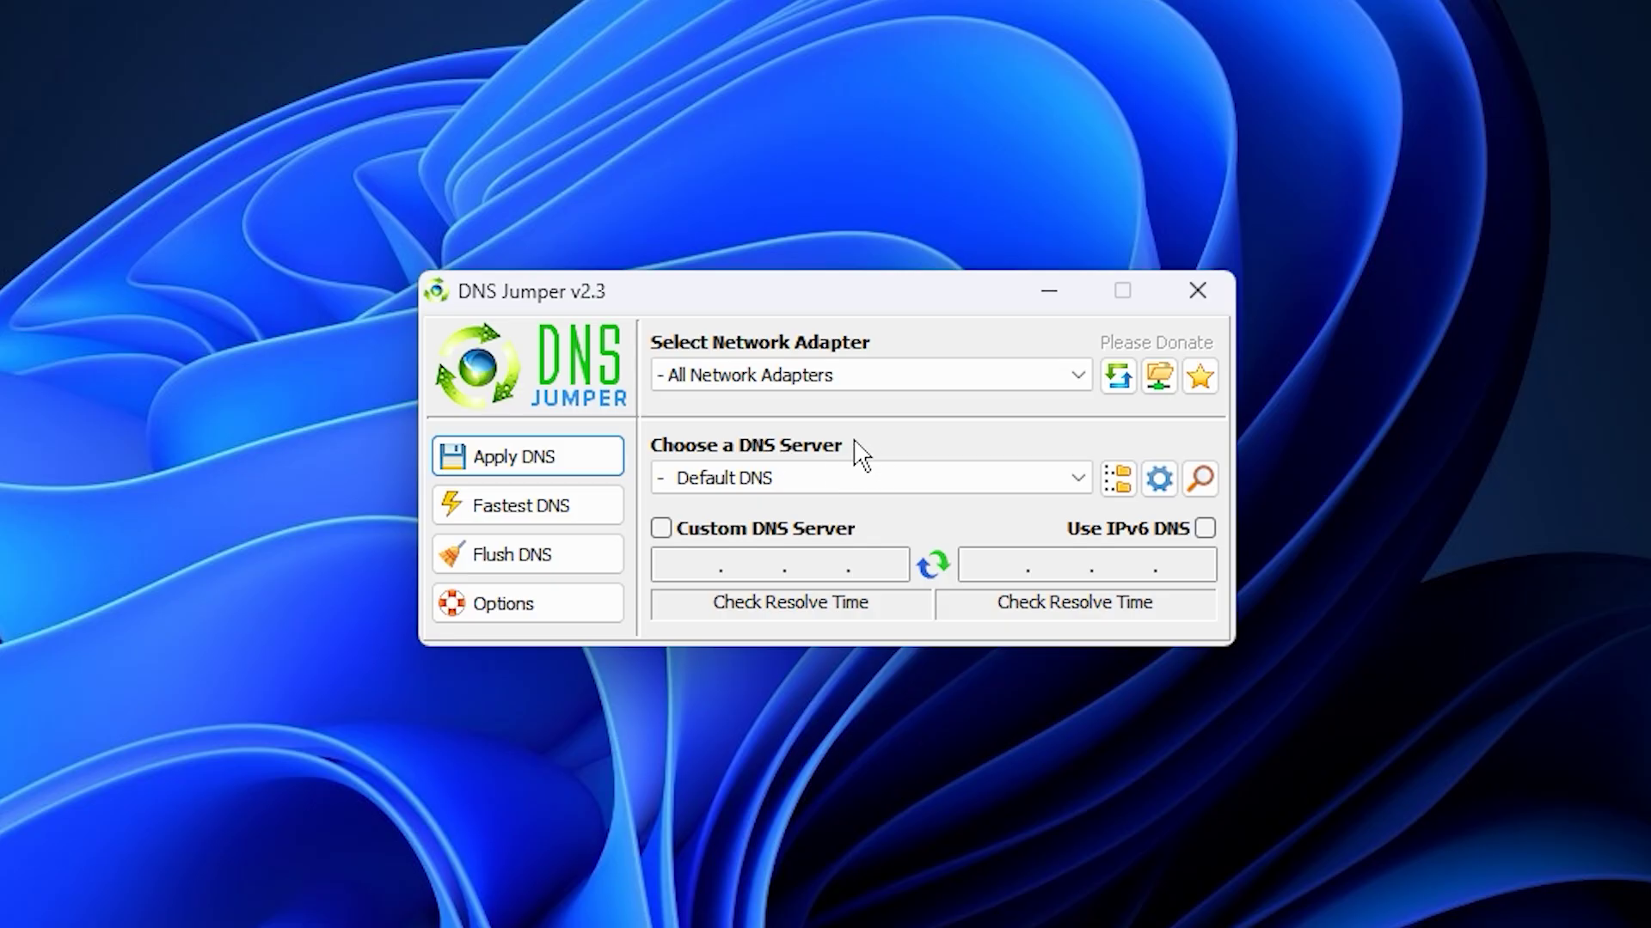
# - Target the Intel 82579LM Gigabit adapter in DNS Jumper and bring up the Fastest DNS list
pyautogui.click(813, 384)
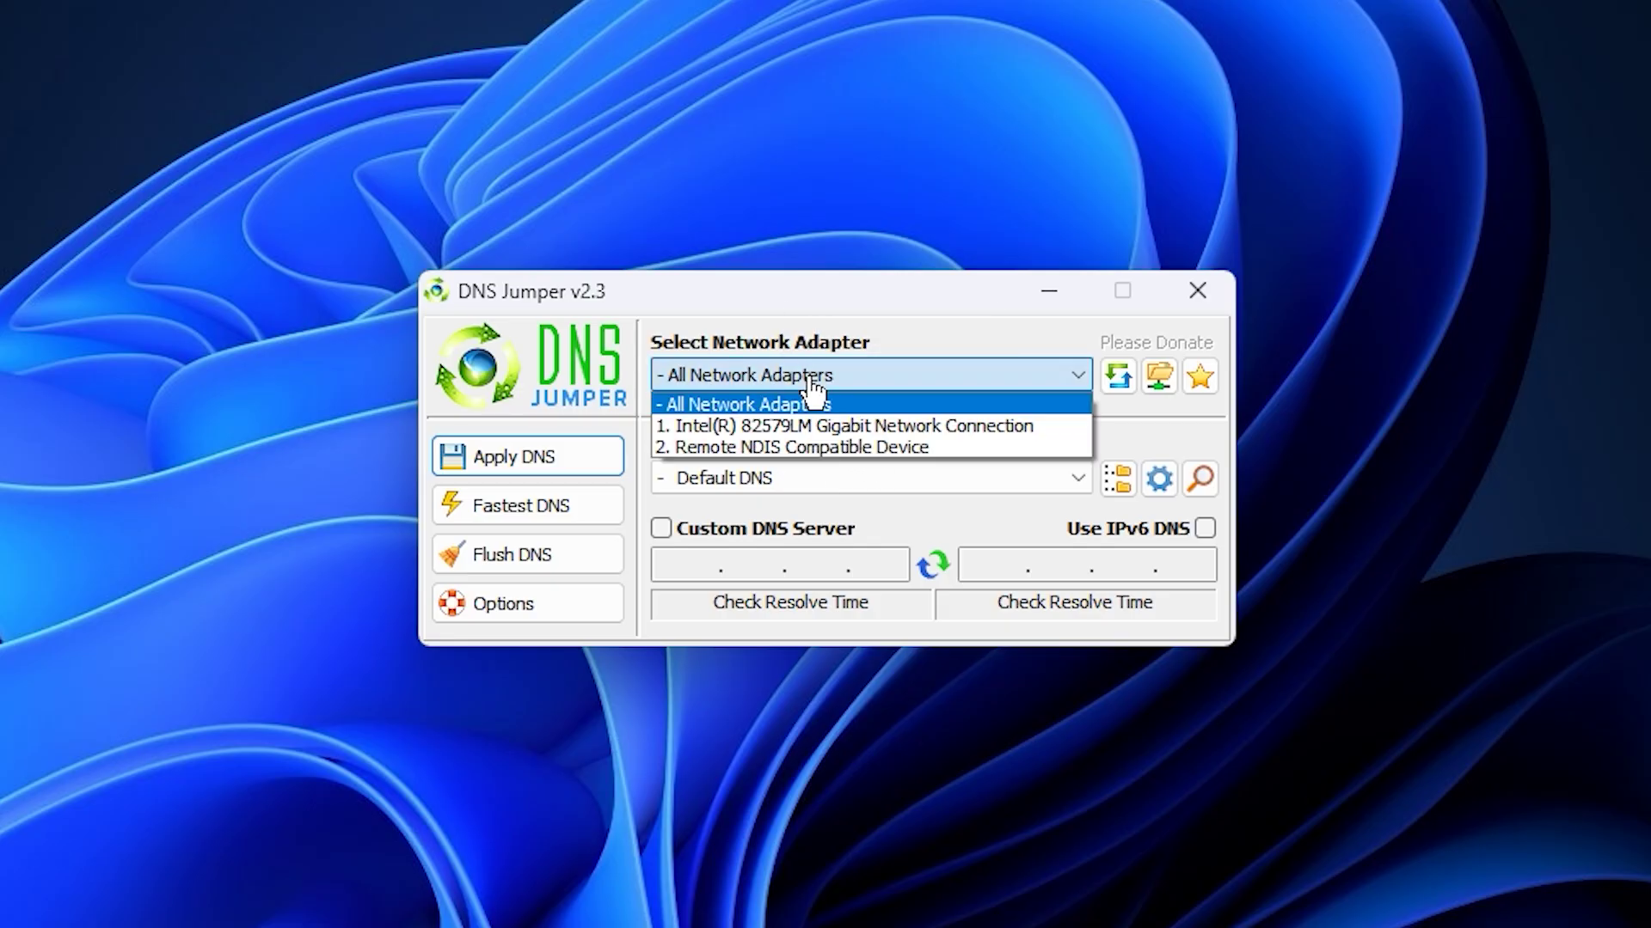
pyautogui.click(786, 427)
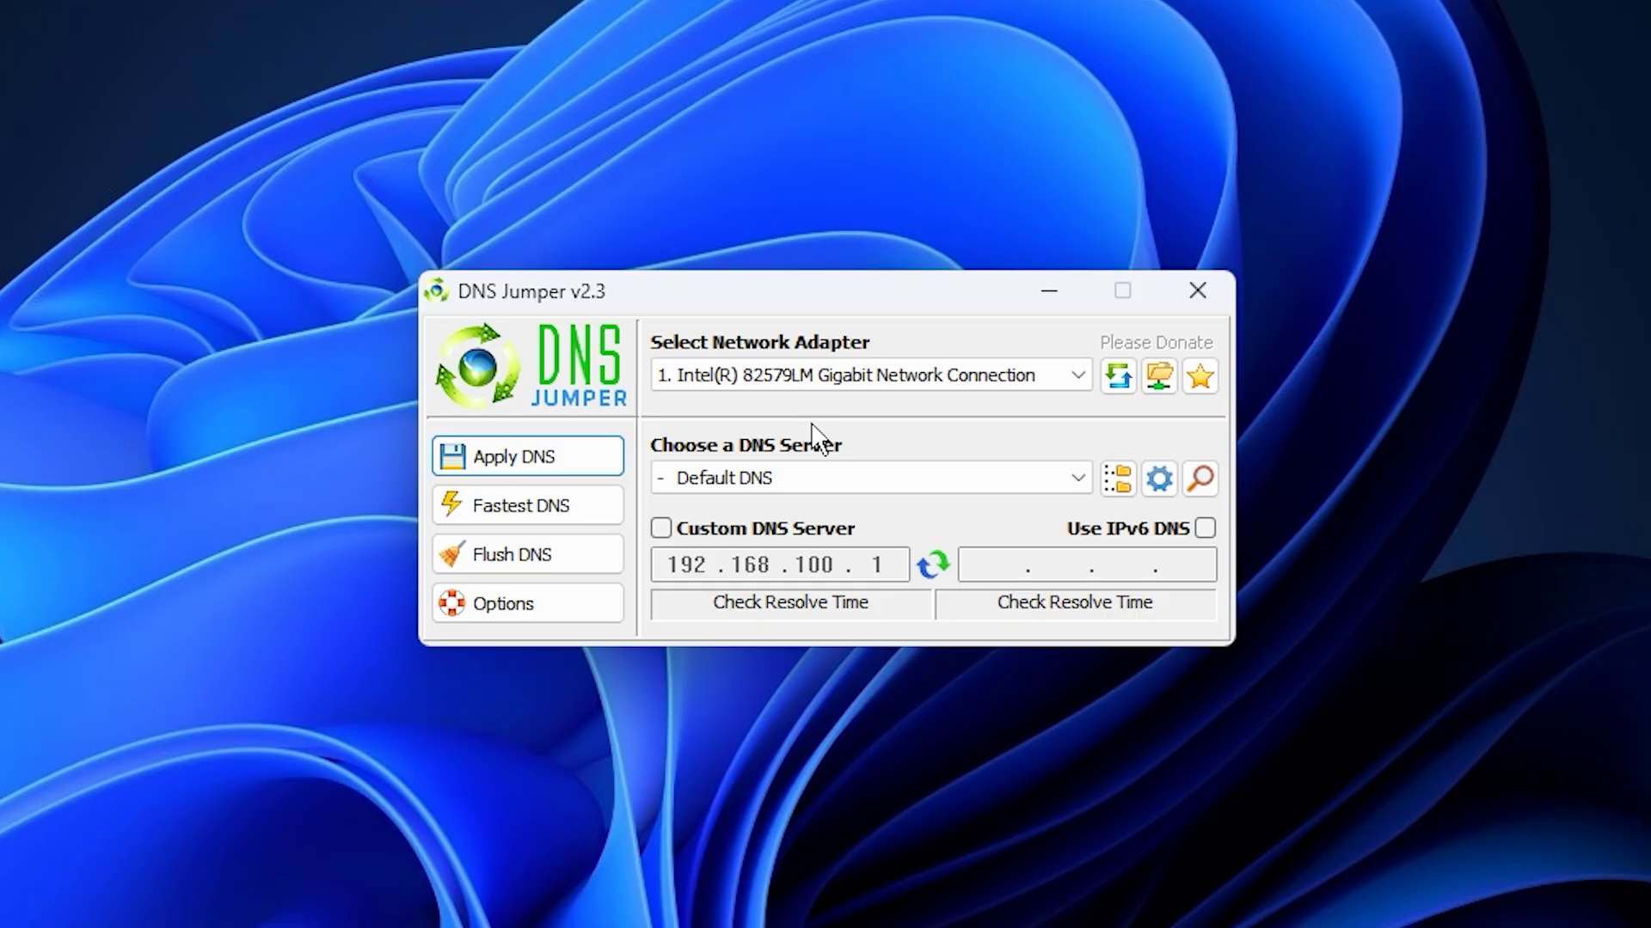
pyautogui.click(503, 514)
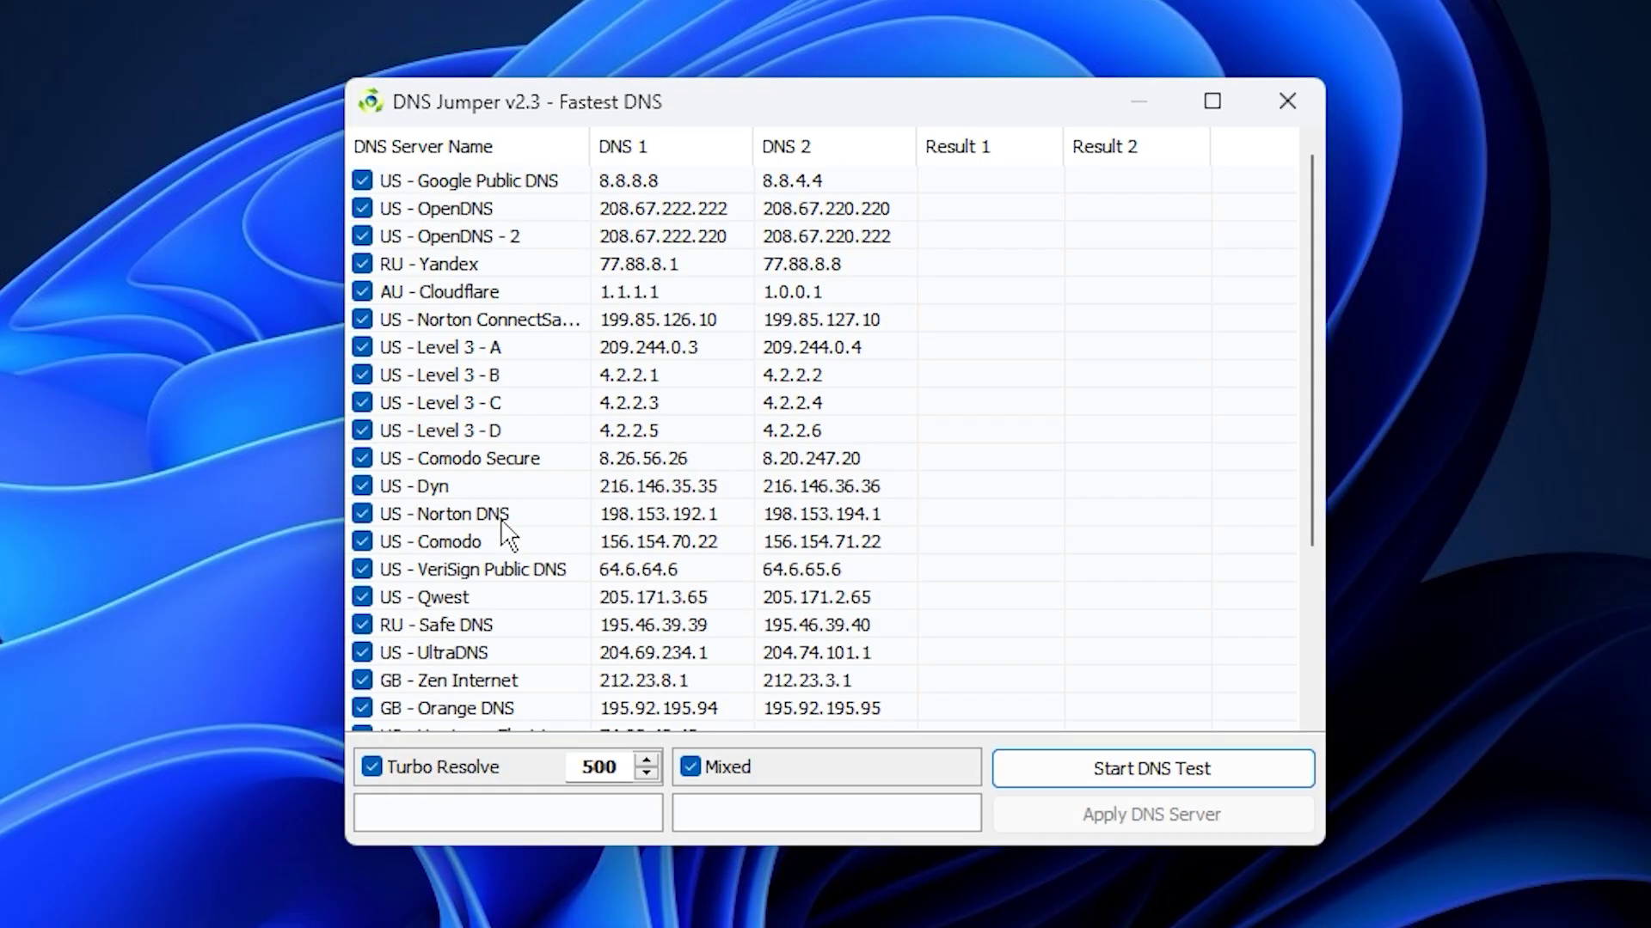
# - Run the DNS speed test and apply the fastest result, Cloudflare 1.1.1.1 / 1.0.0.1
pyautogui.click(1153, 777)
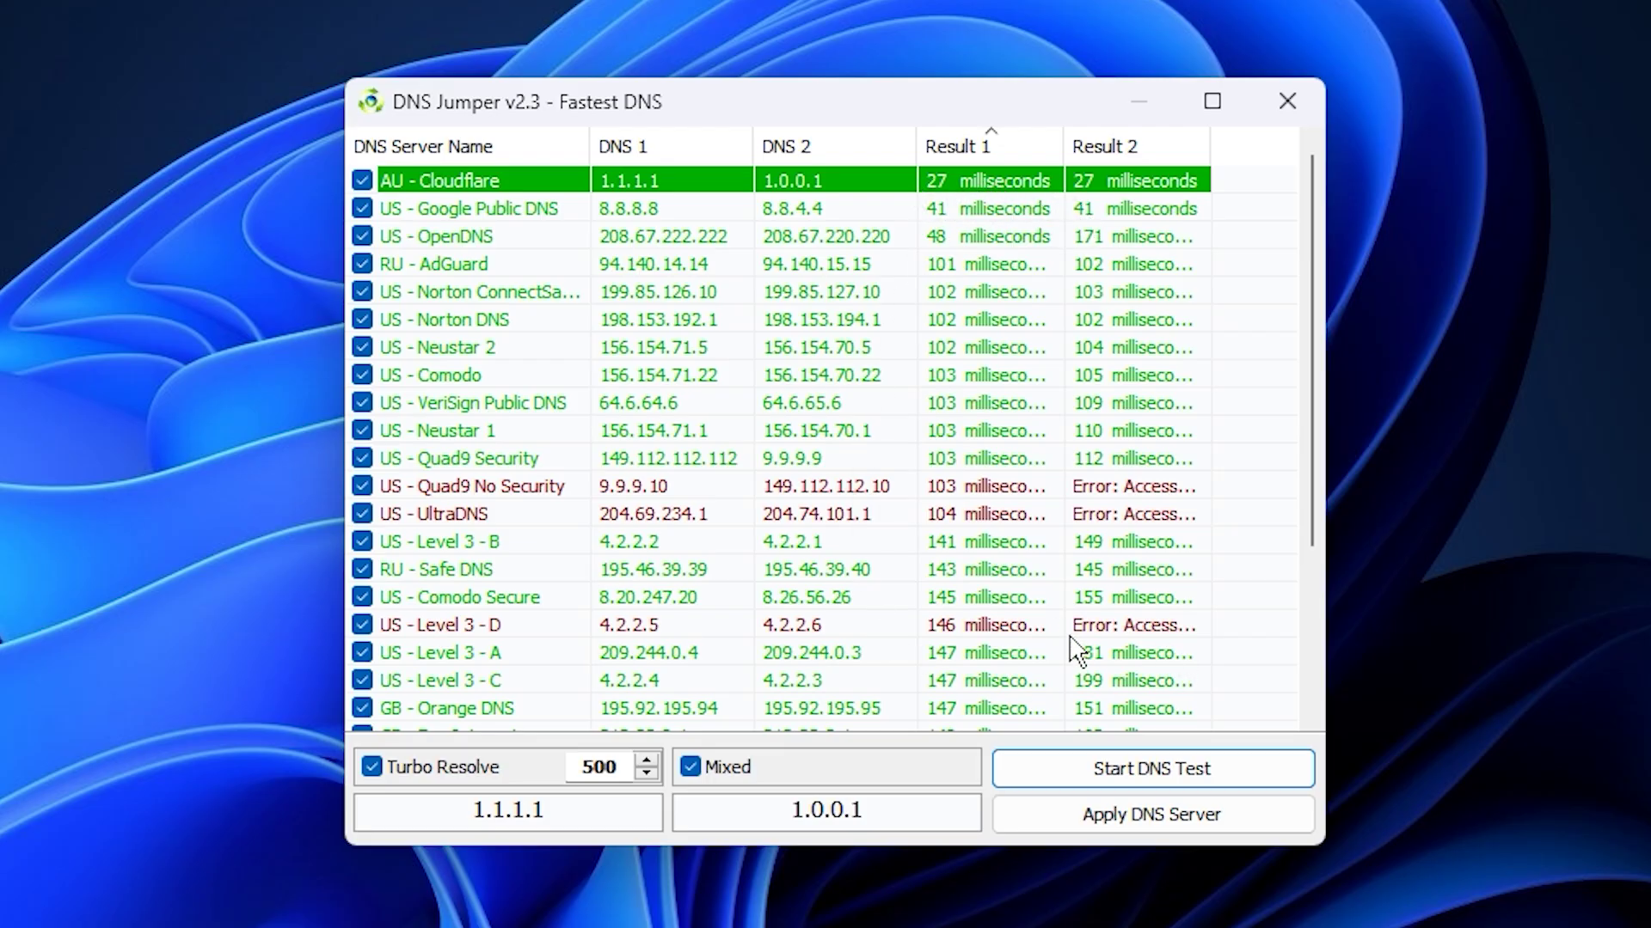
pyautogui.click(1106, 838)
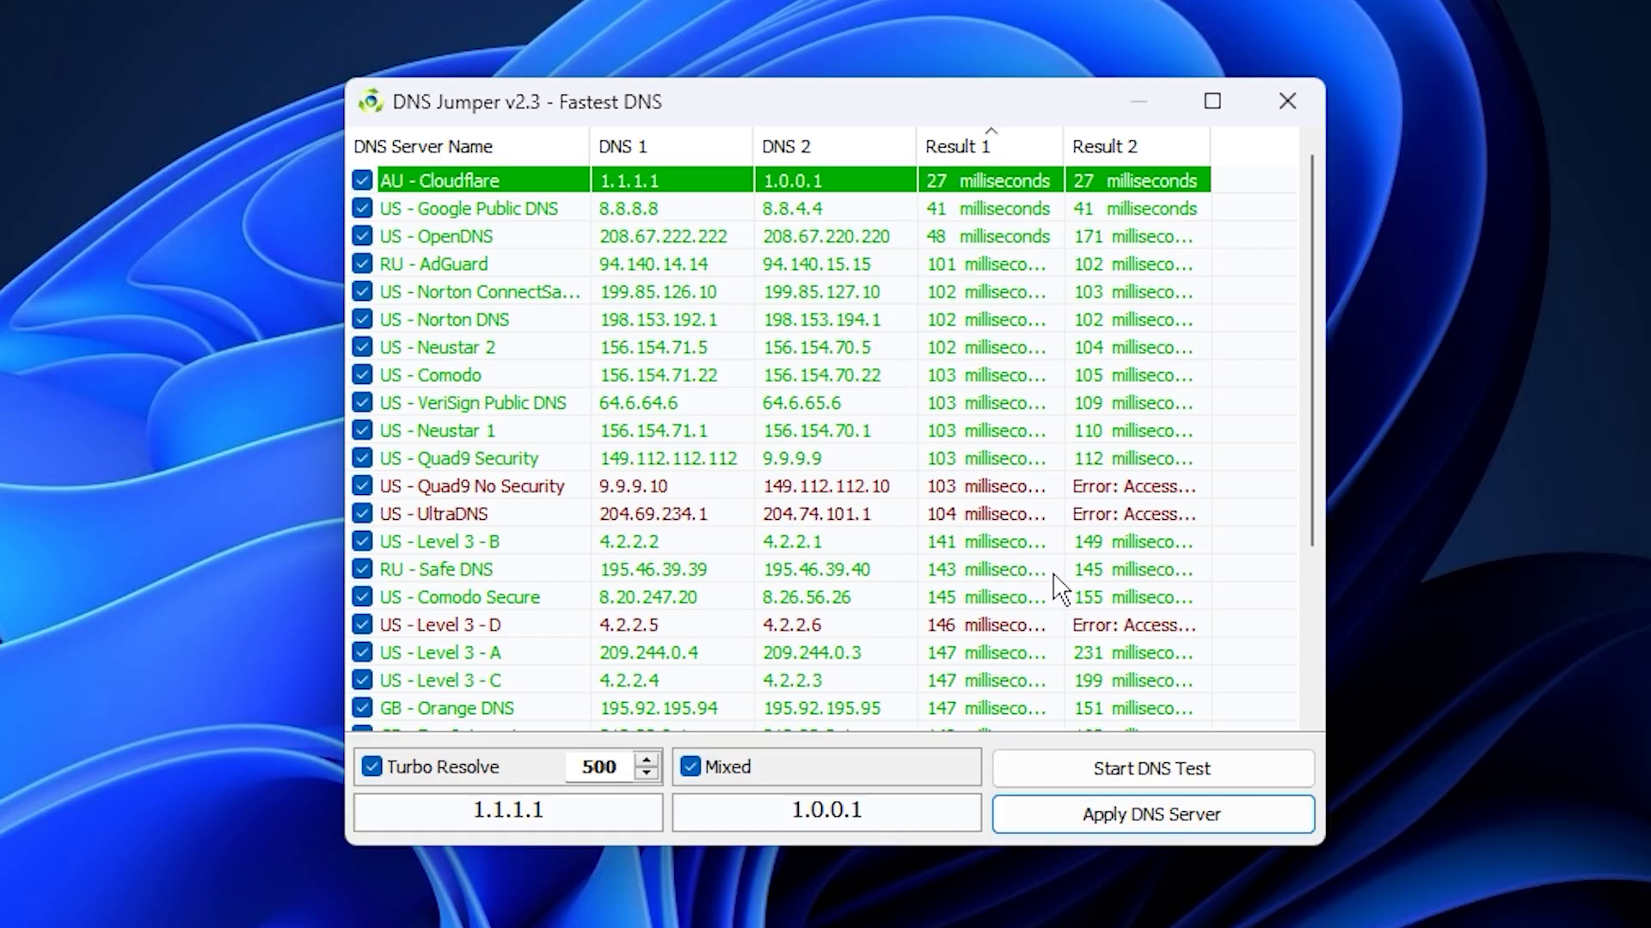
pyautogui.click(1287, 101)
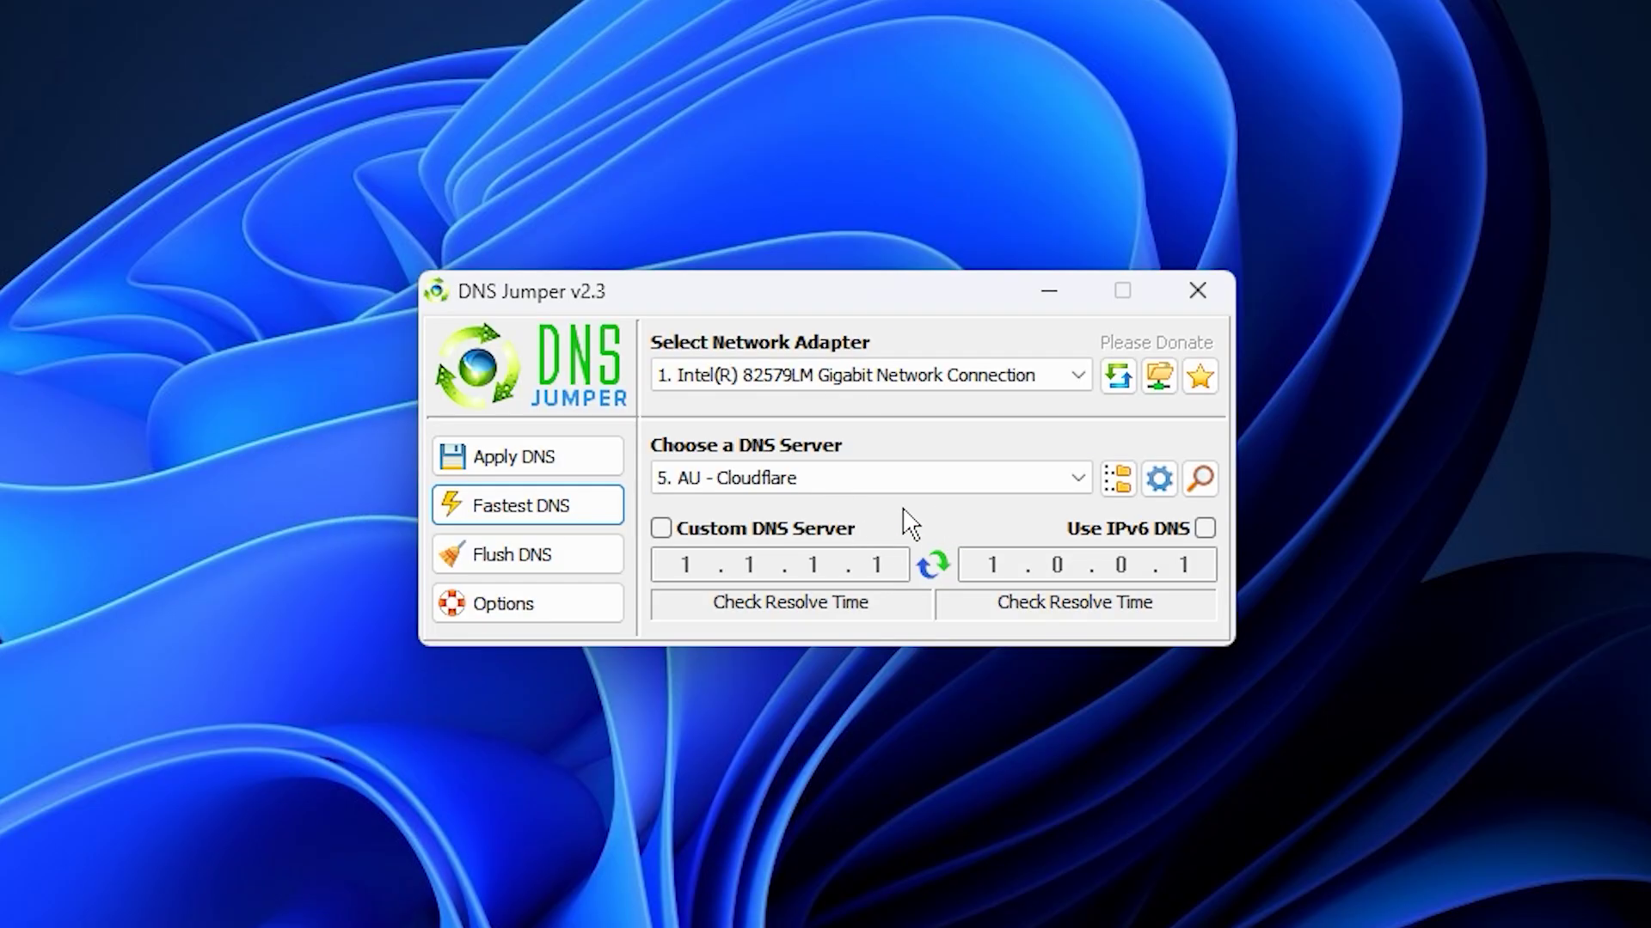
pyautogui.click(843, 486)
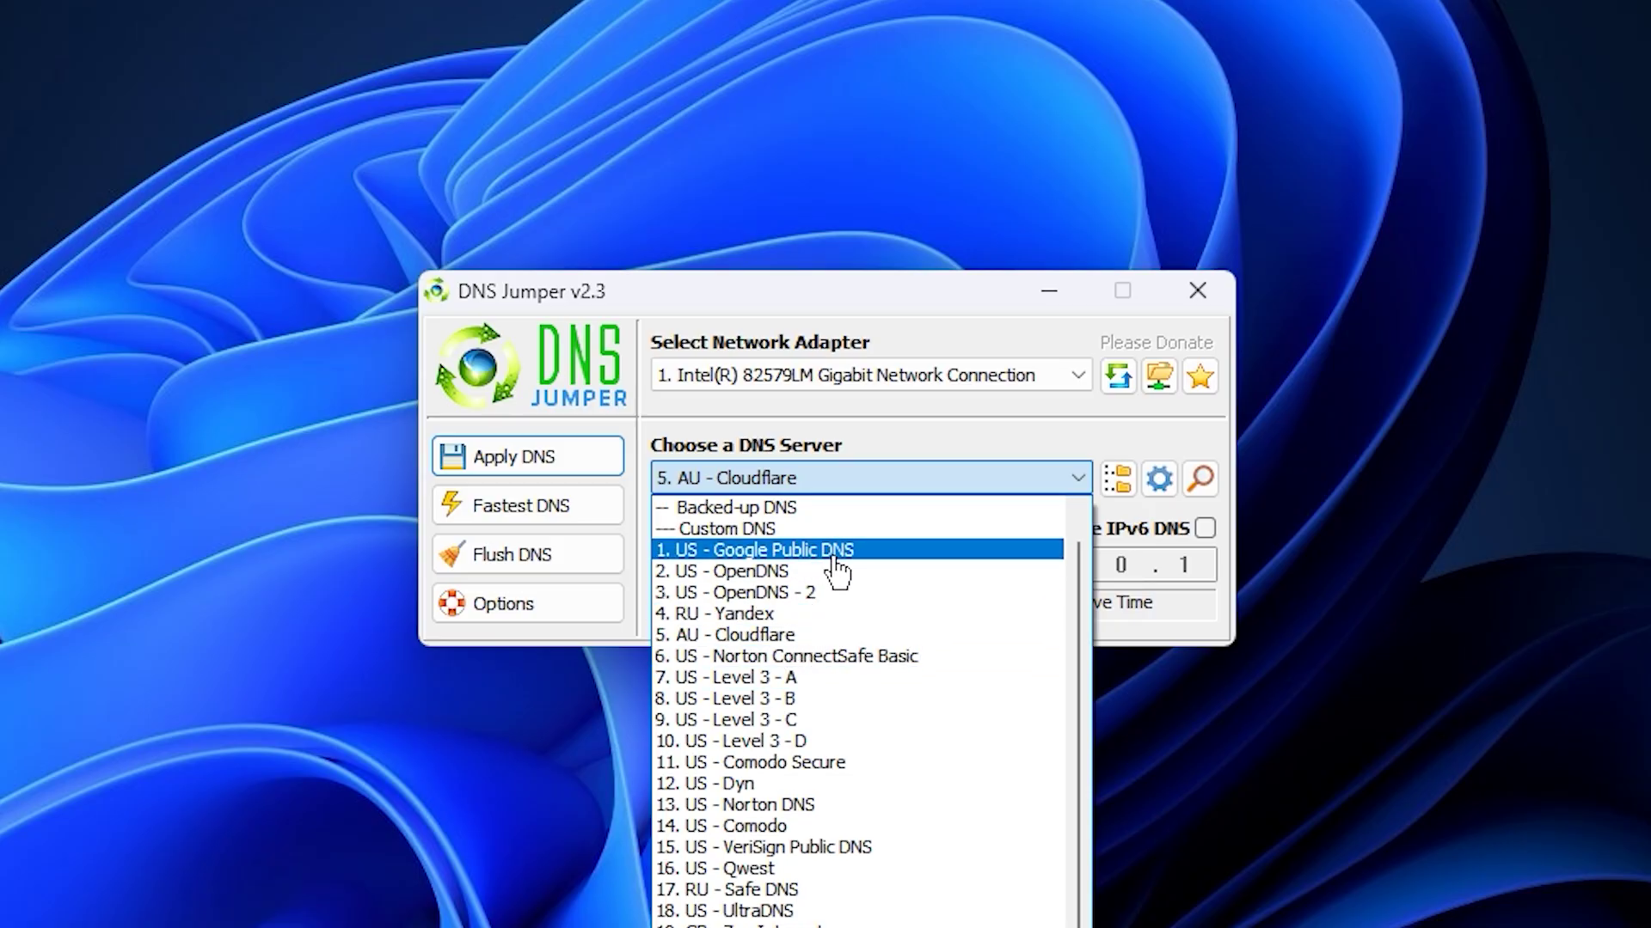
pyautogui.click(843, 485)
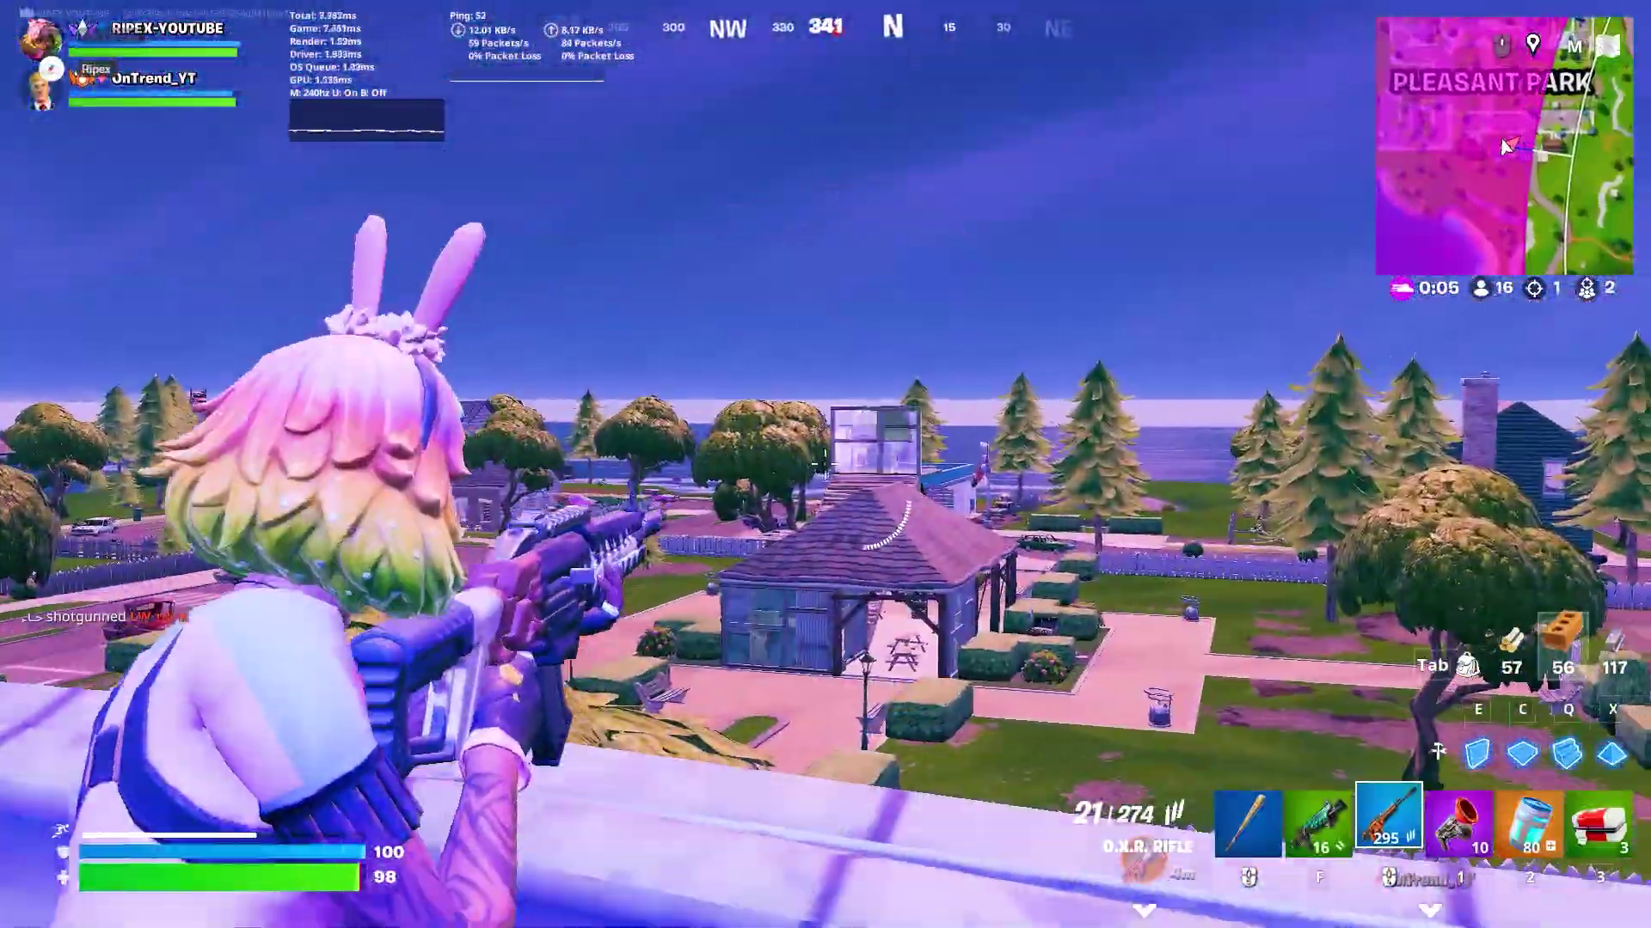
# - Grapple off the roof onto the house and across Pleasant Park
pyautogui.press('w')
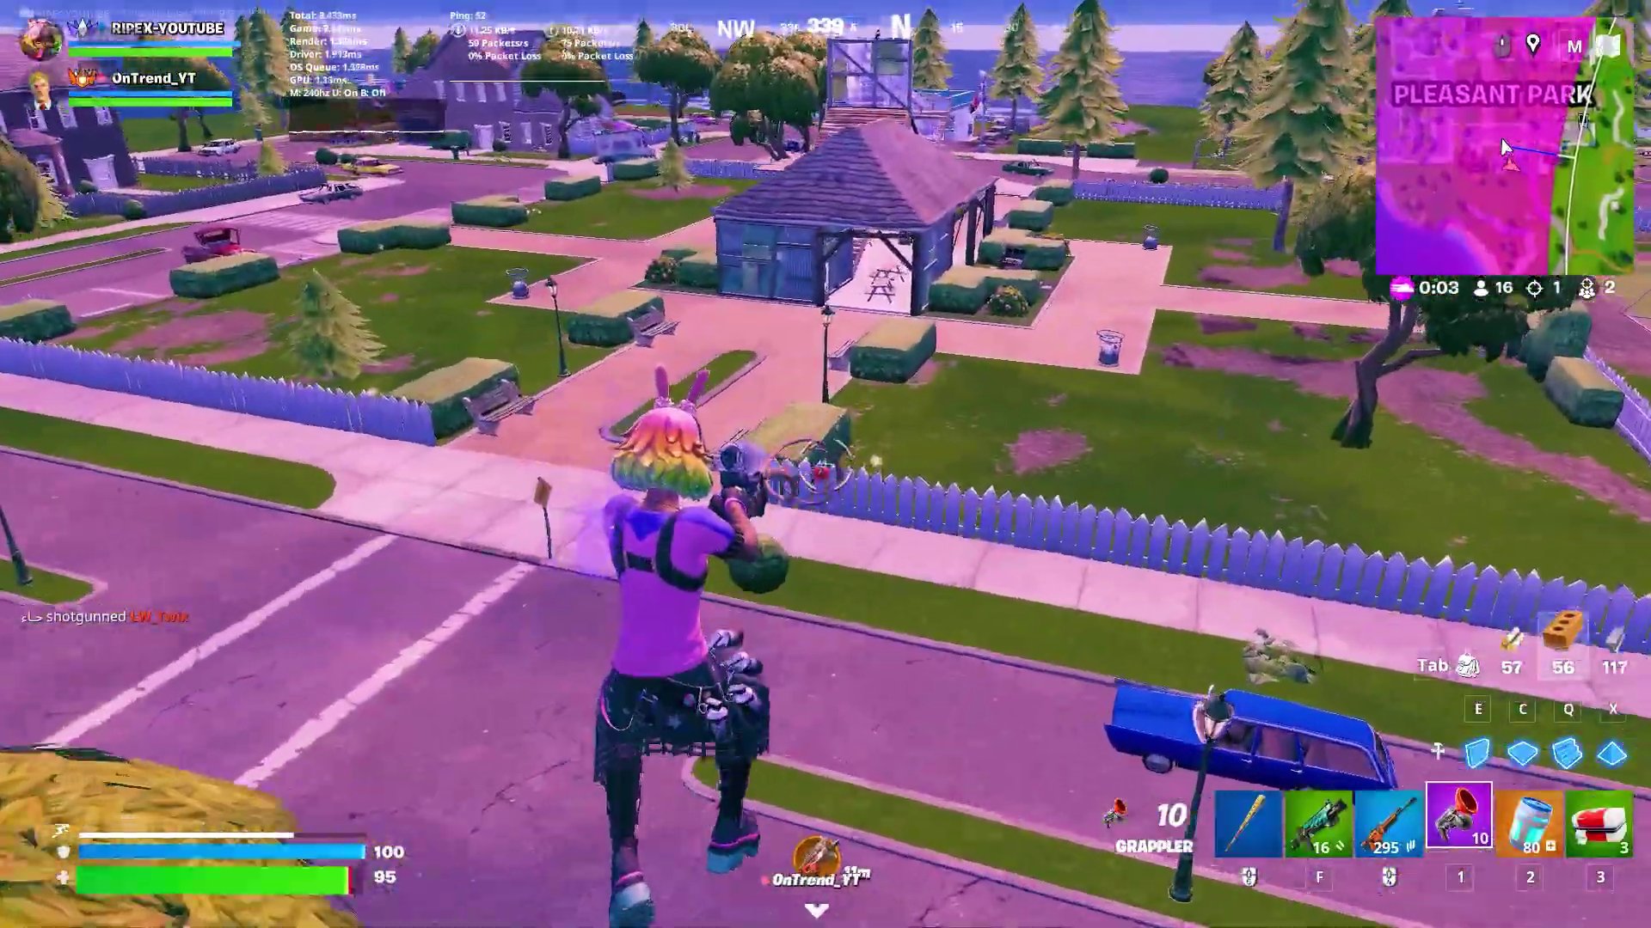
pyautogui.click(826, 464)
pyautogui.click(825, 464)
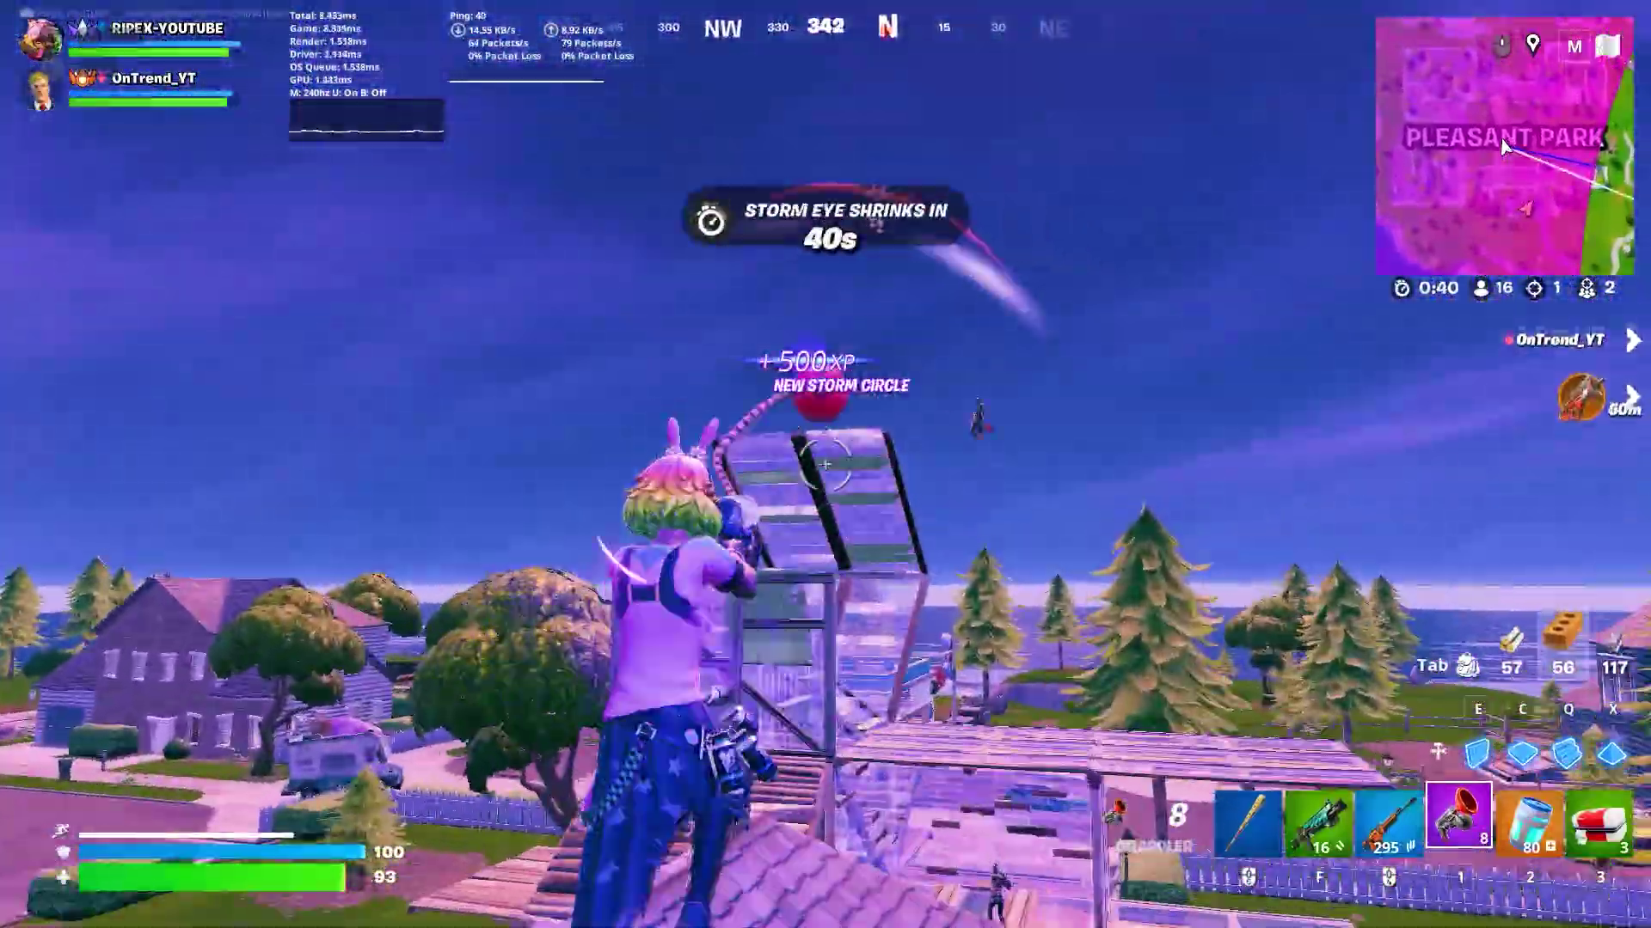
pyautogui.click(825, 464)
pyautogui.scroll(1, 825, 464)
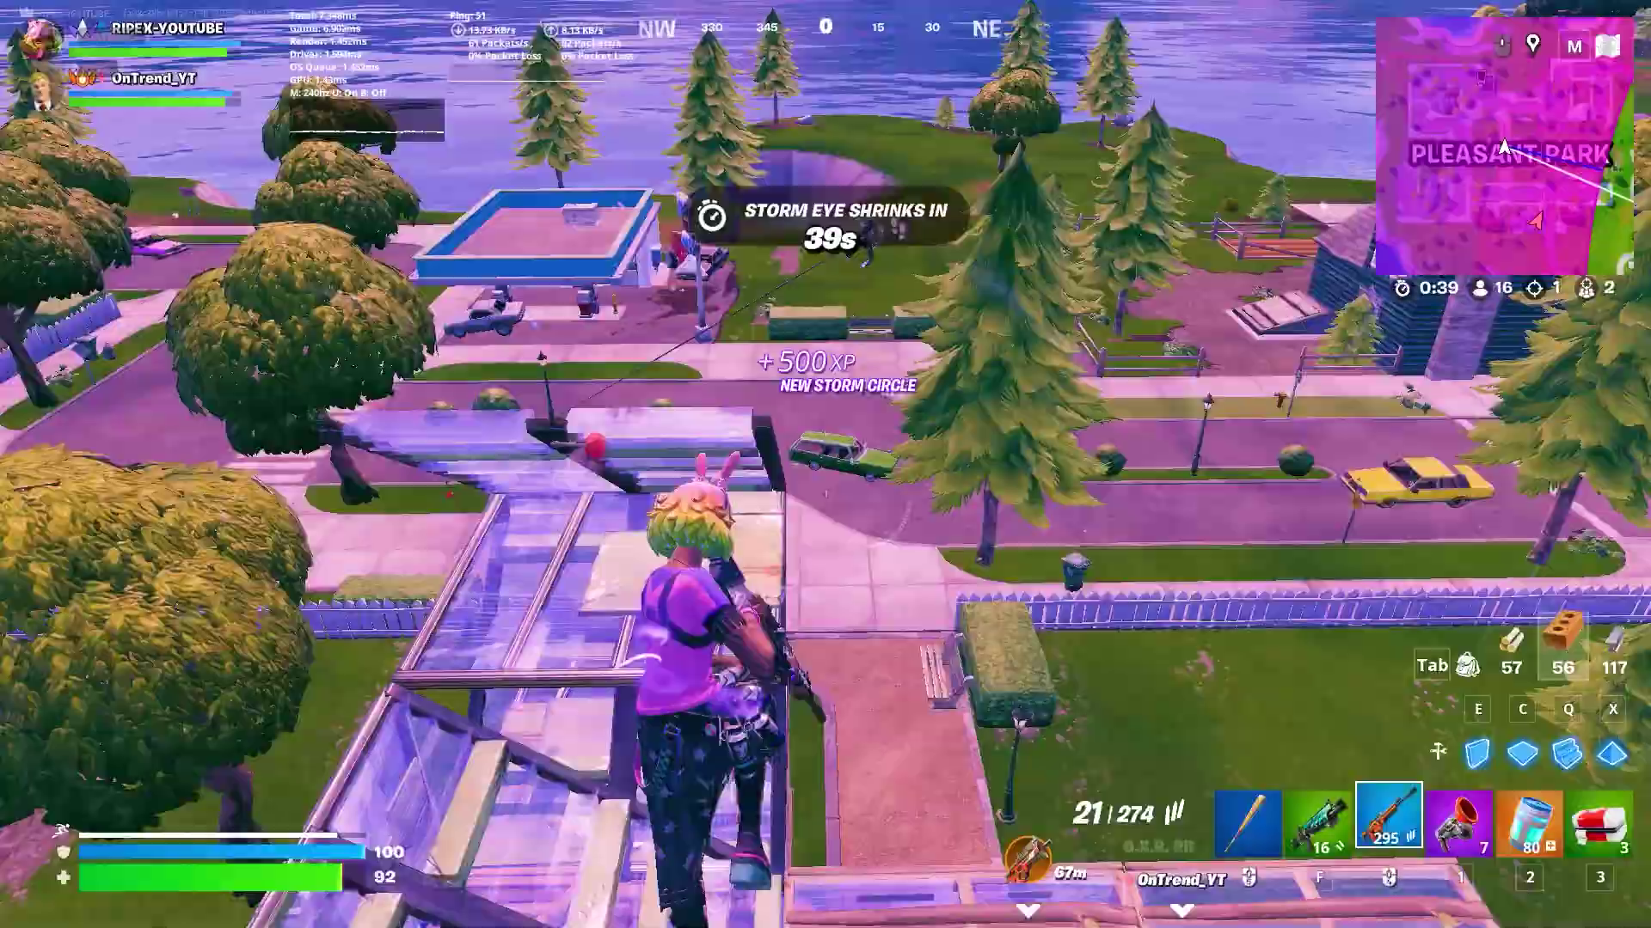
# - Shoot the enemy with the rifle until they are knocked down
pyautogui.click(826, 464)
pyautogui.click(825, 465)
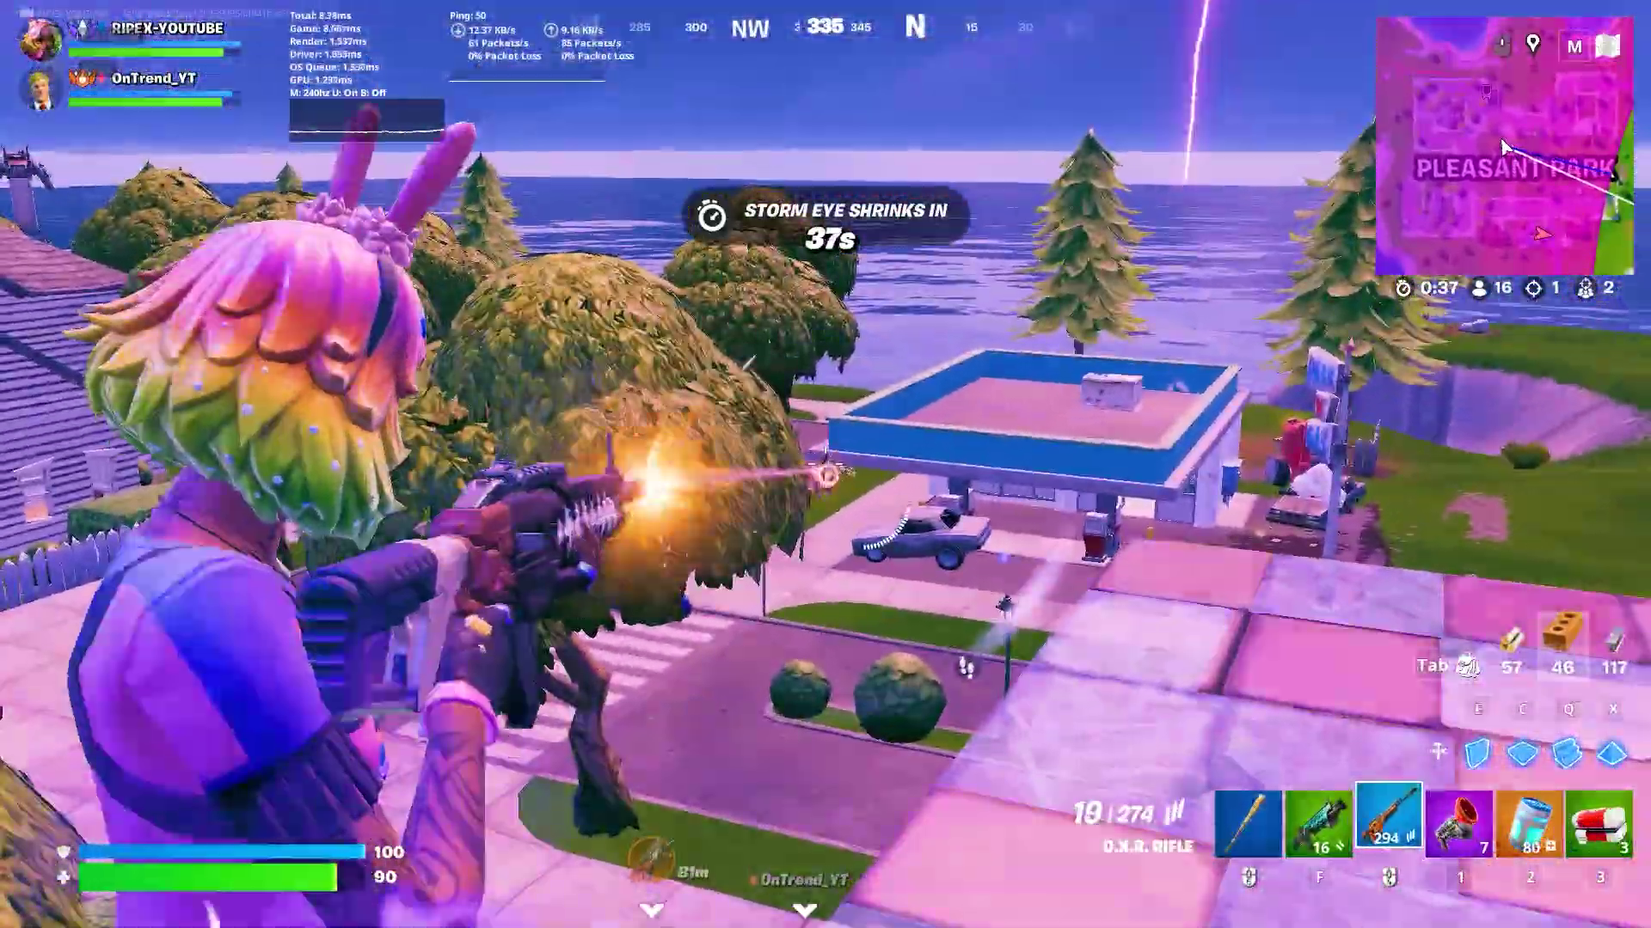
pyautogui.click(825, 464)
# - Place a wooden ramp and cover, then launch GearUP Booster from its desktop shortcut
pyautogui.press('q')
pyautogui.click(825, 464)
pyautogui.press('q')
pyautogui.click(825, 464)
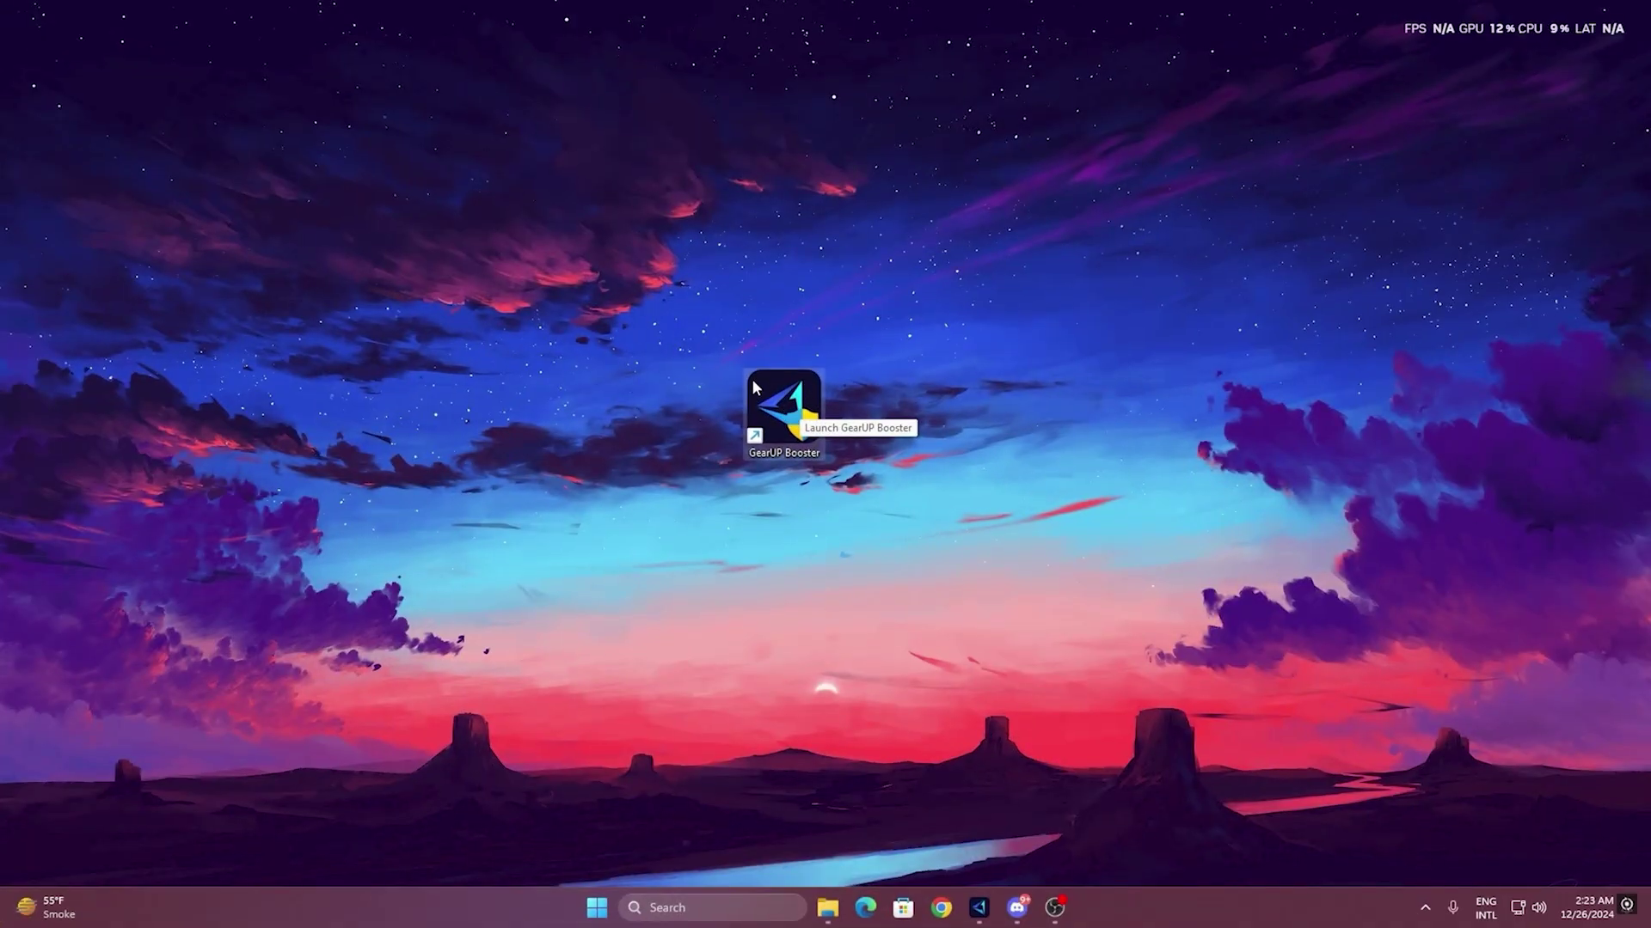
pyautogui.doubleClick(788, 421)
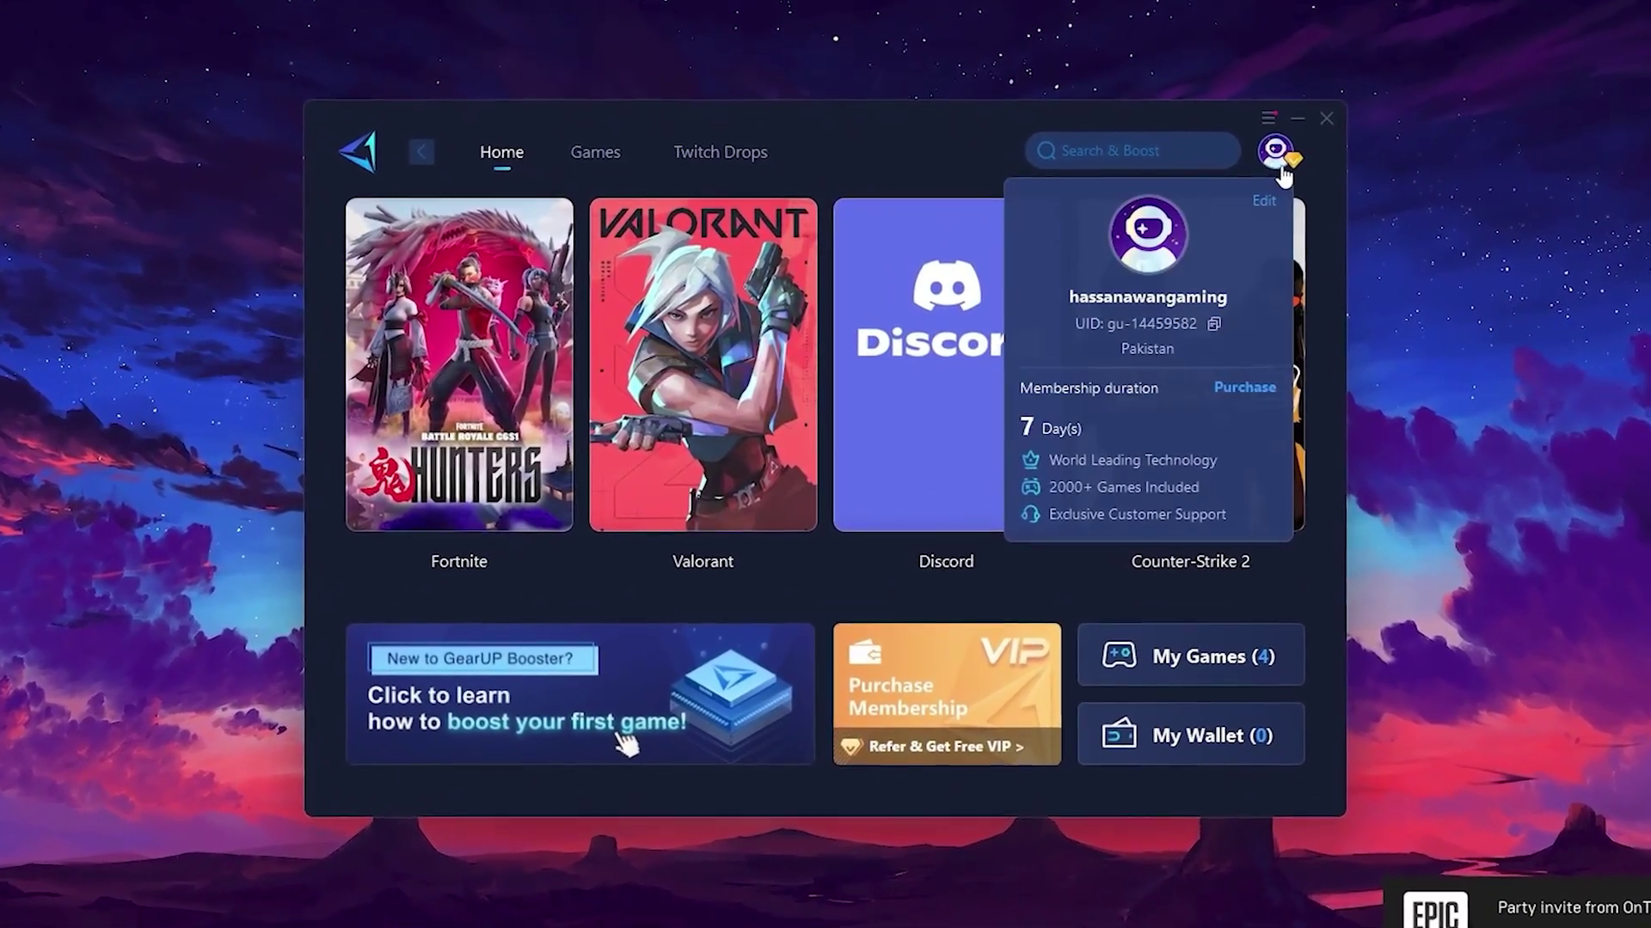
pyautogui.moveTo(1285, 159)
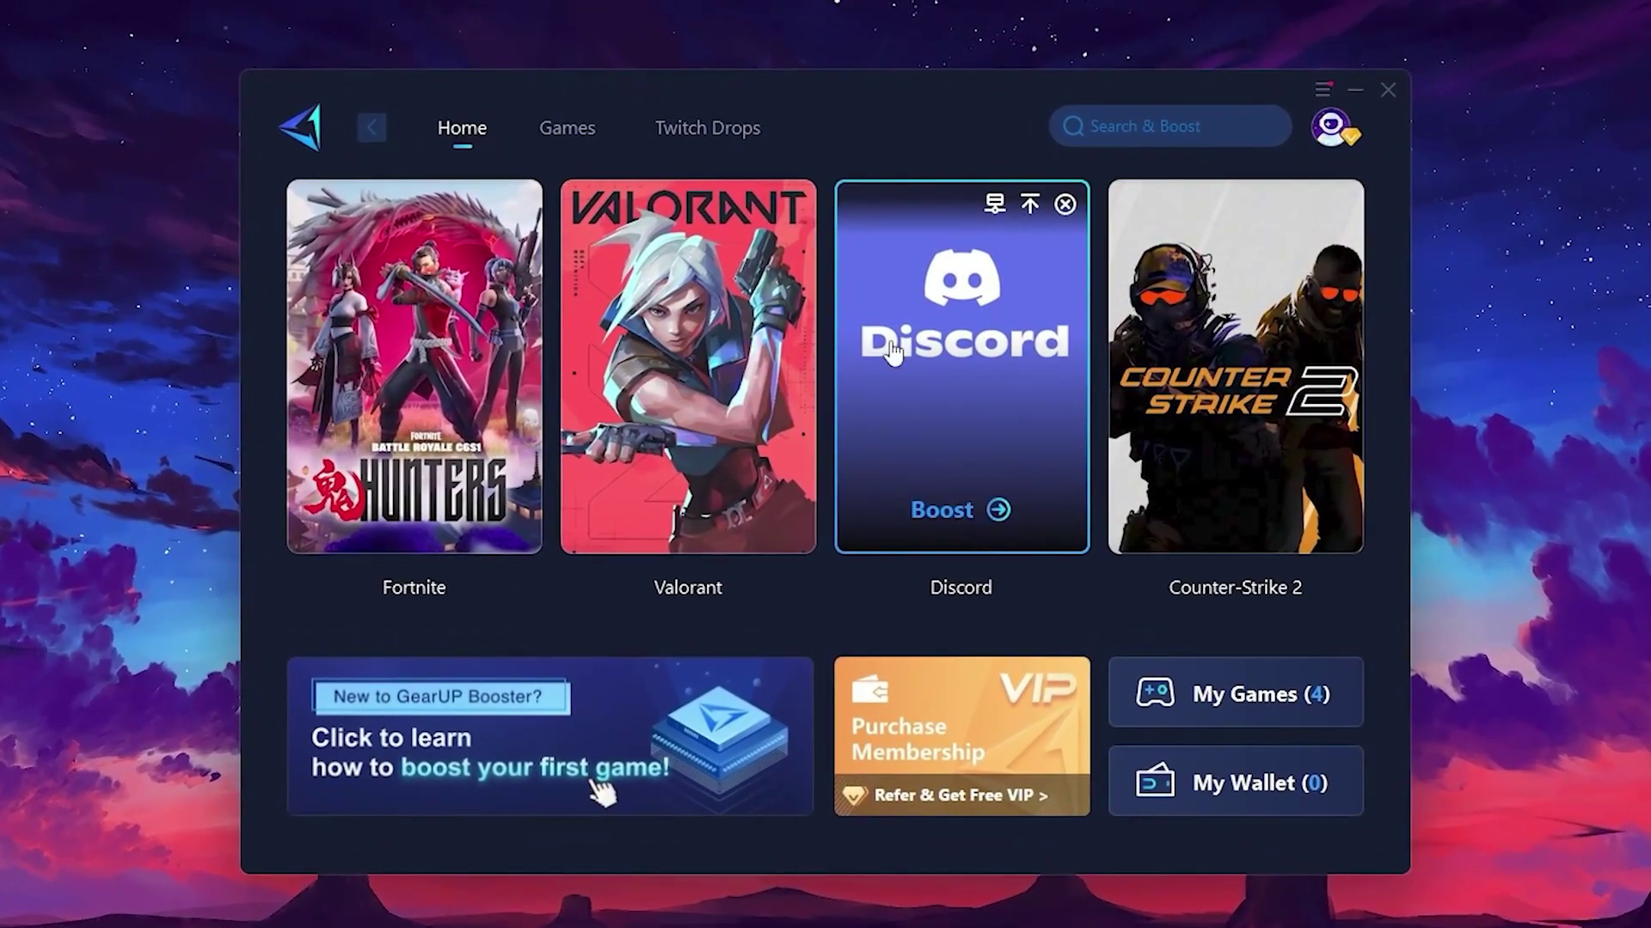
pyautogui.moveTo(1257, 336)
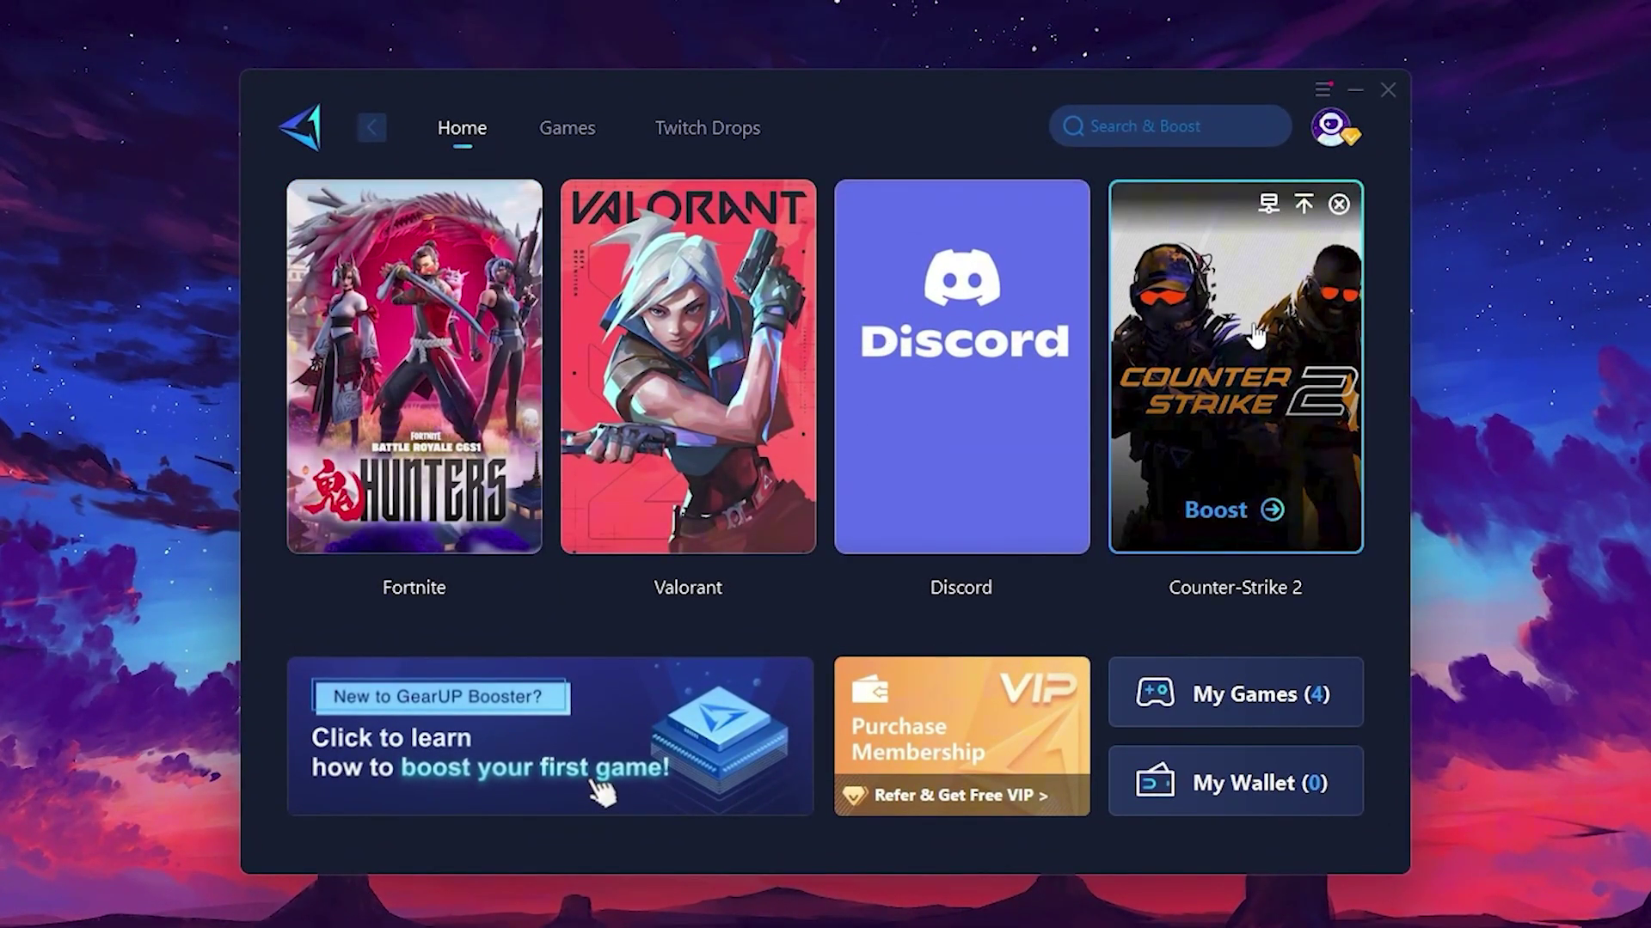
pyautogui.click(561, 130)
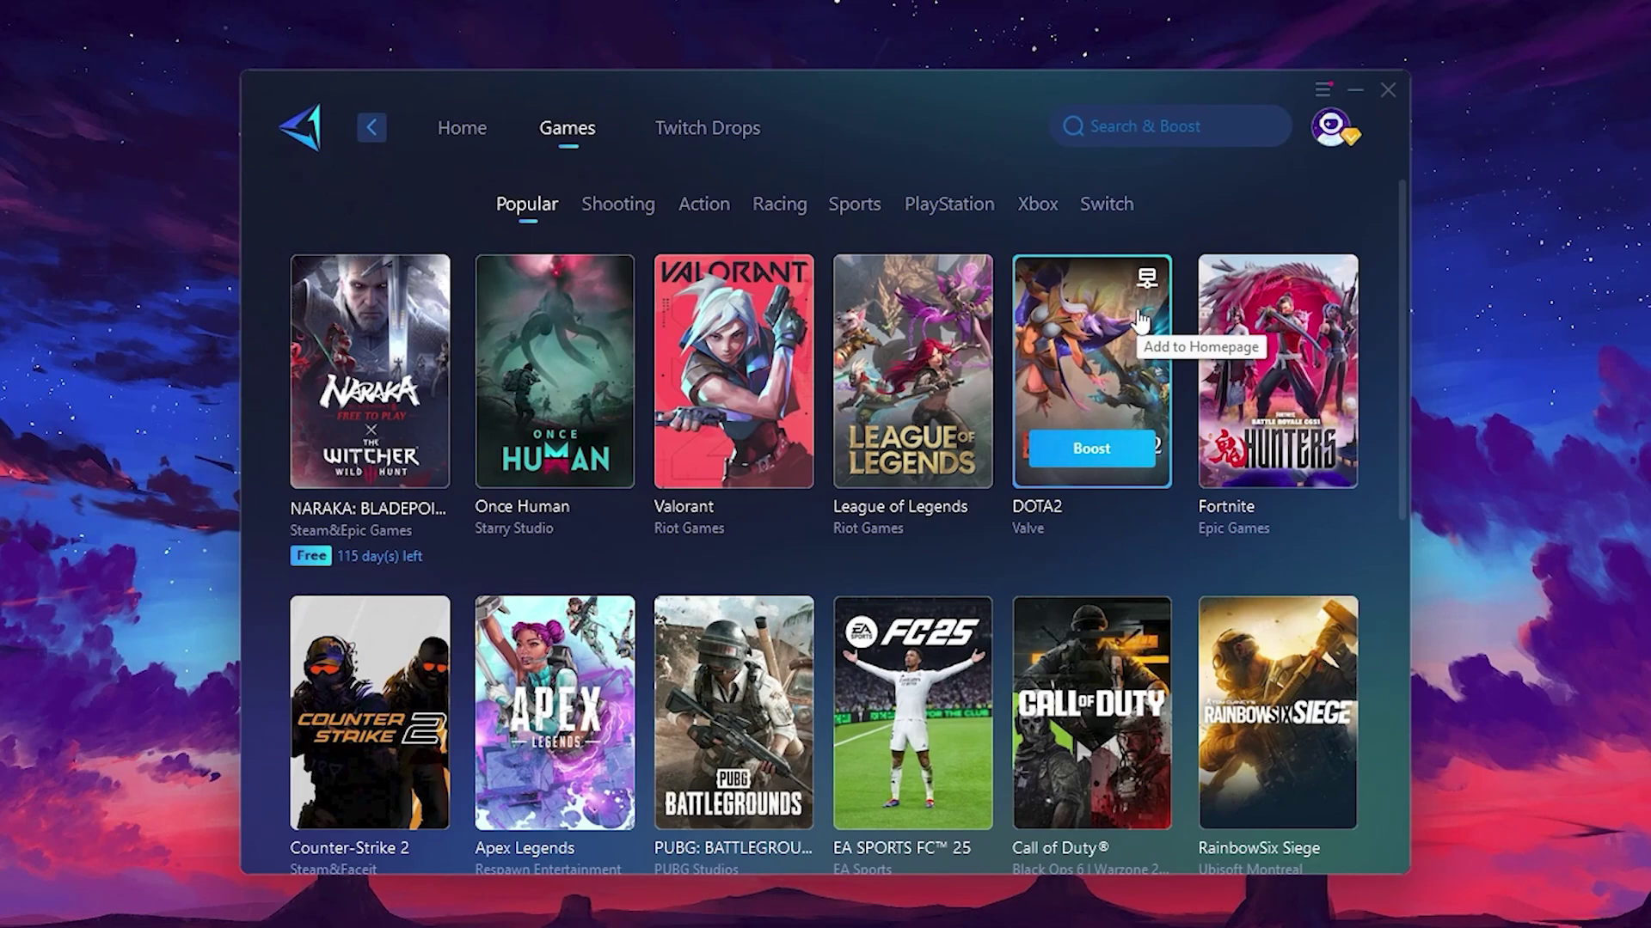
pyautogui.click(465, 143)
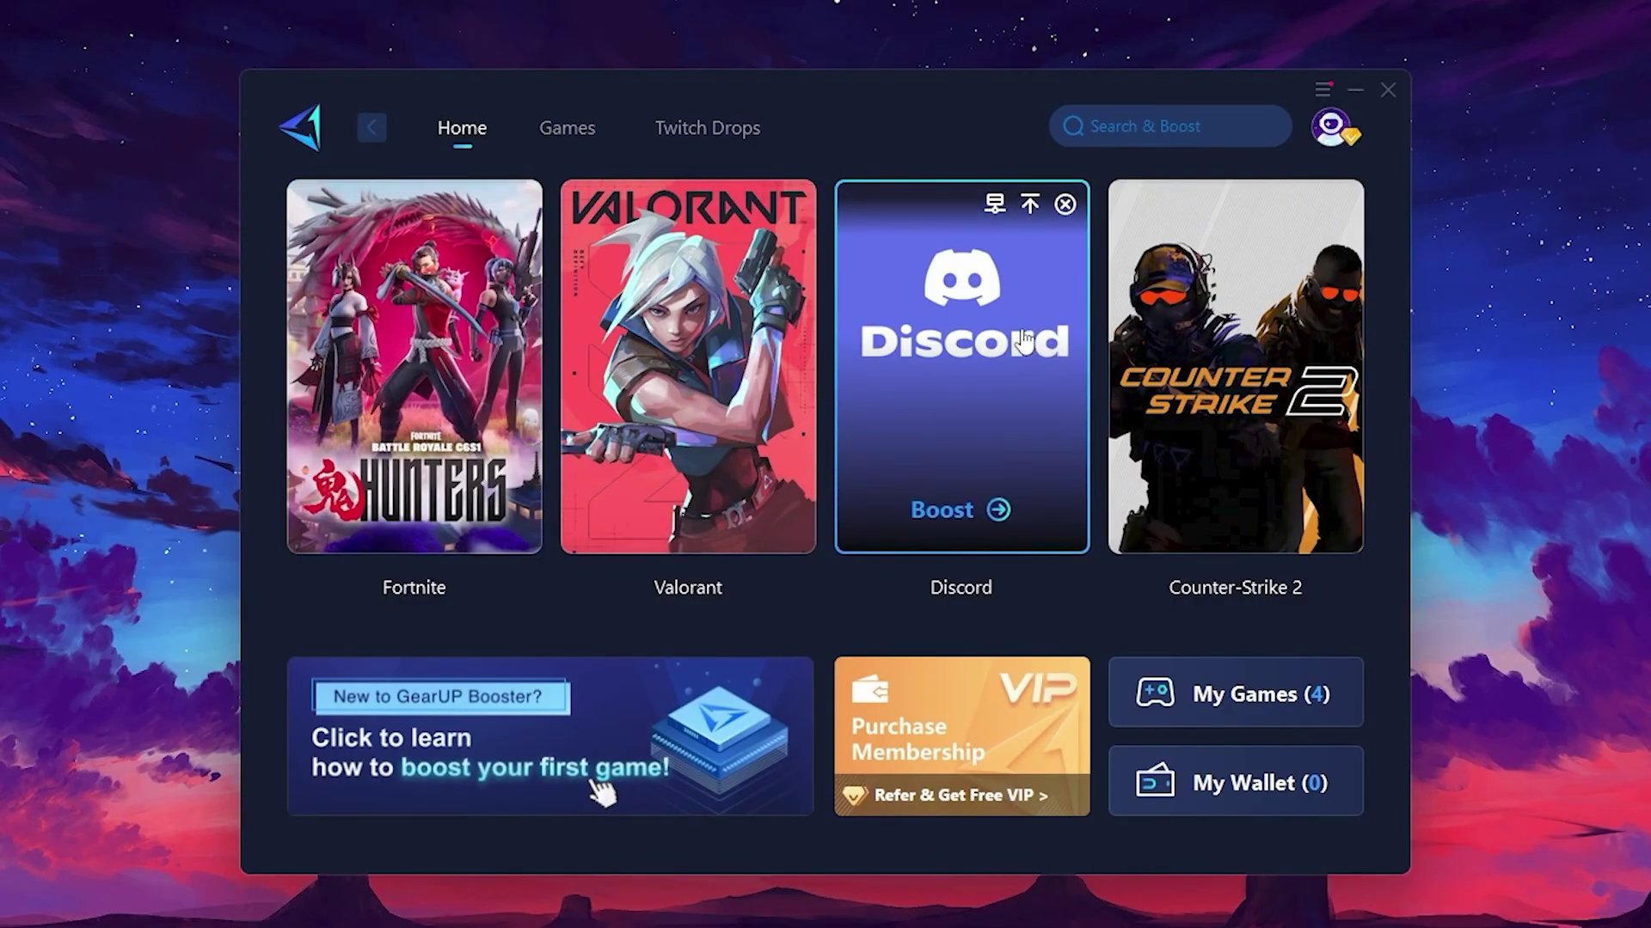
pyautogui.moveTo(531, 353)
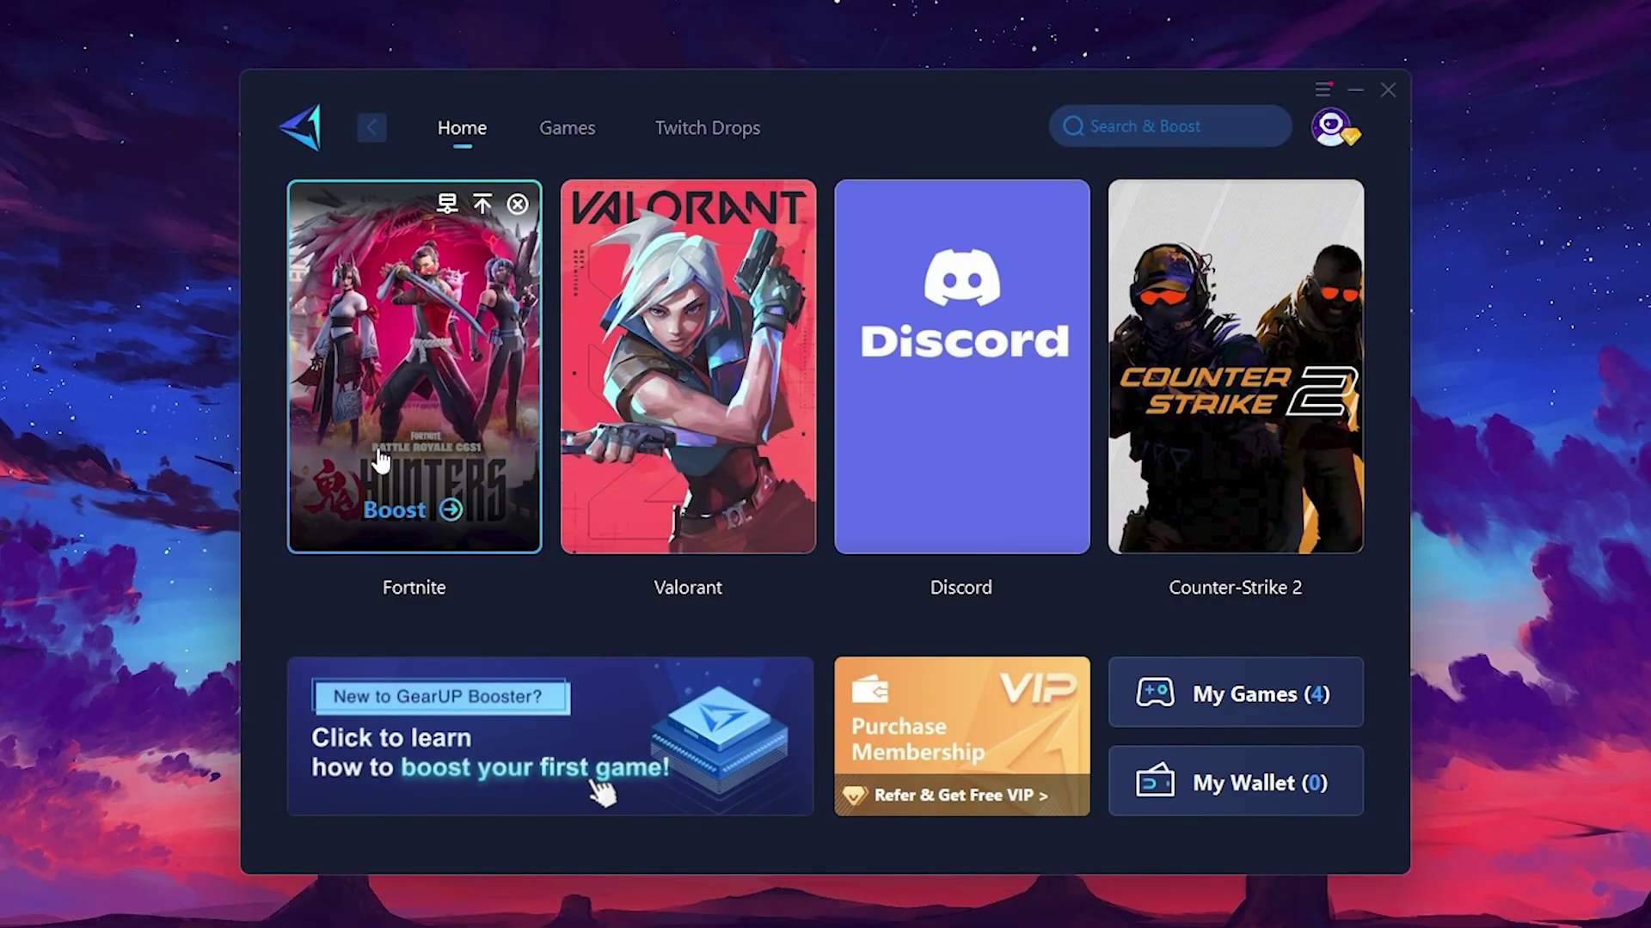
# - Start boosting Fortnite and keep Middle East as its server region
pyautogui.click(397, 513)
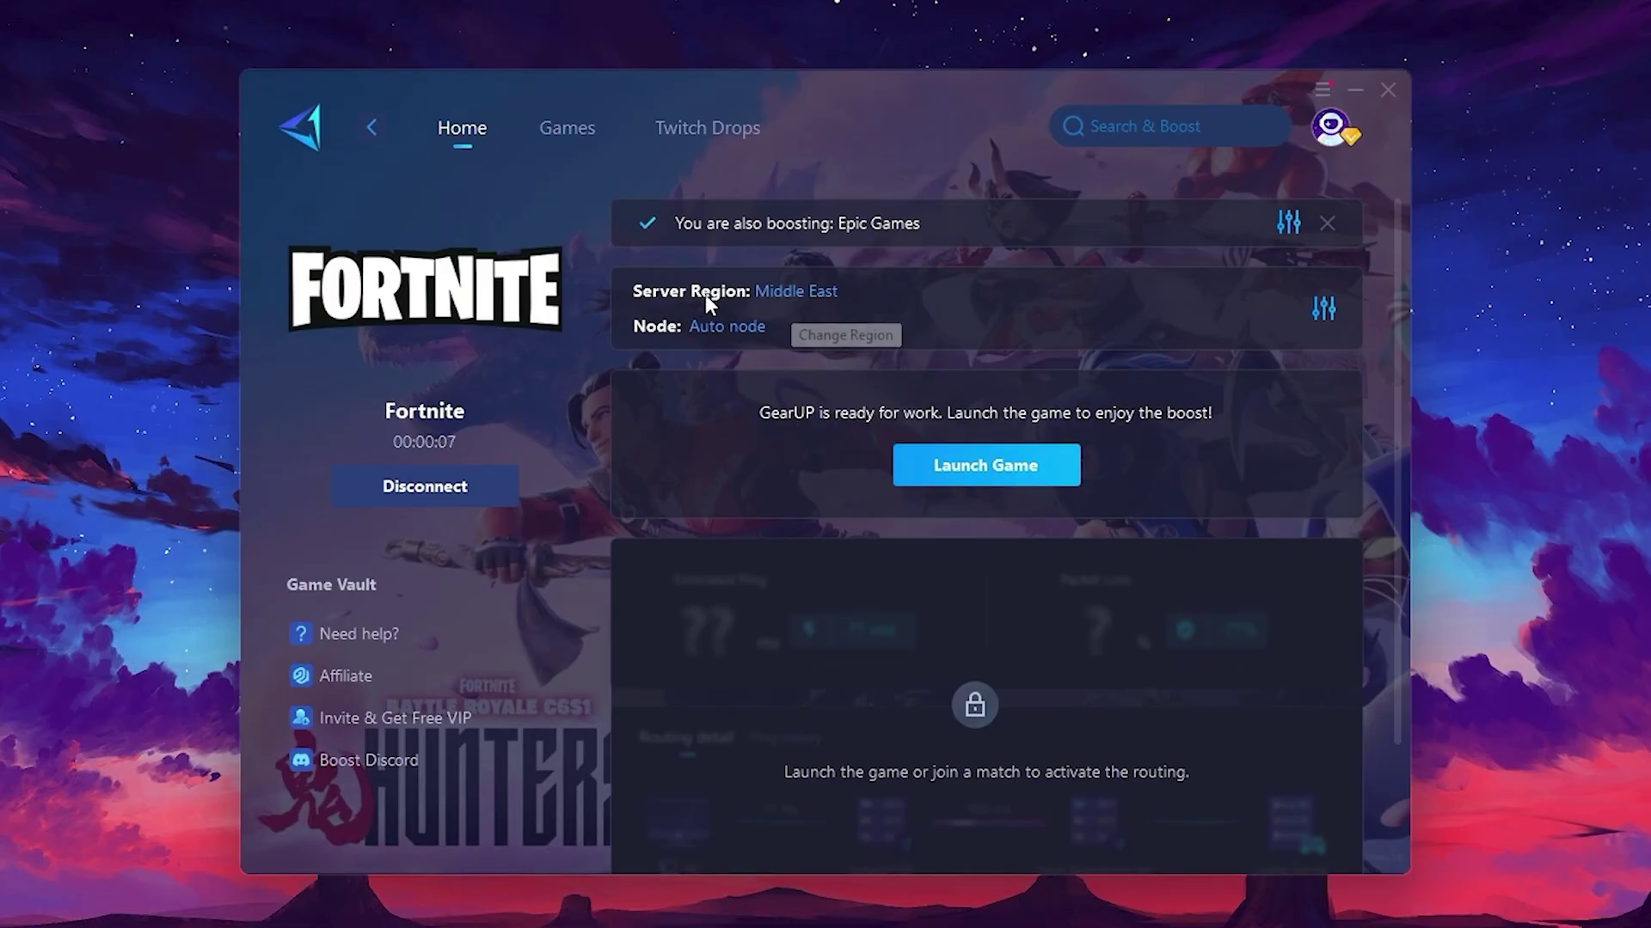
pyautogui.click(803, 294)
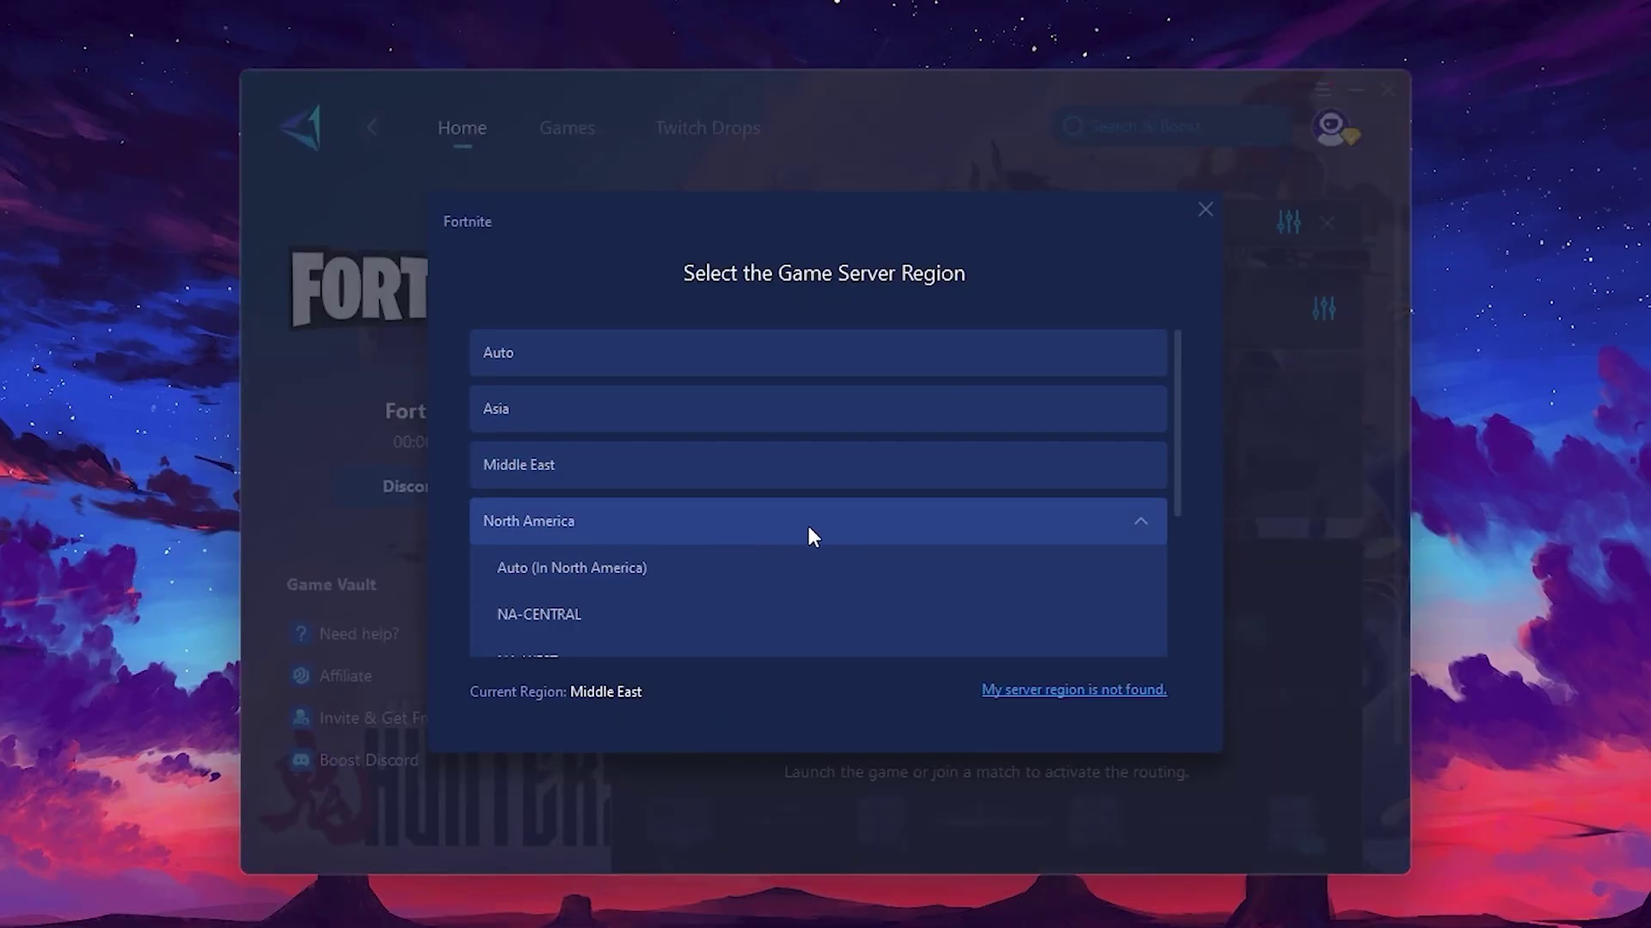
pyautogui.scroll(-1, 756, 515)
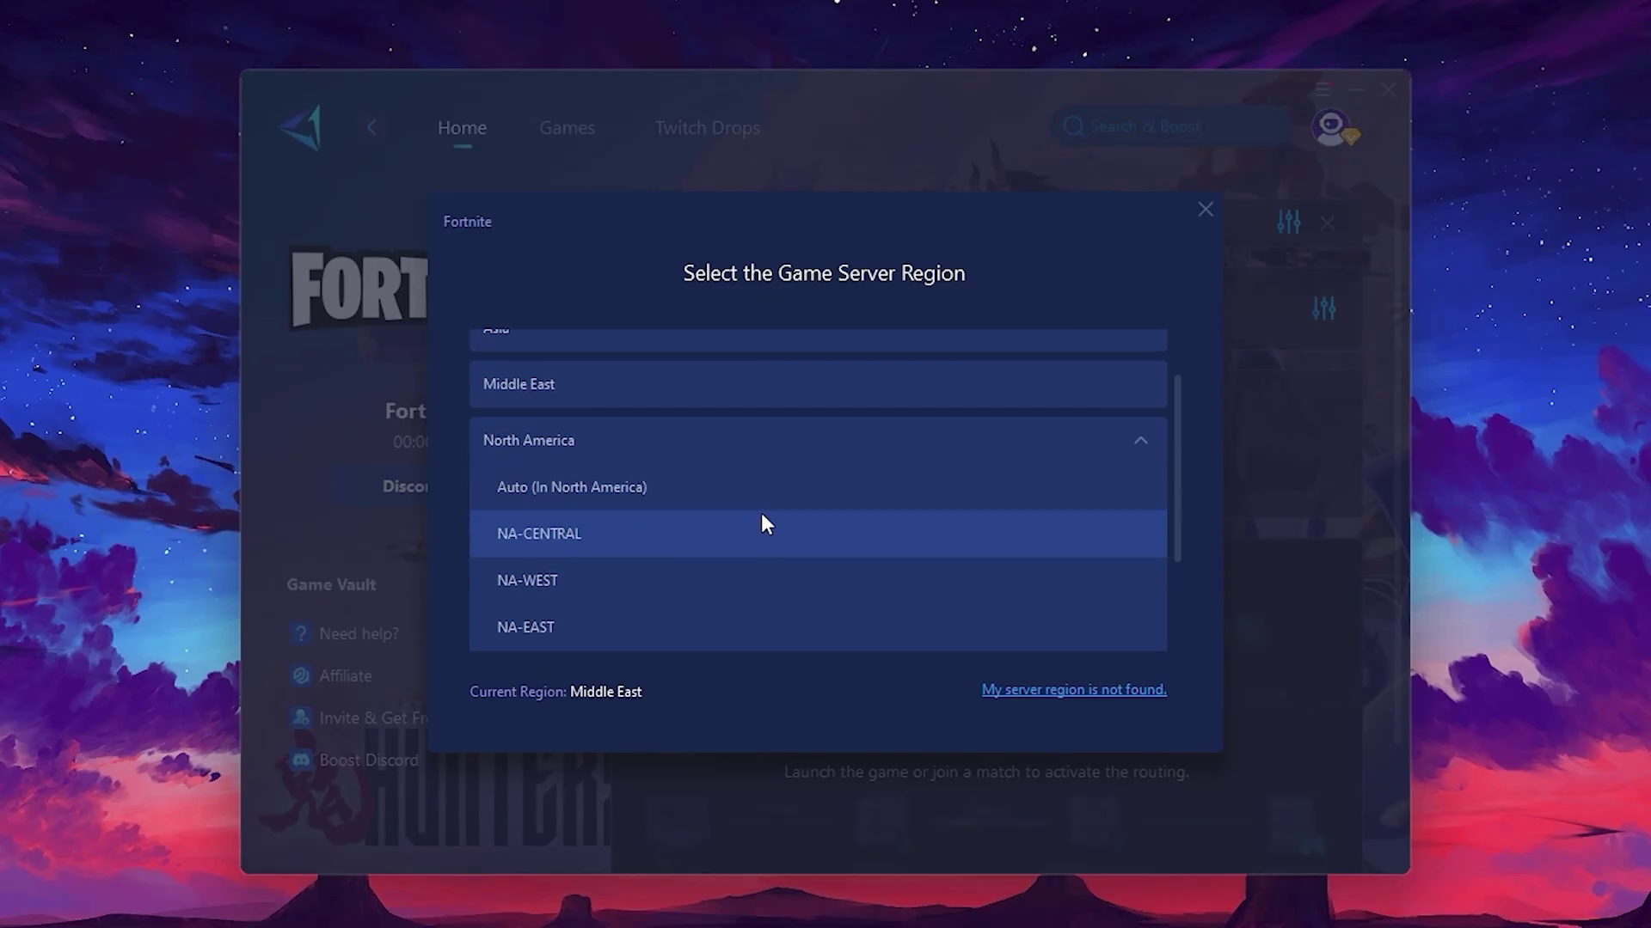
pyautogui.scroll(1, 631, 461)
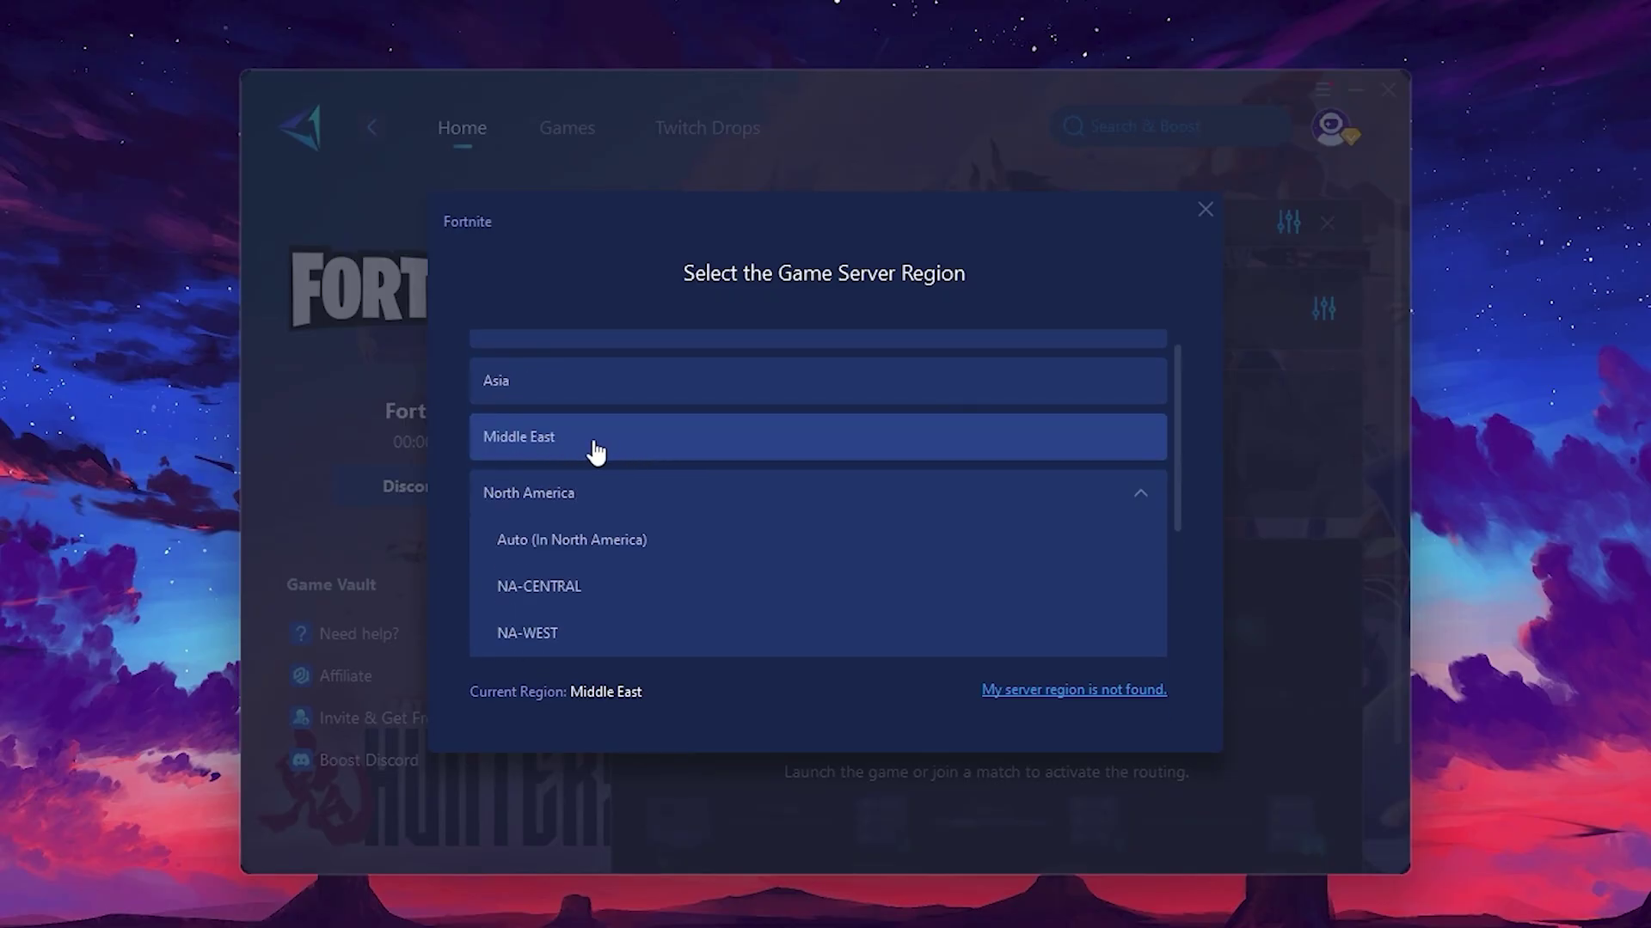
pyautogui.click(1205, 209)
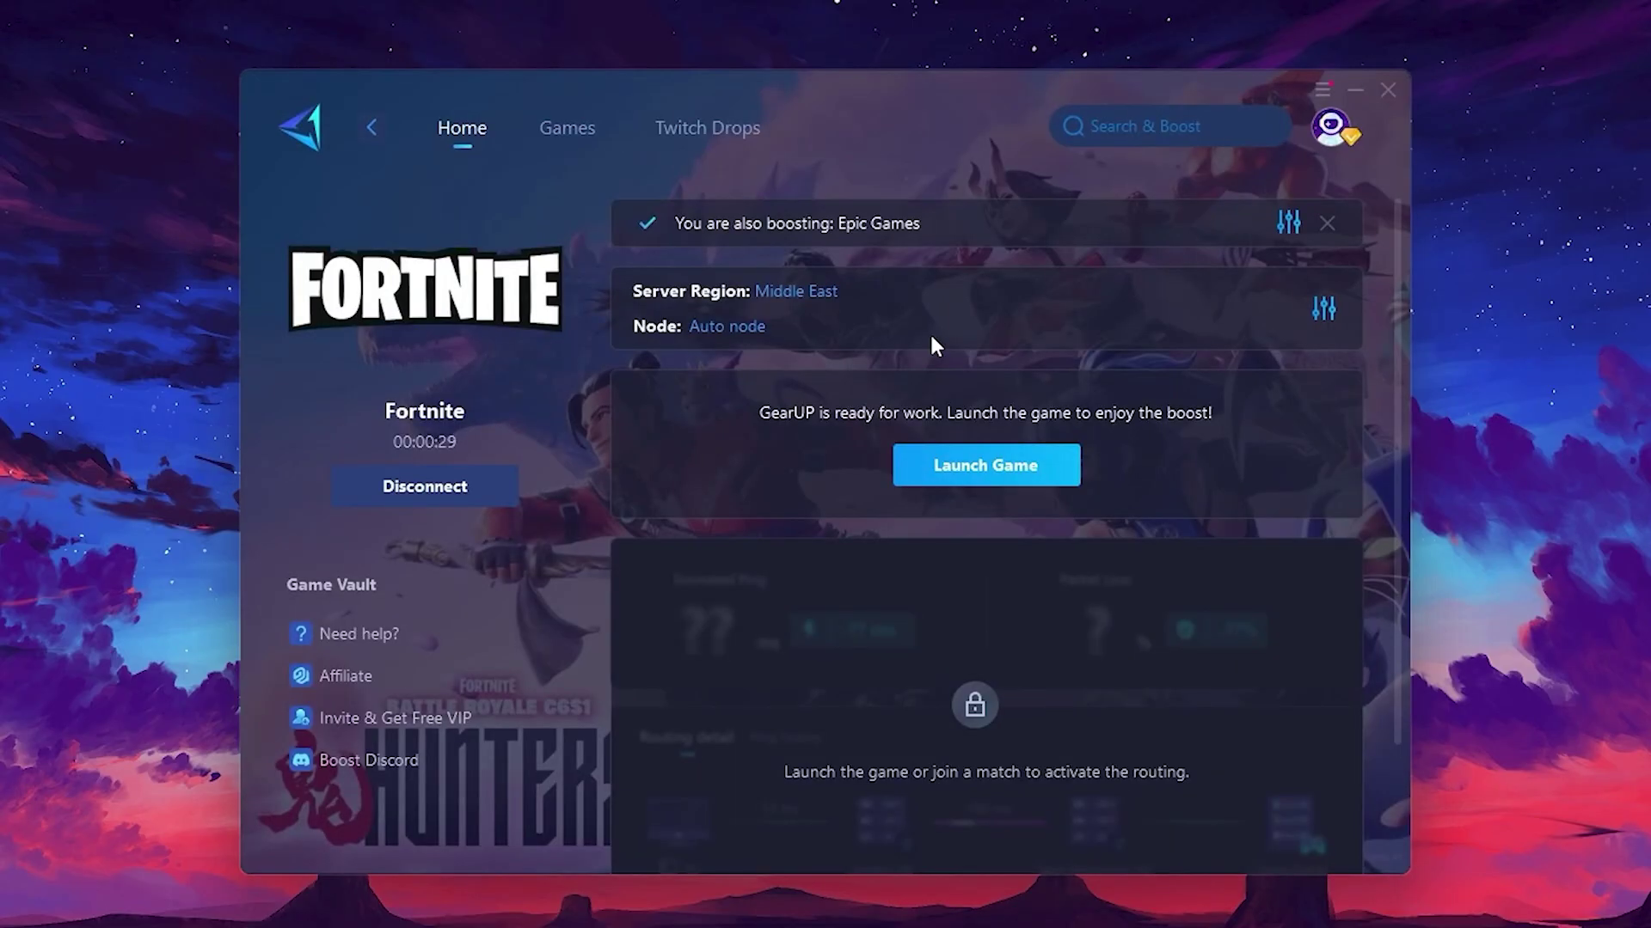
pyautogui.click(716, 332)
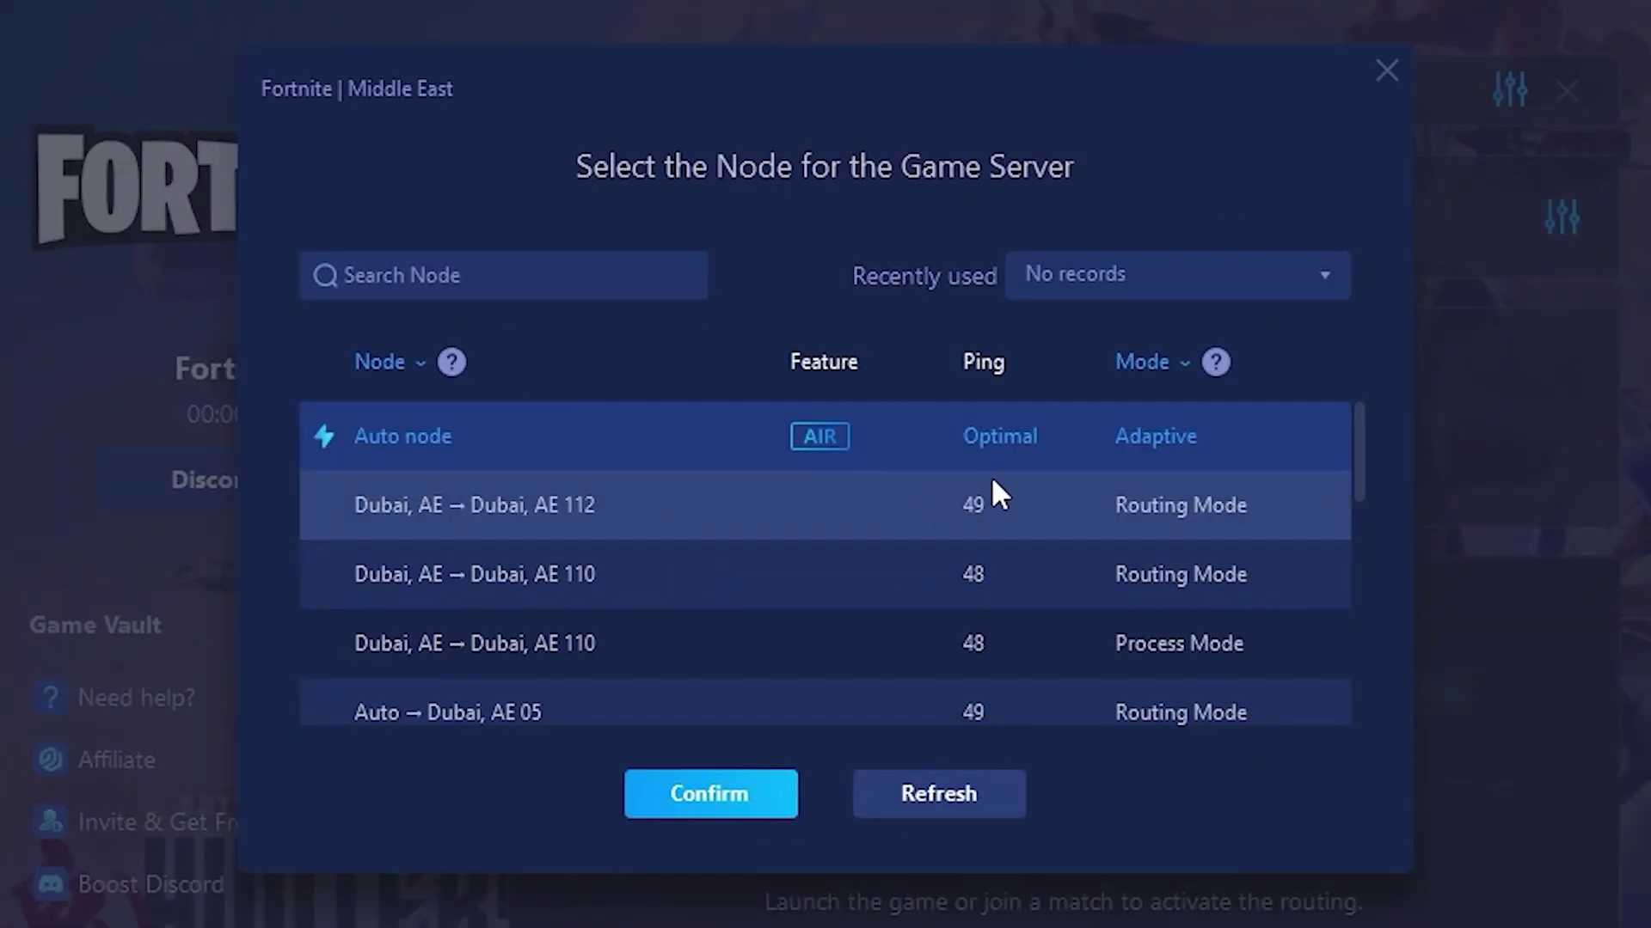
pyautogui.scroll(-2, 1074, 525)
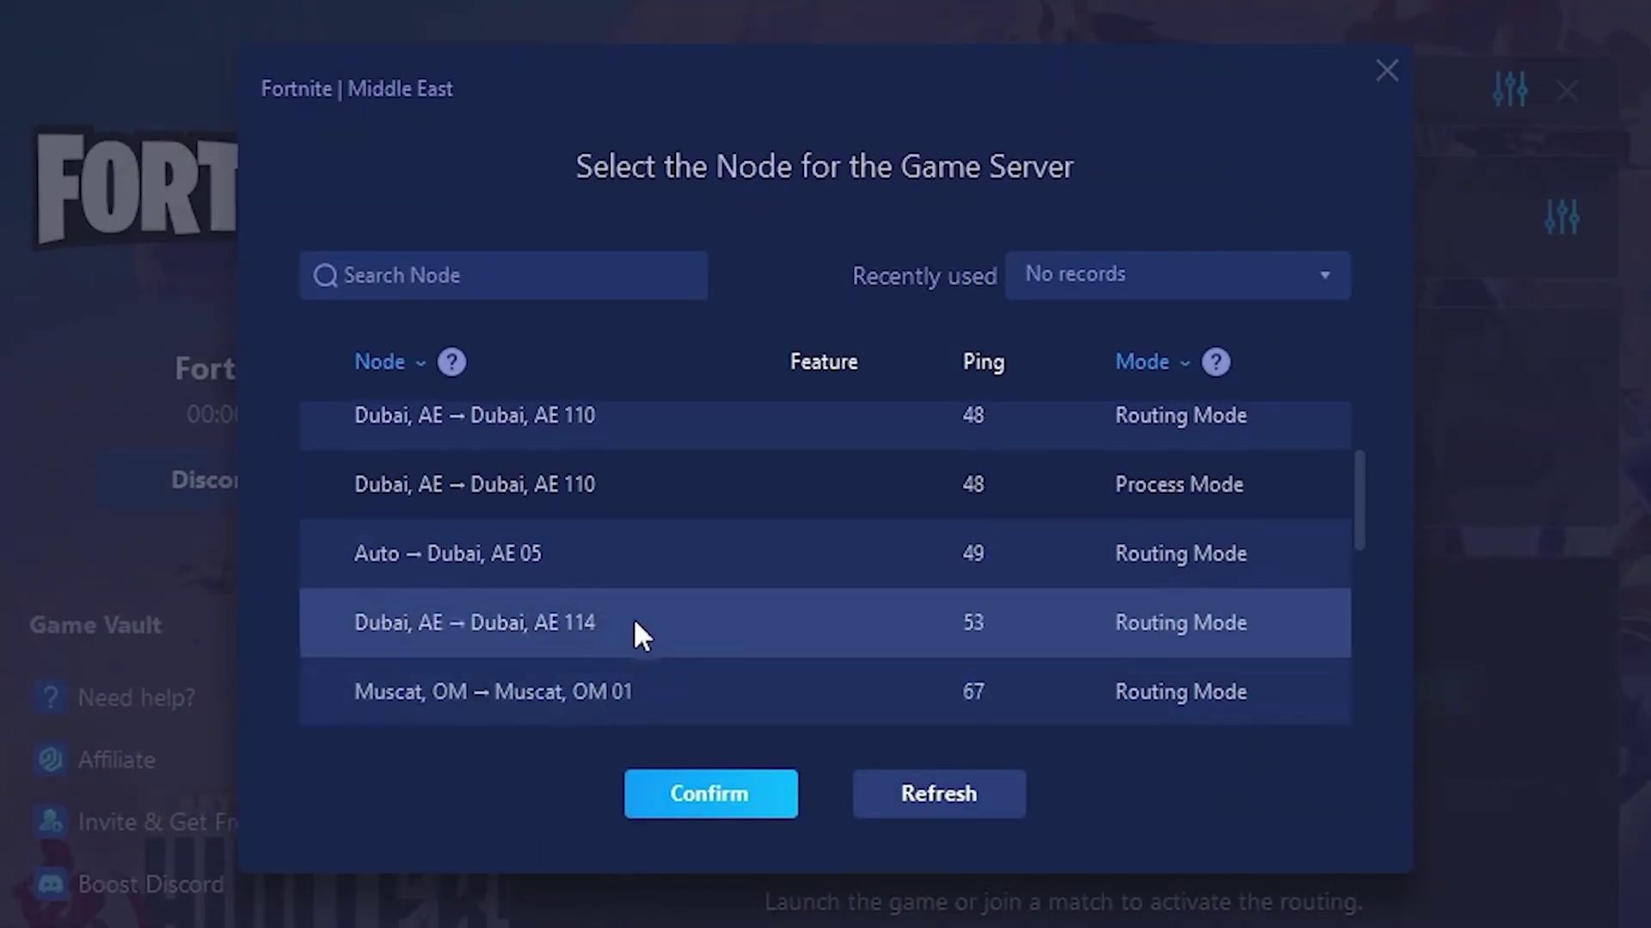
pyautogui.scroll(2, 886, 536)
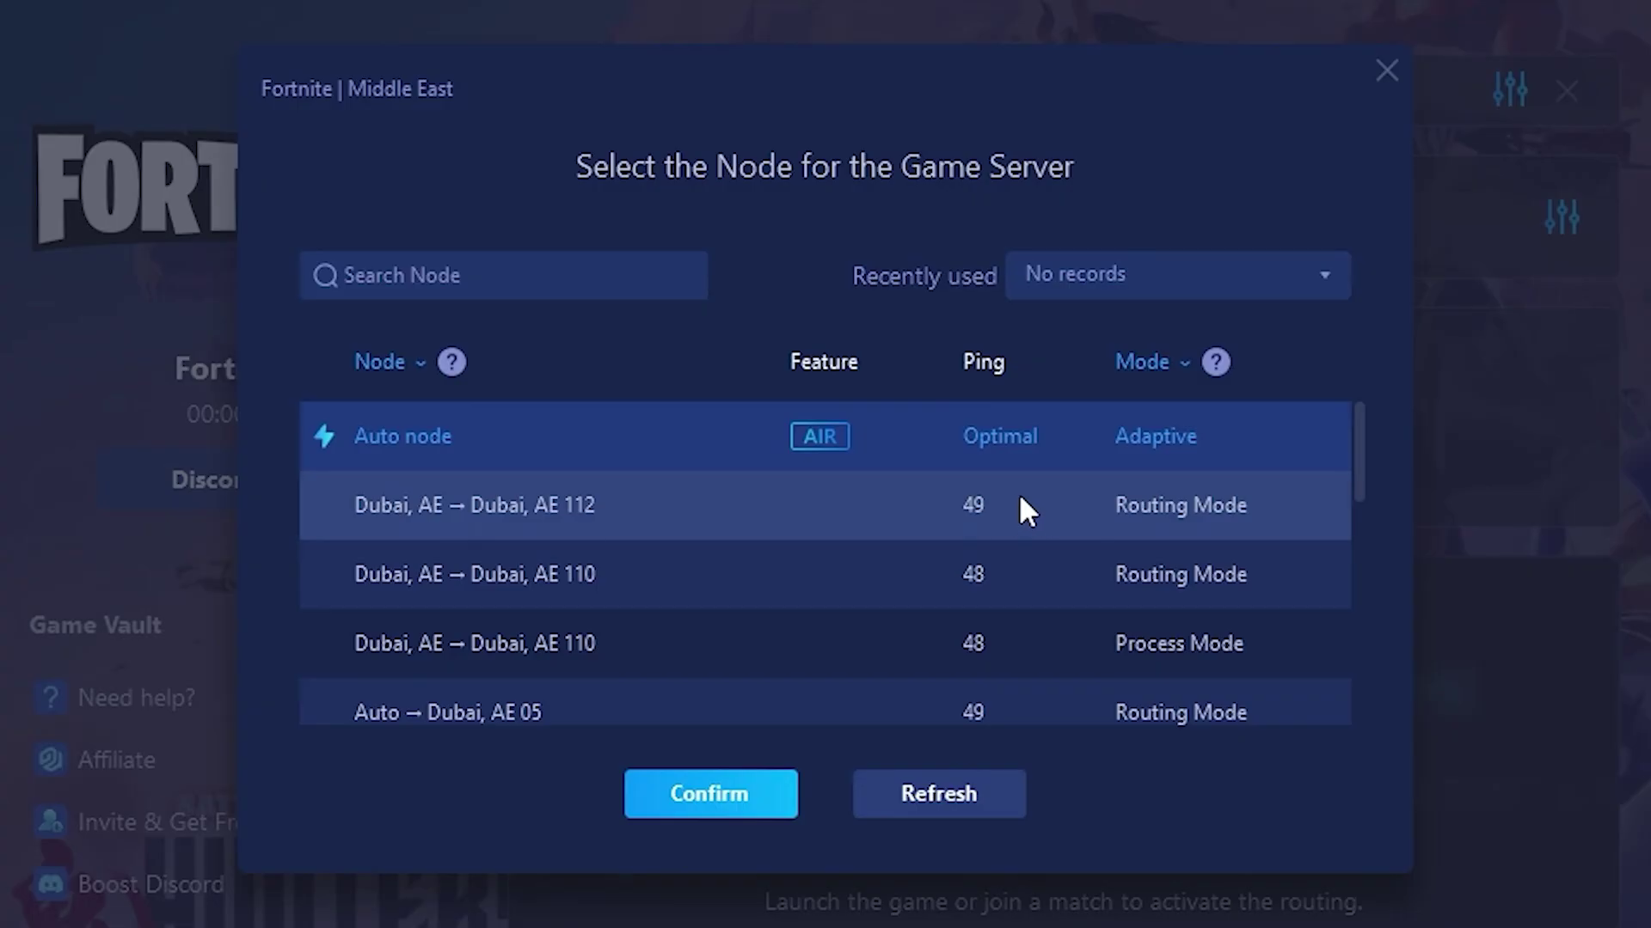
pyautogui.click(1386, 70)
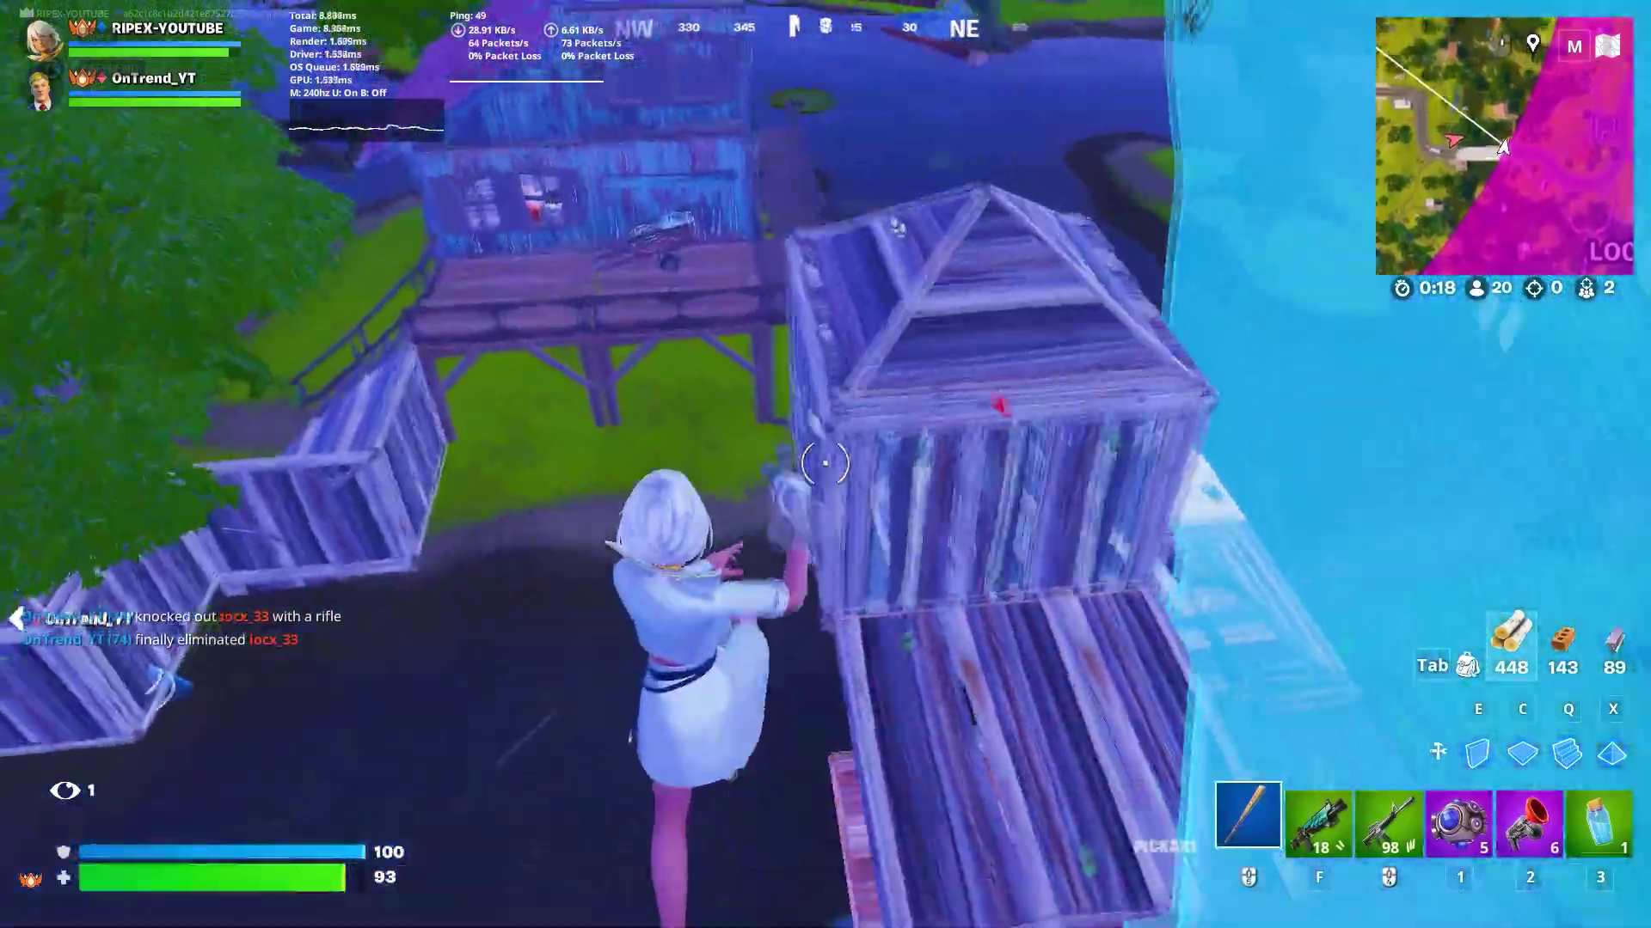
# - Build wooden walls for cover, then knock the enemy down with the assault rifle
pyautogui.press('q')
pyautogui.press('e')
pyautogui.press('c')
pyautogui.press('f')
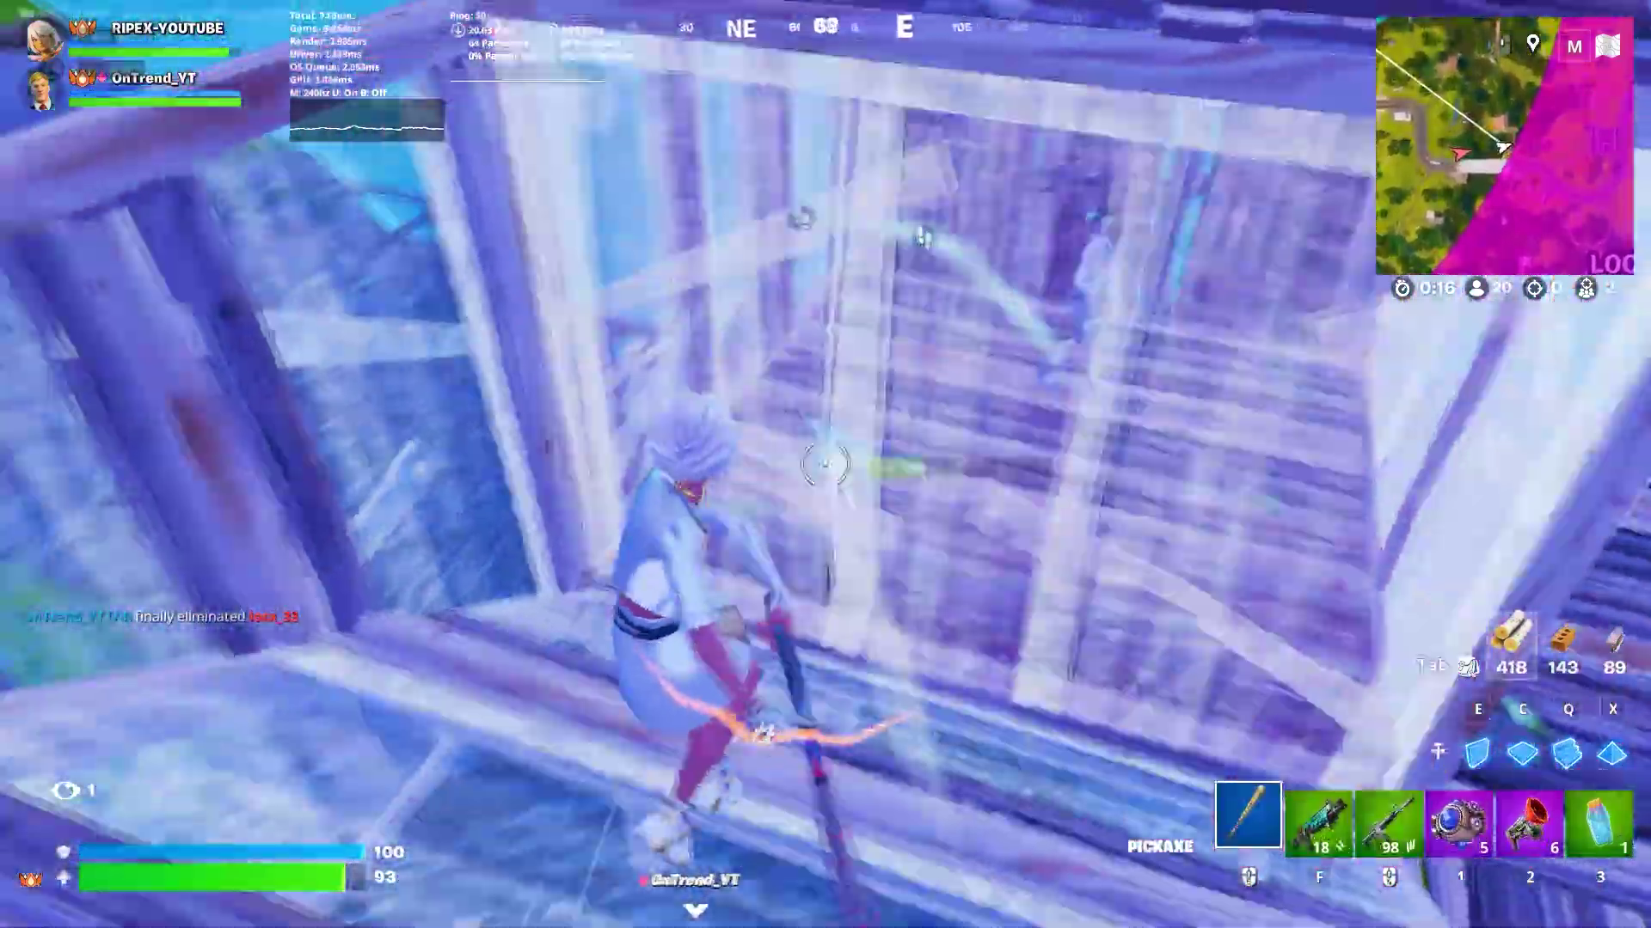
pyautogui.press('q')
pyautogui.press('f')
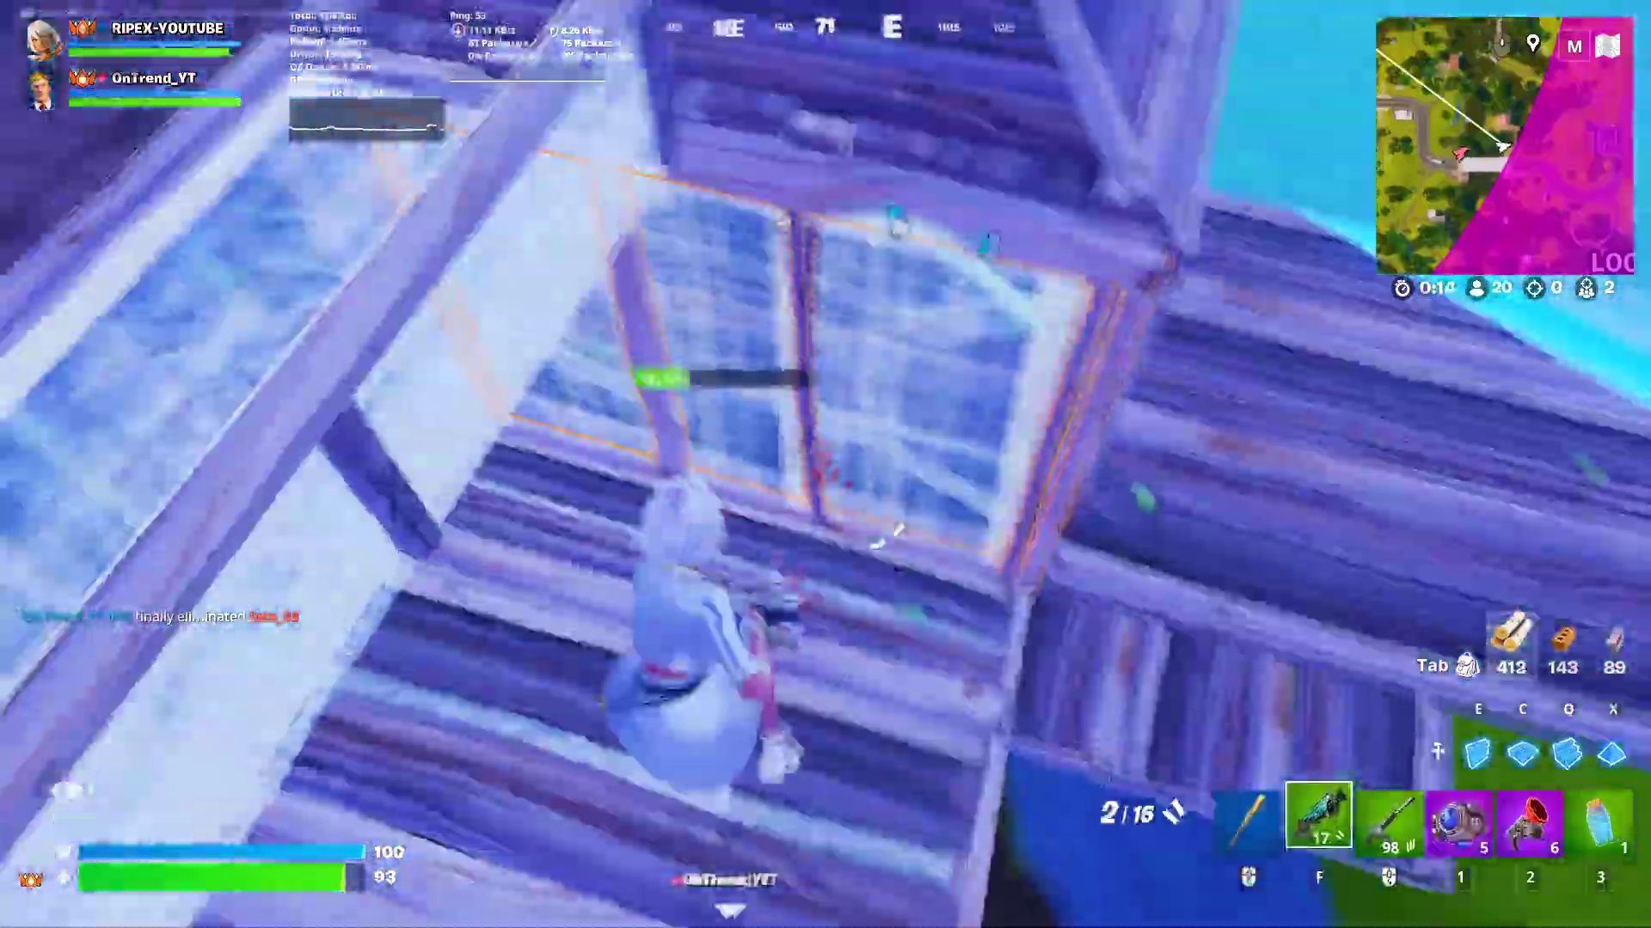
pyautogui.click(826, 465)
pyautogui.click(825, 464)
pyautogui.click(825, 464)
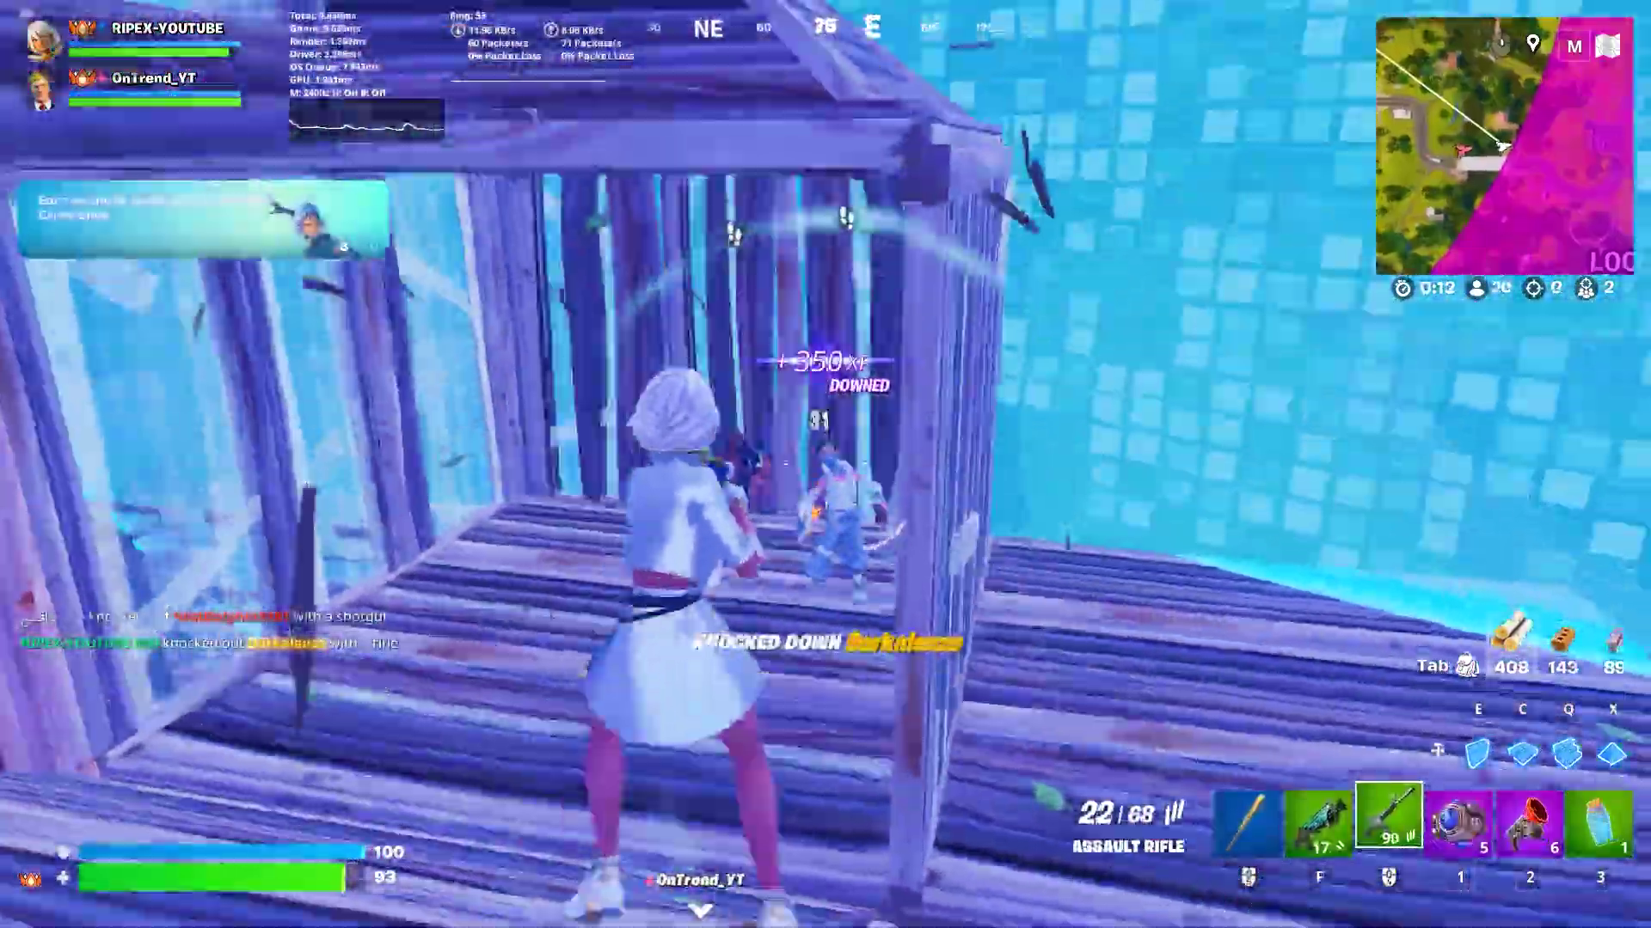
# - Wall up around the fight and eliminate the downed enemy with the assault rifle
pyautogui.press('f')
pyautogui.press('q')
pyautogui.press('e')
pyautogui.press('f')
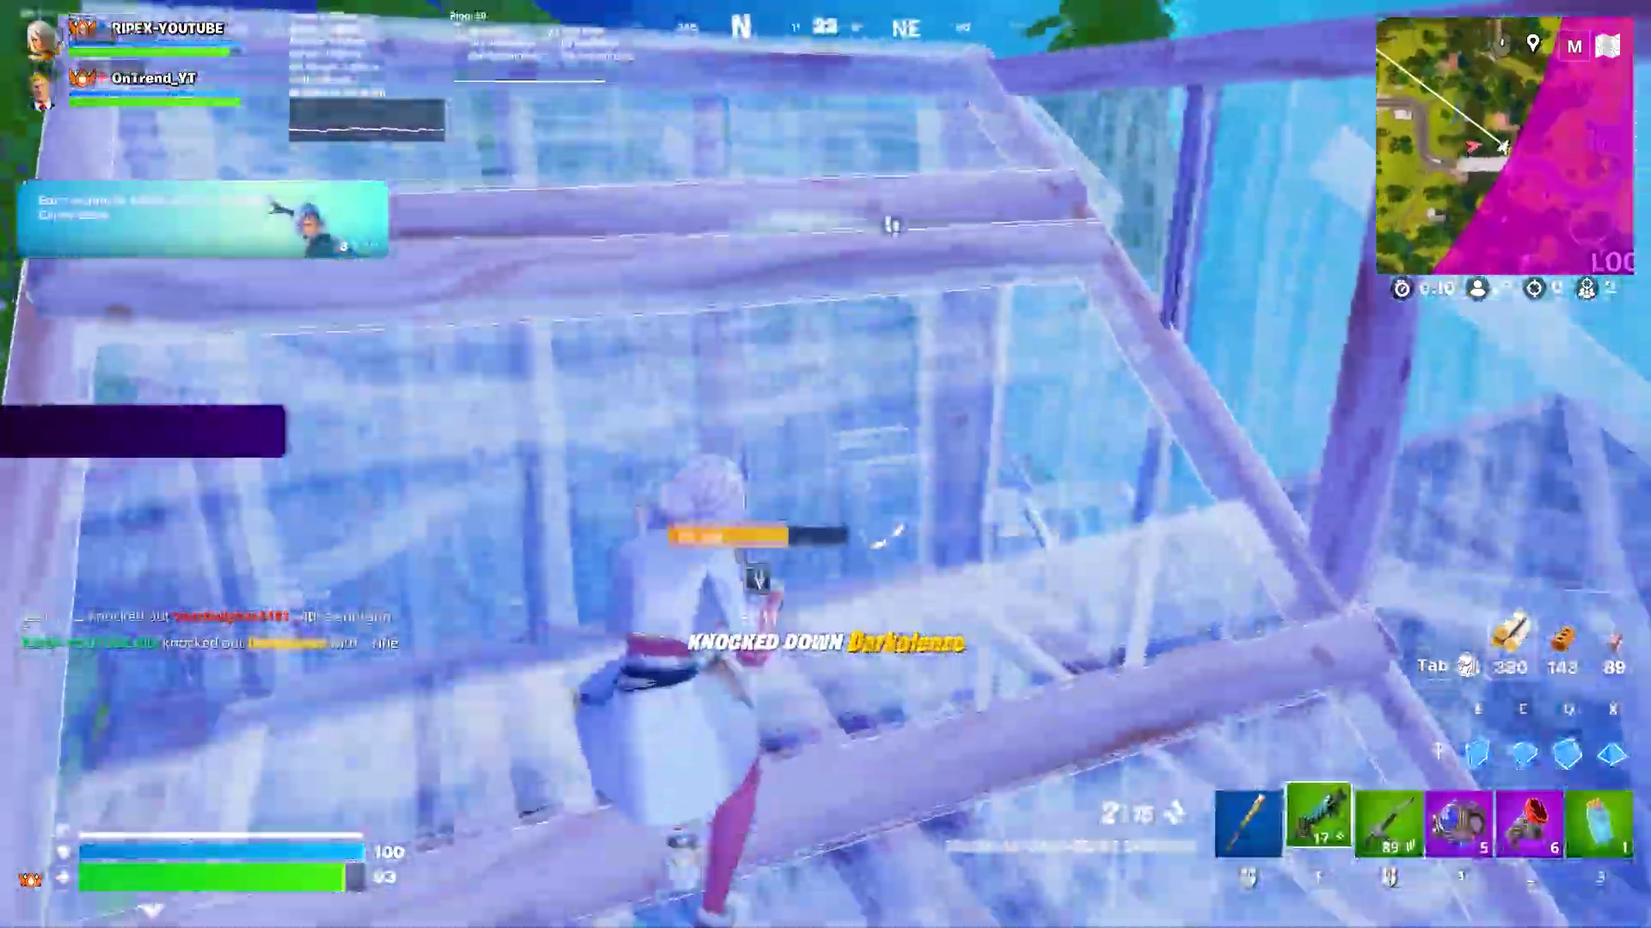
pyautogui.press('q')
pyautogui.click(825, 465)
pyautogui.click(826, 464)
pyautogui.click(825, 465)
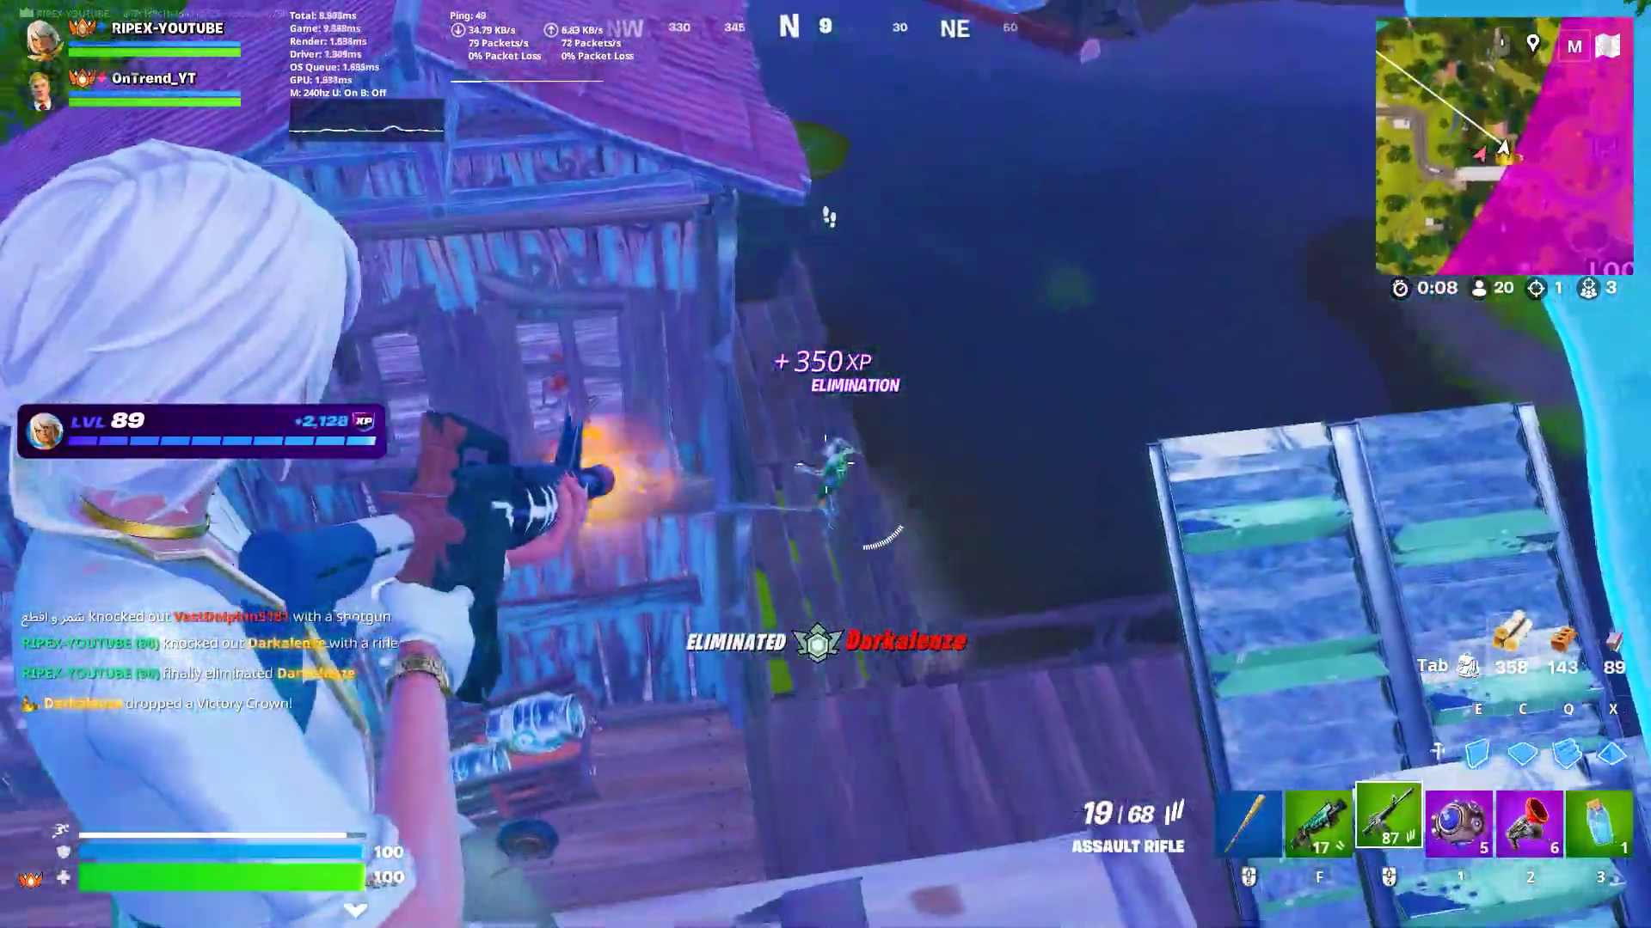
pyautogui.click(826, 464)
pyautogui.press('f')
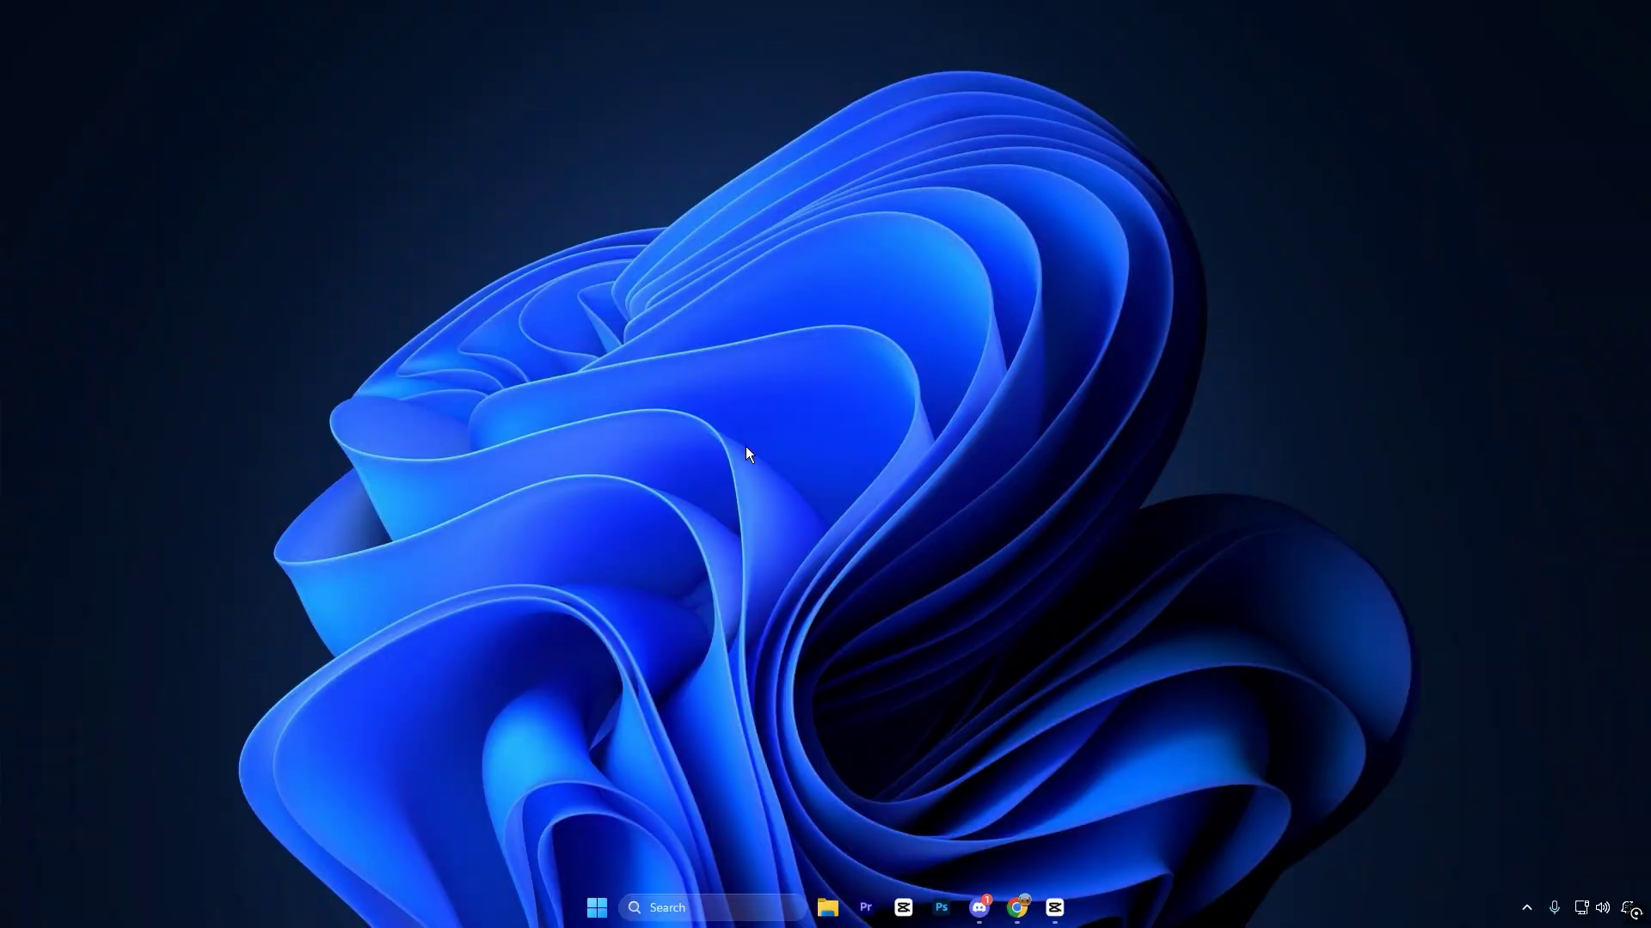
# - Search Windows for 'deli' and open Delivery Optimization settings
pyautogui.click(704, 906)
pyautogui.write('deli')
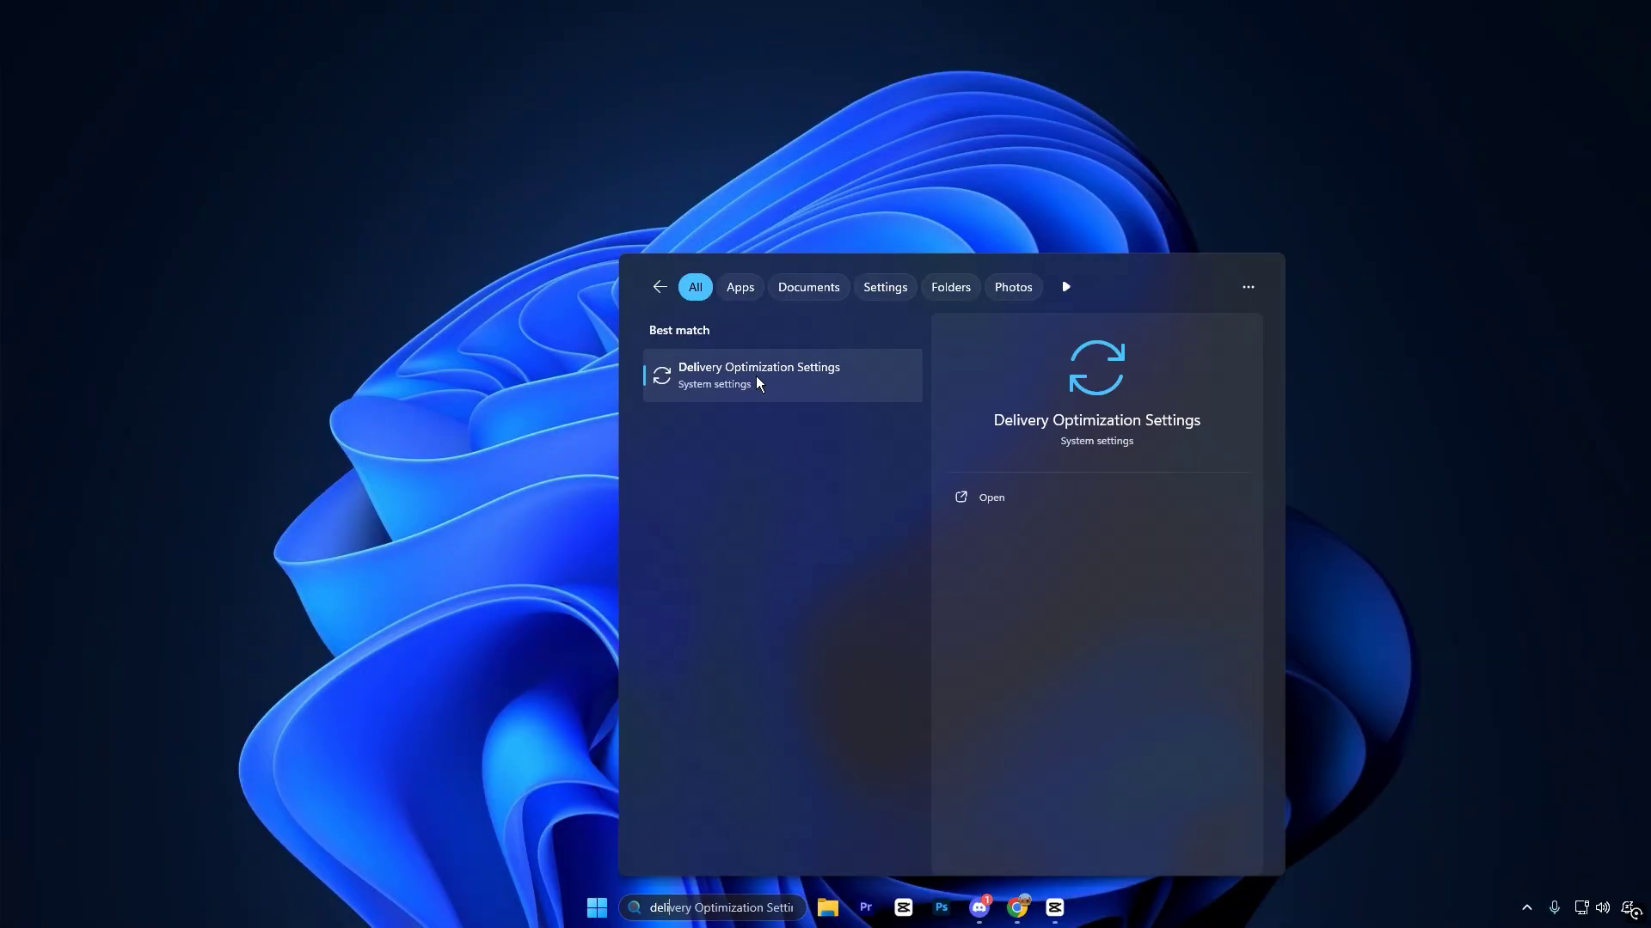
pyautogui.click(741, 394)
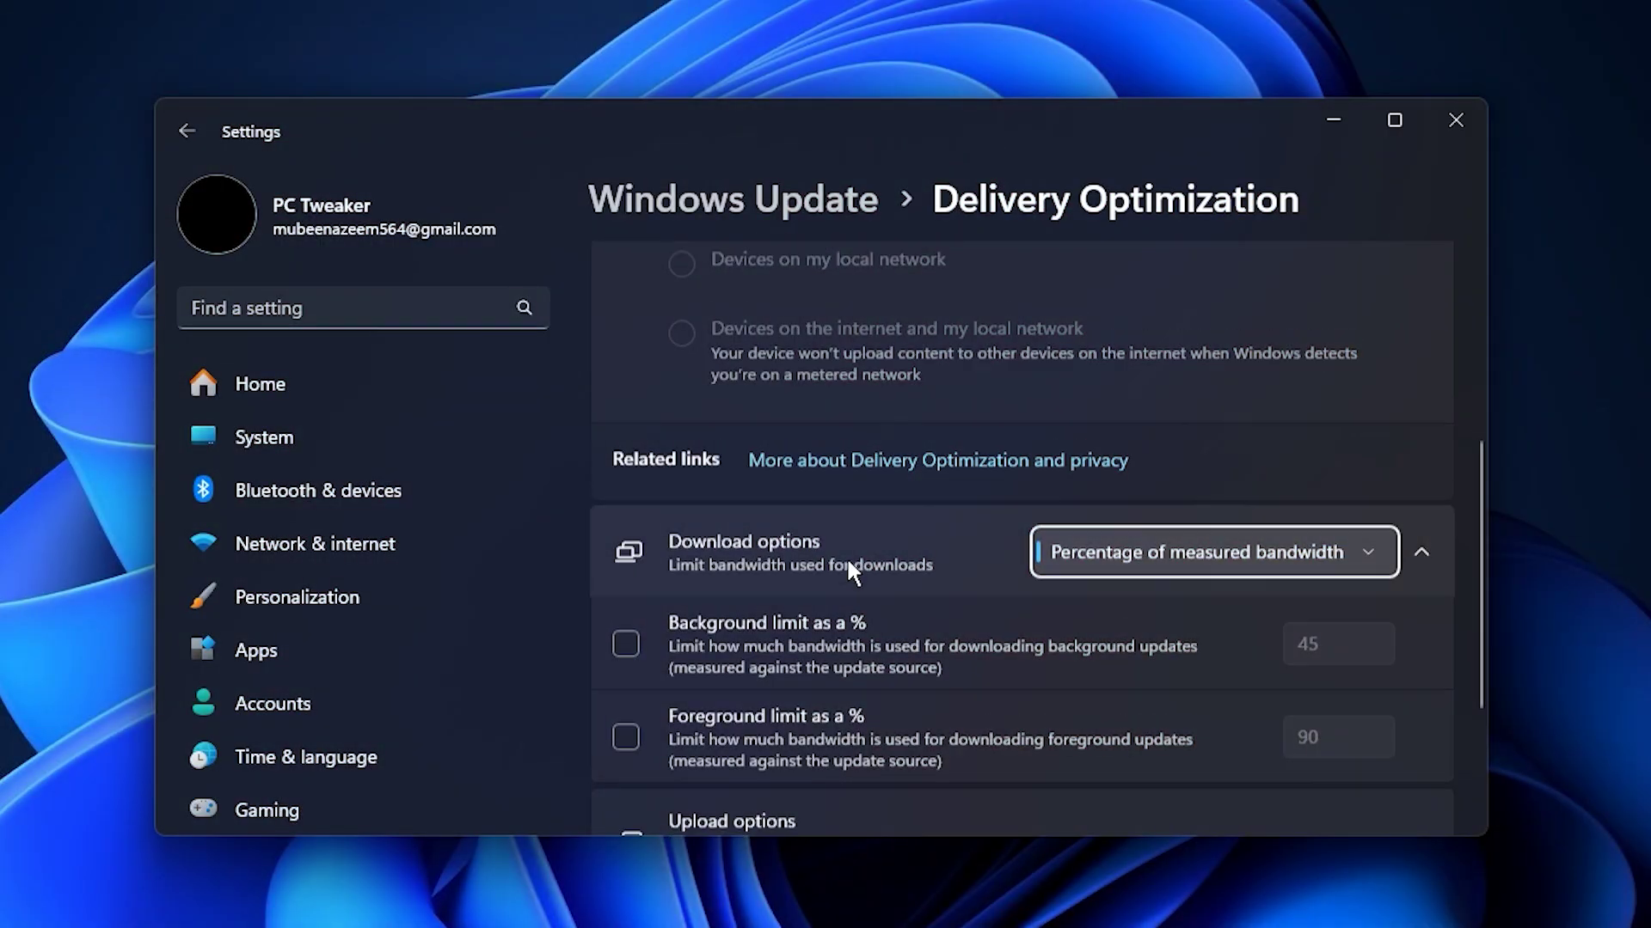
pyautogui.scroll(4, 846, 556)
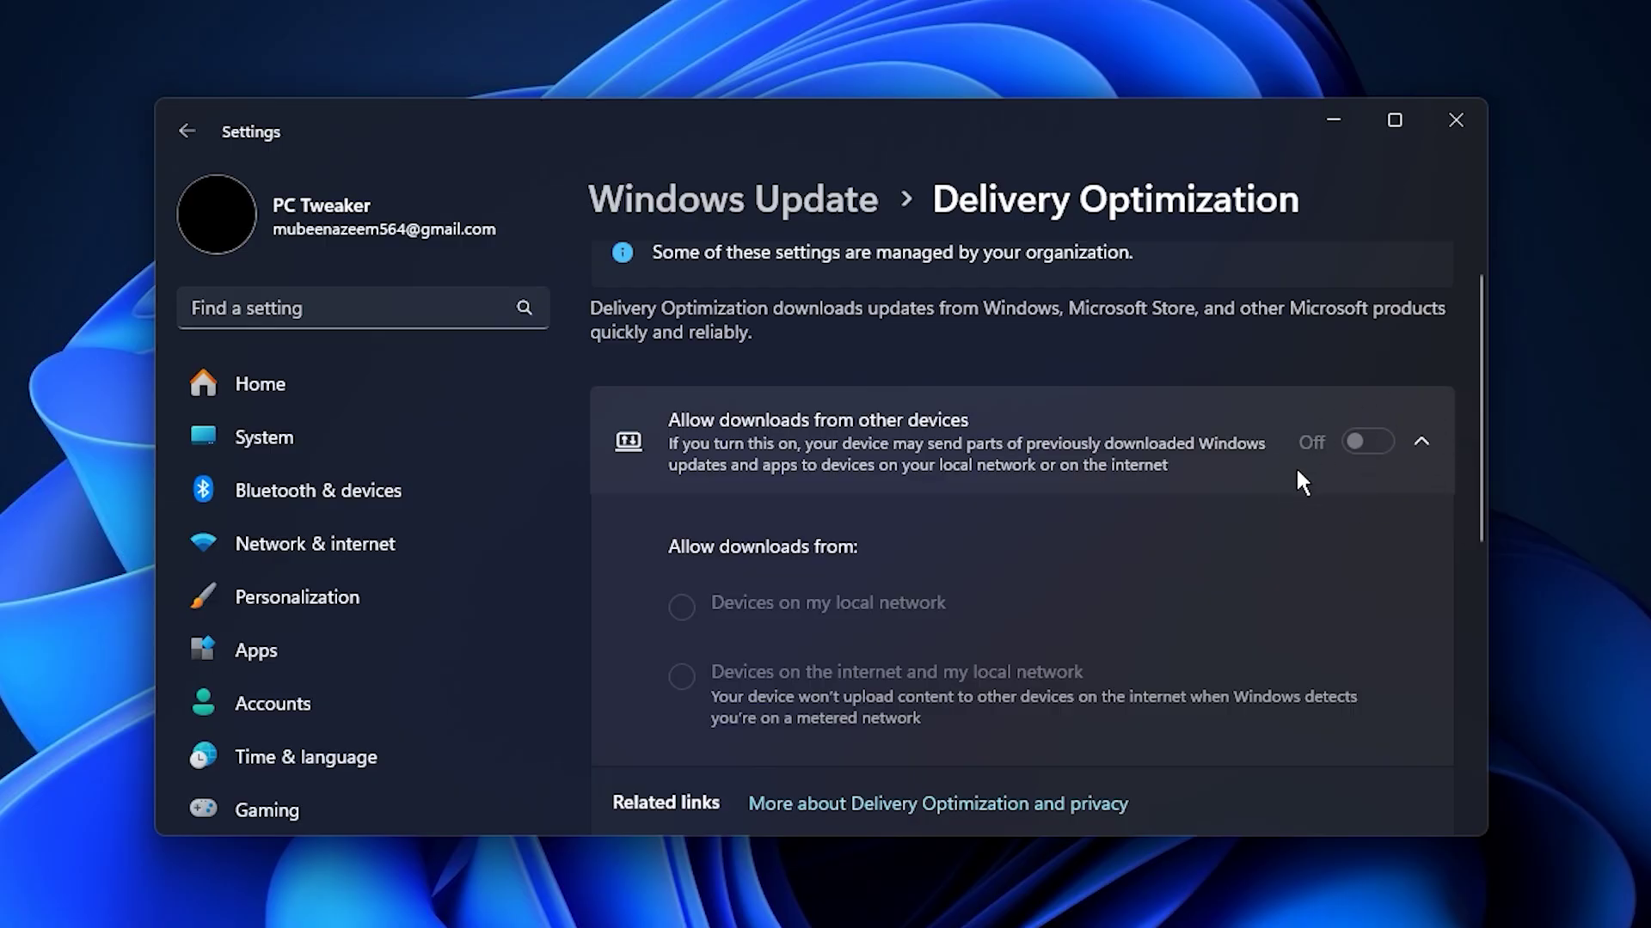
pyautogui.scroll(-2, 1300, 473)
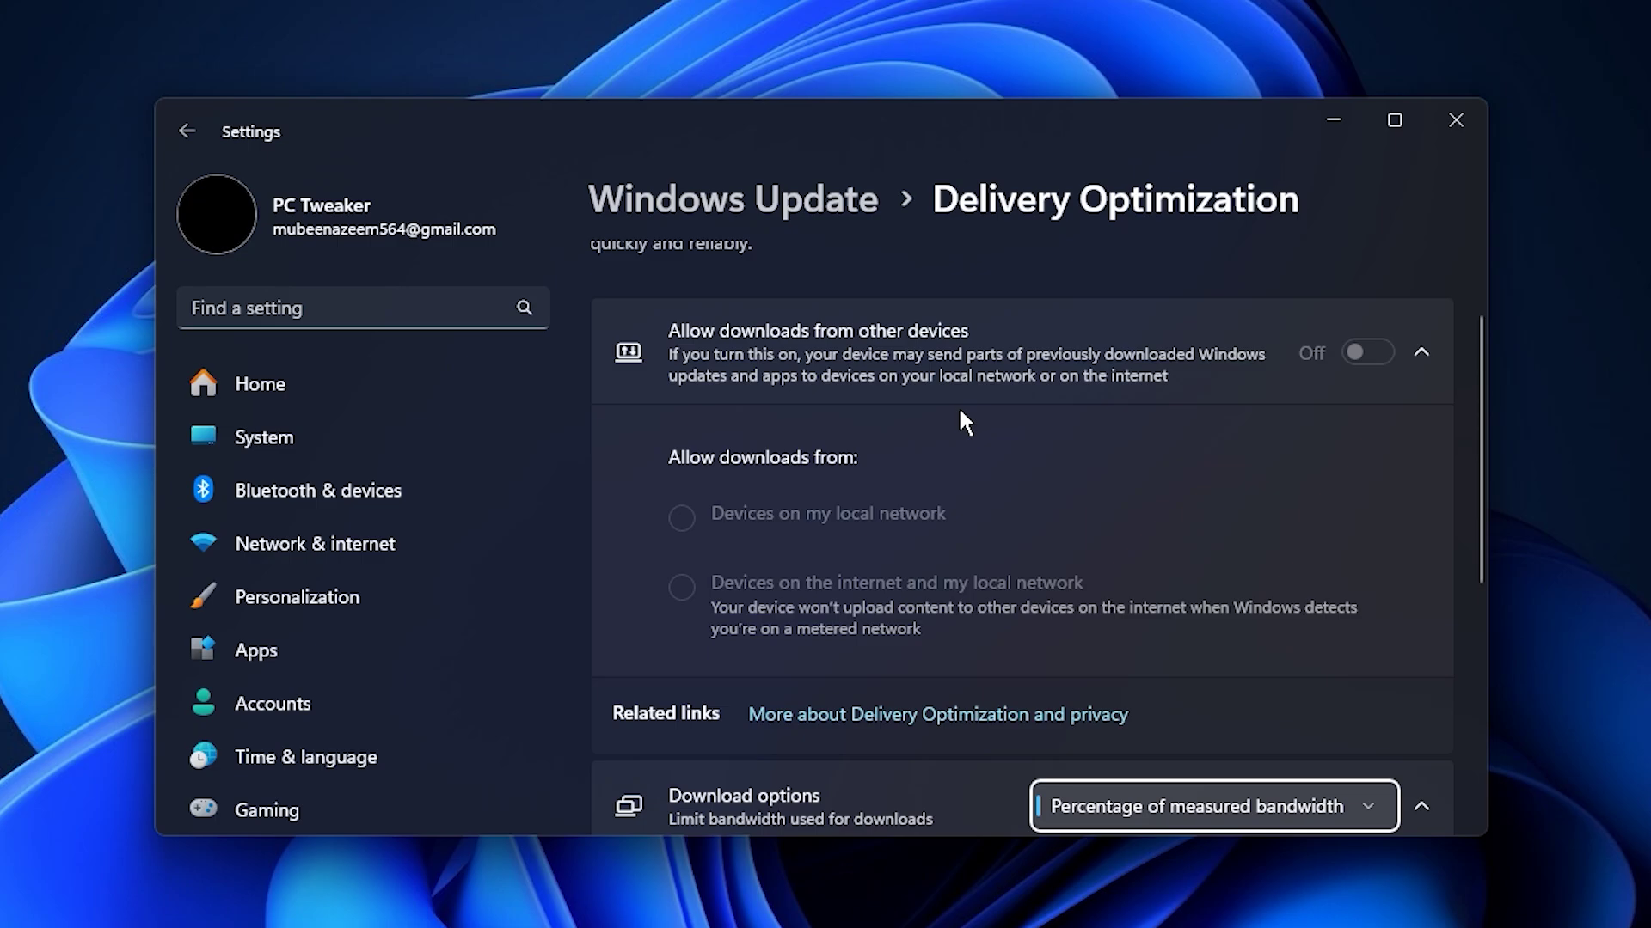
pyautogui.scroll(-3, 960, 411)
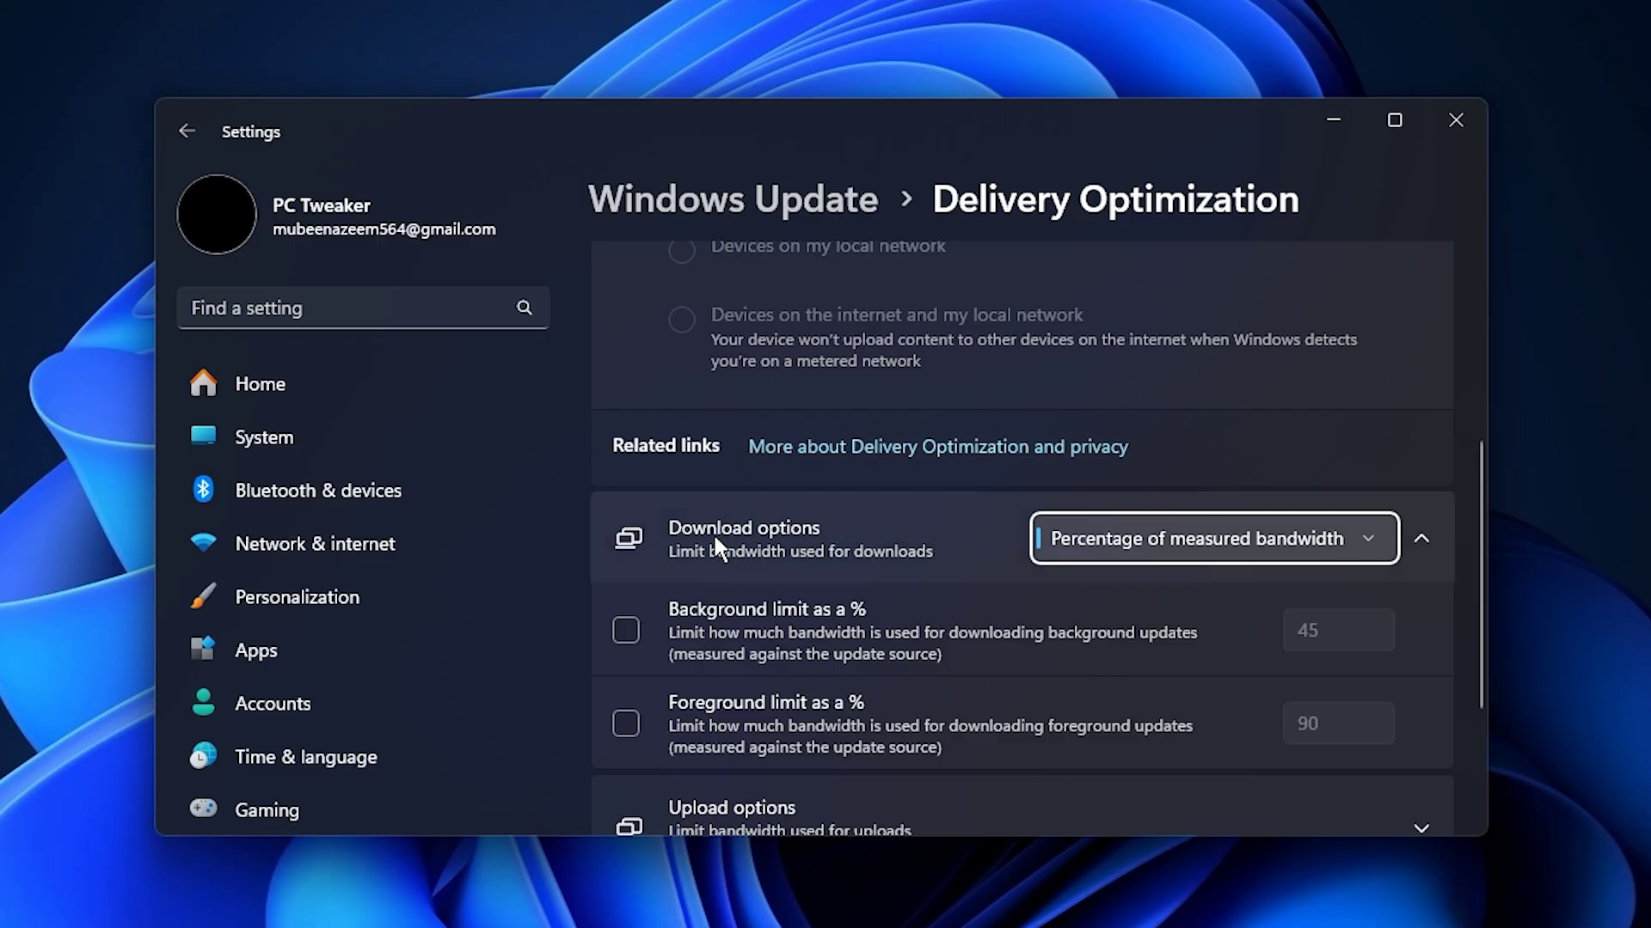
# - Enable the background download limit and lower it from 45% to 10% of measured bandwidth
pyautogui.click(627, 632)
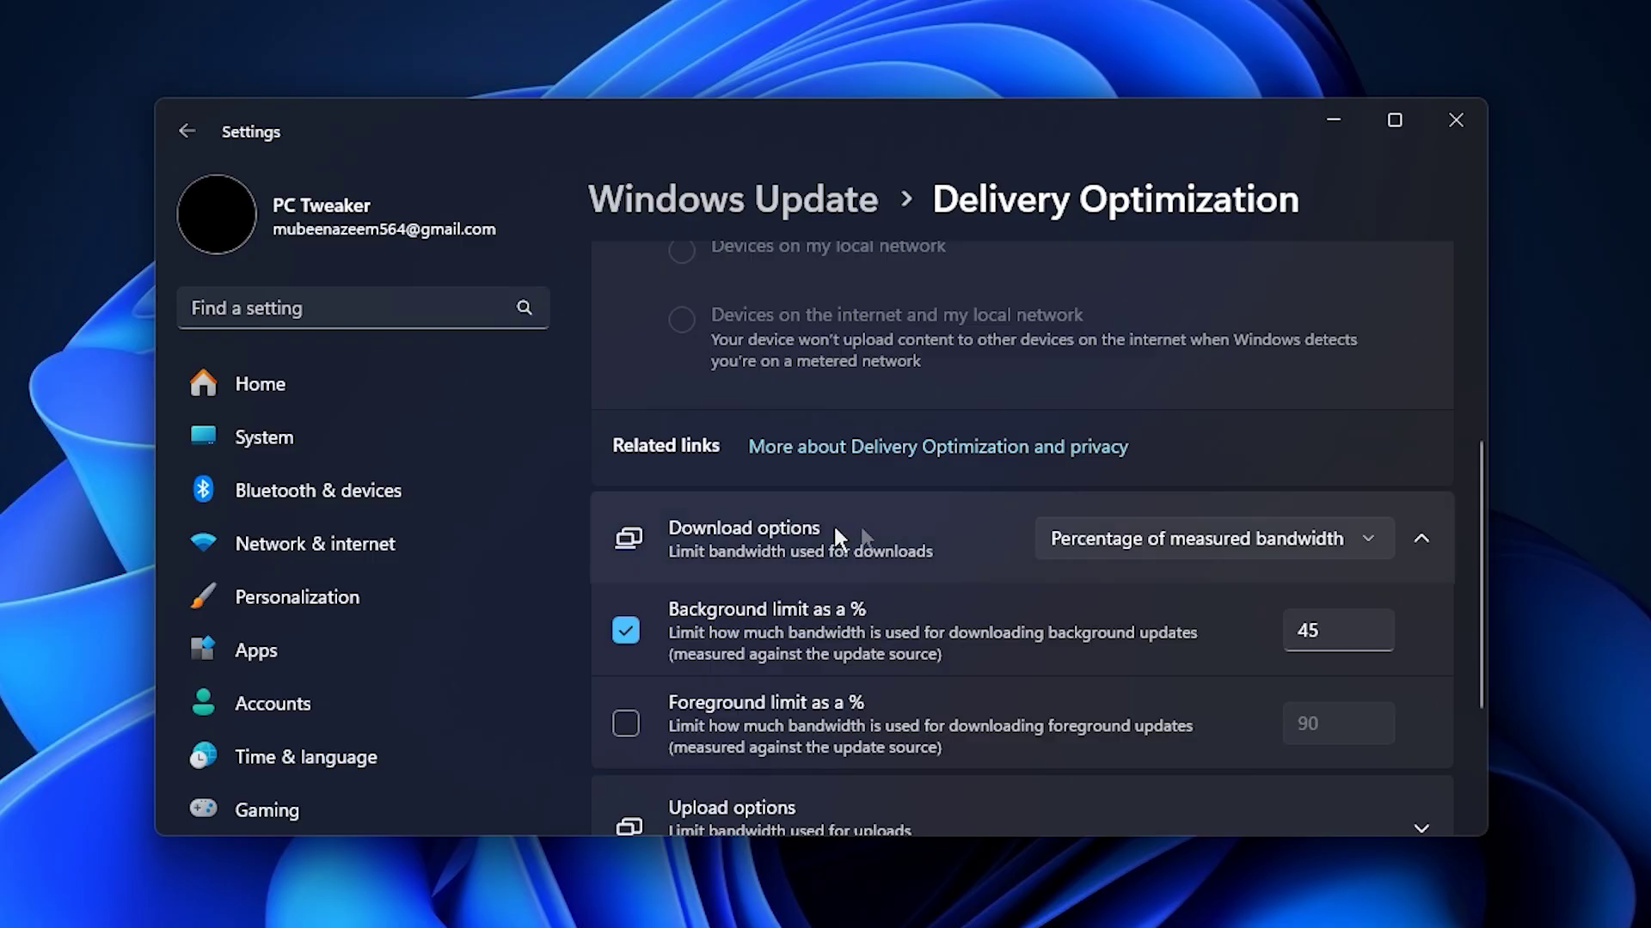
pyautogui.click(1366, 637)
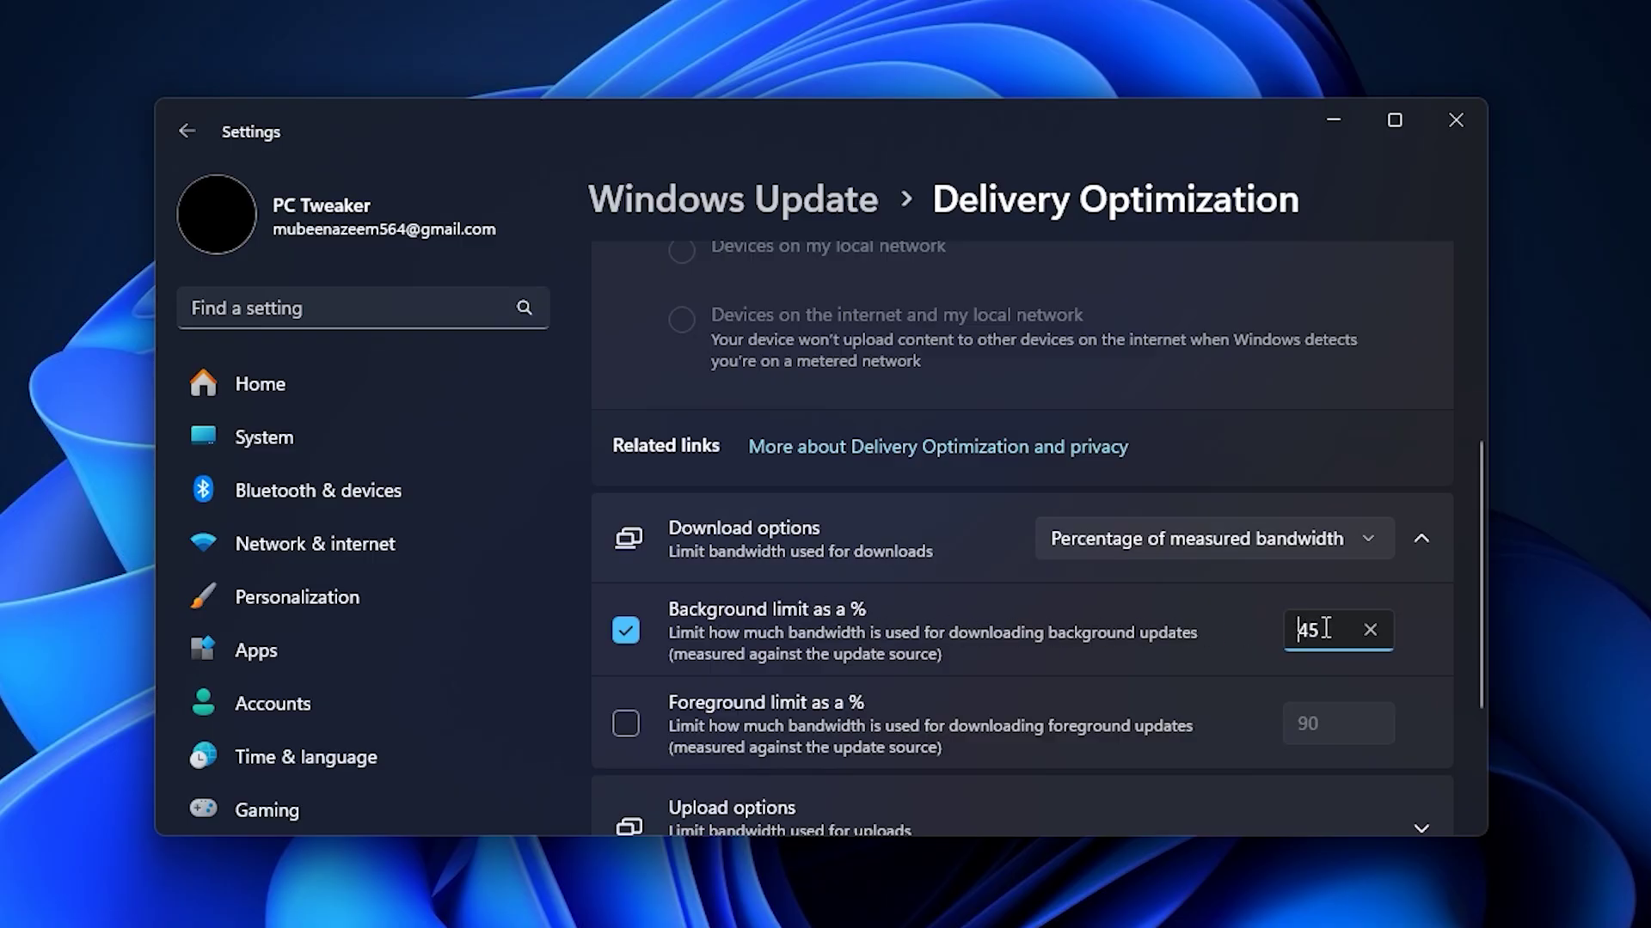
pyautogui.doubleClick(1295, 629)
pyautogui.write('10')
pyautogui.scroll(-3, 1142, 649)
# - Limit uploads as a percentage of measured bandwidth and set the upload limit to its minimum, 5
pyautogui.click(1191, 612)
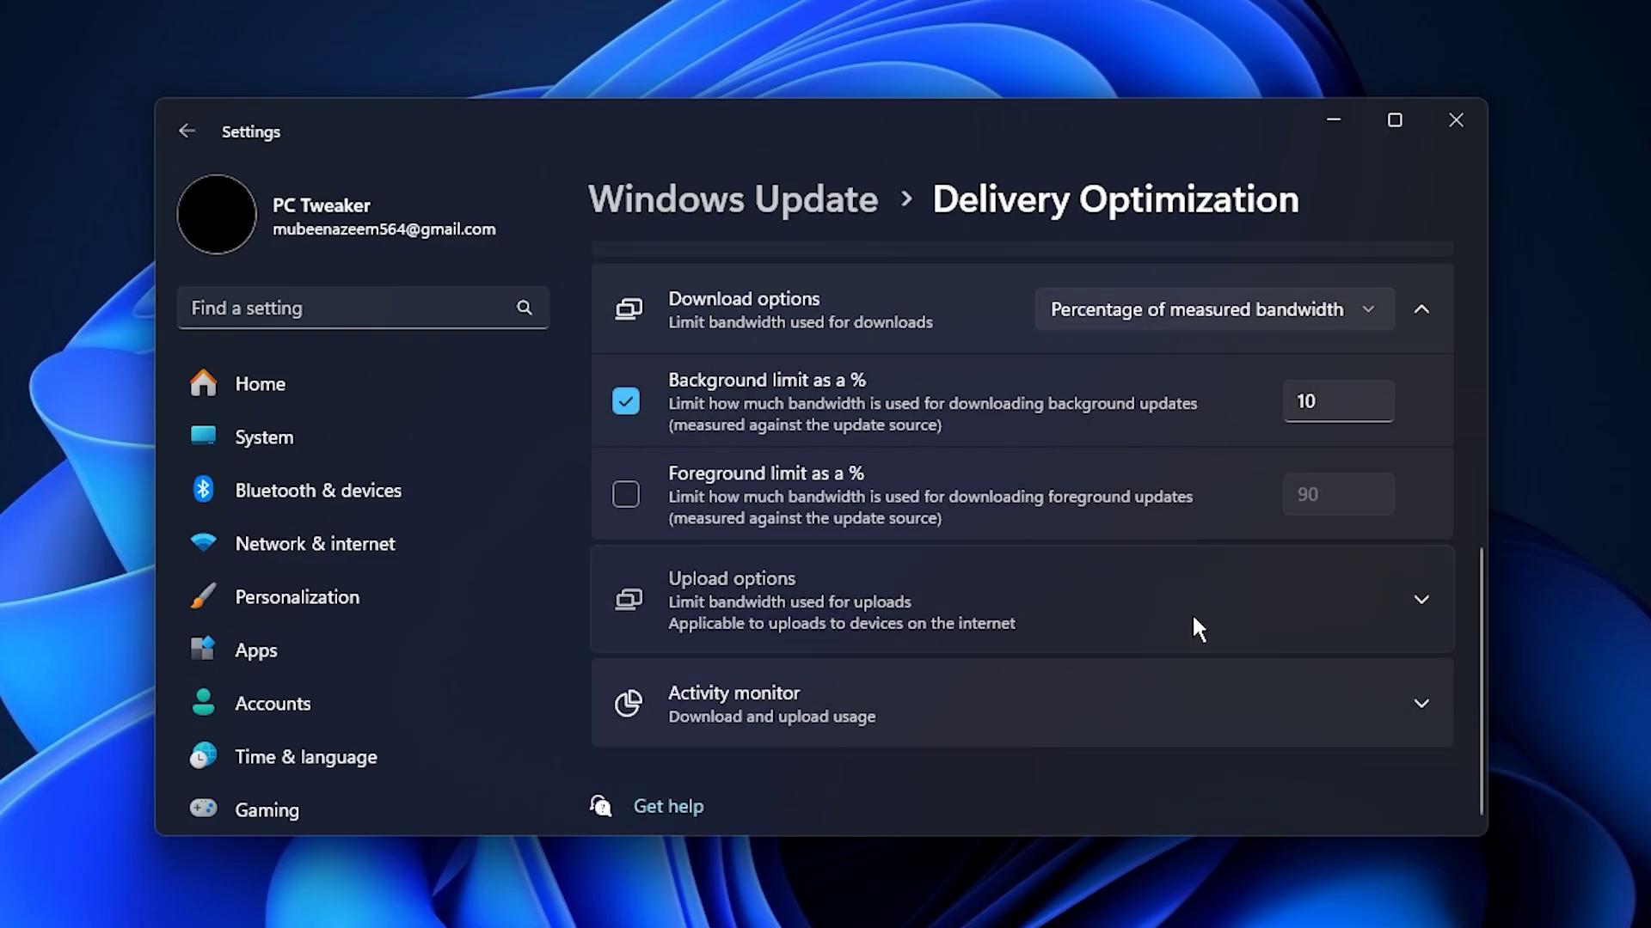
pyautogui.click(1371, 692)
pyautogui.scroll(-3, 1260, 693)
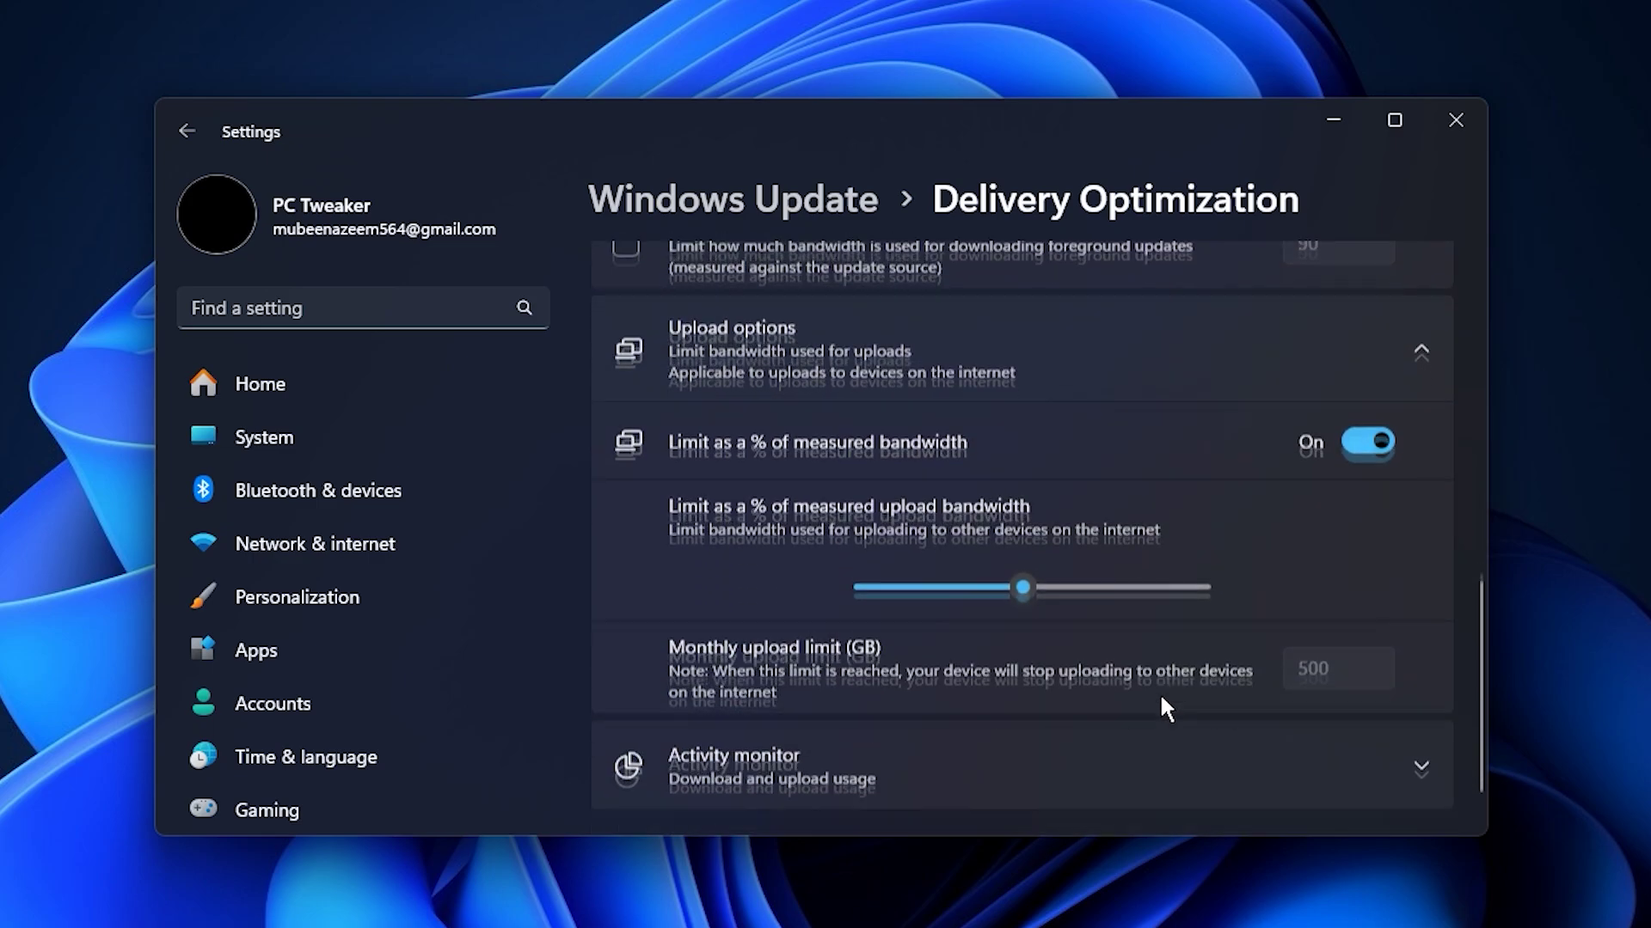
pyautogui.moveTo(1029, 573); pyautogui.dragTo(852, 576)
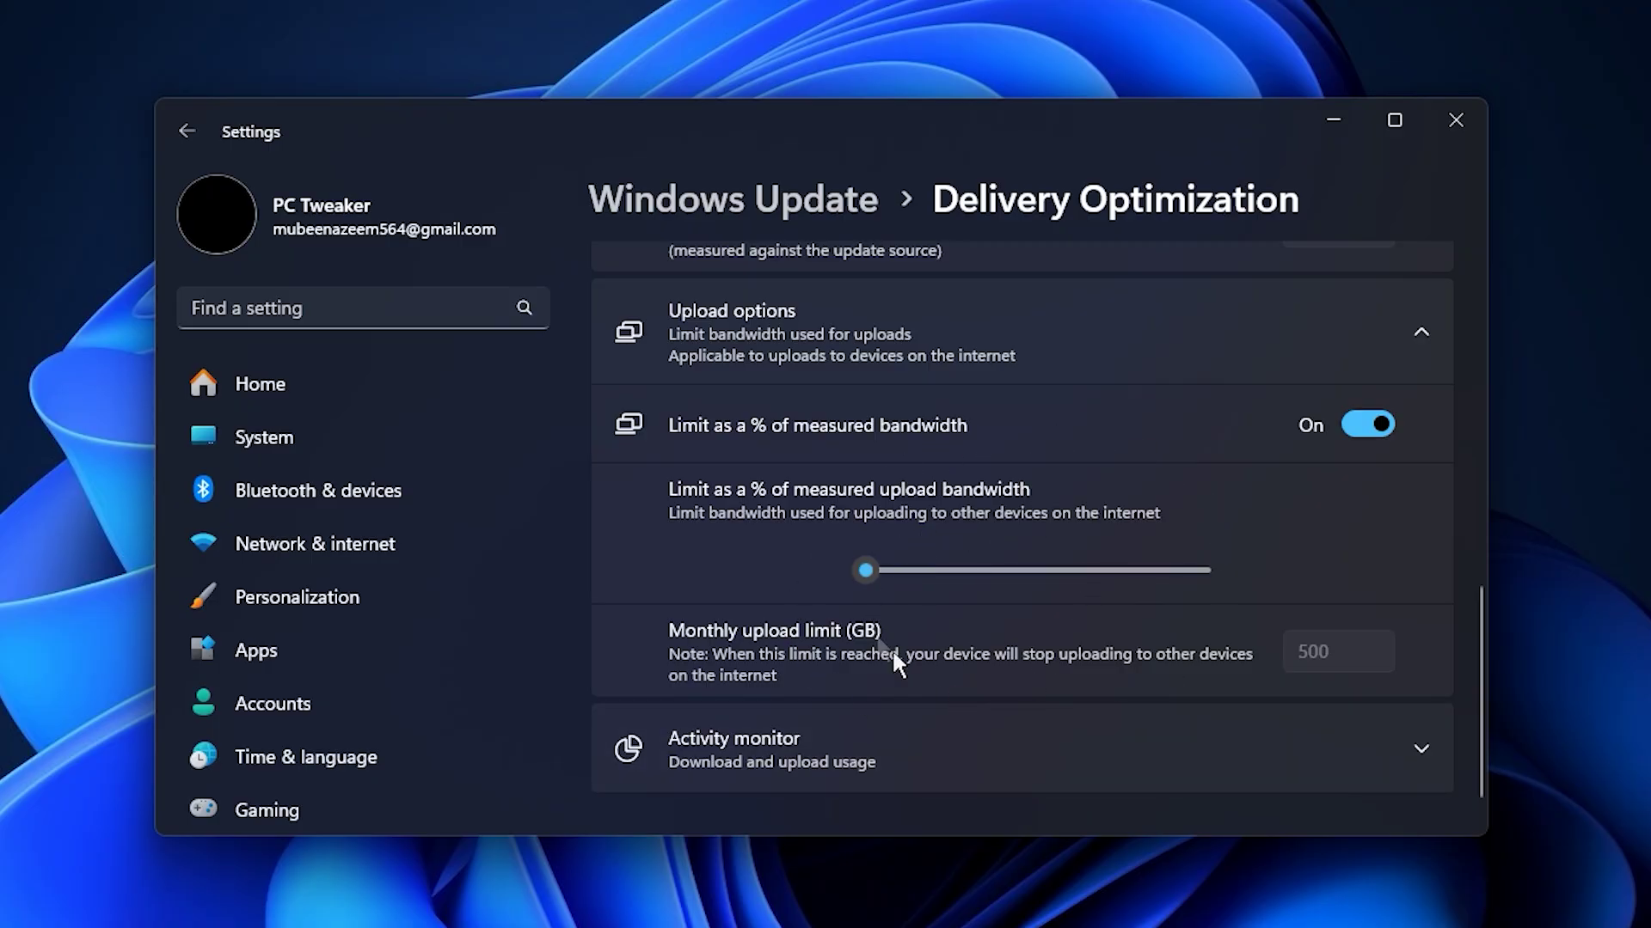
pyautogui.scroll(5, 964, 656)
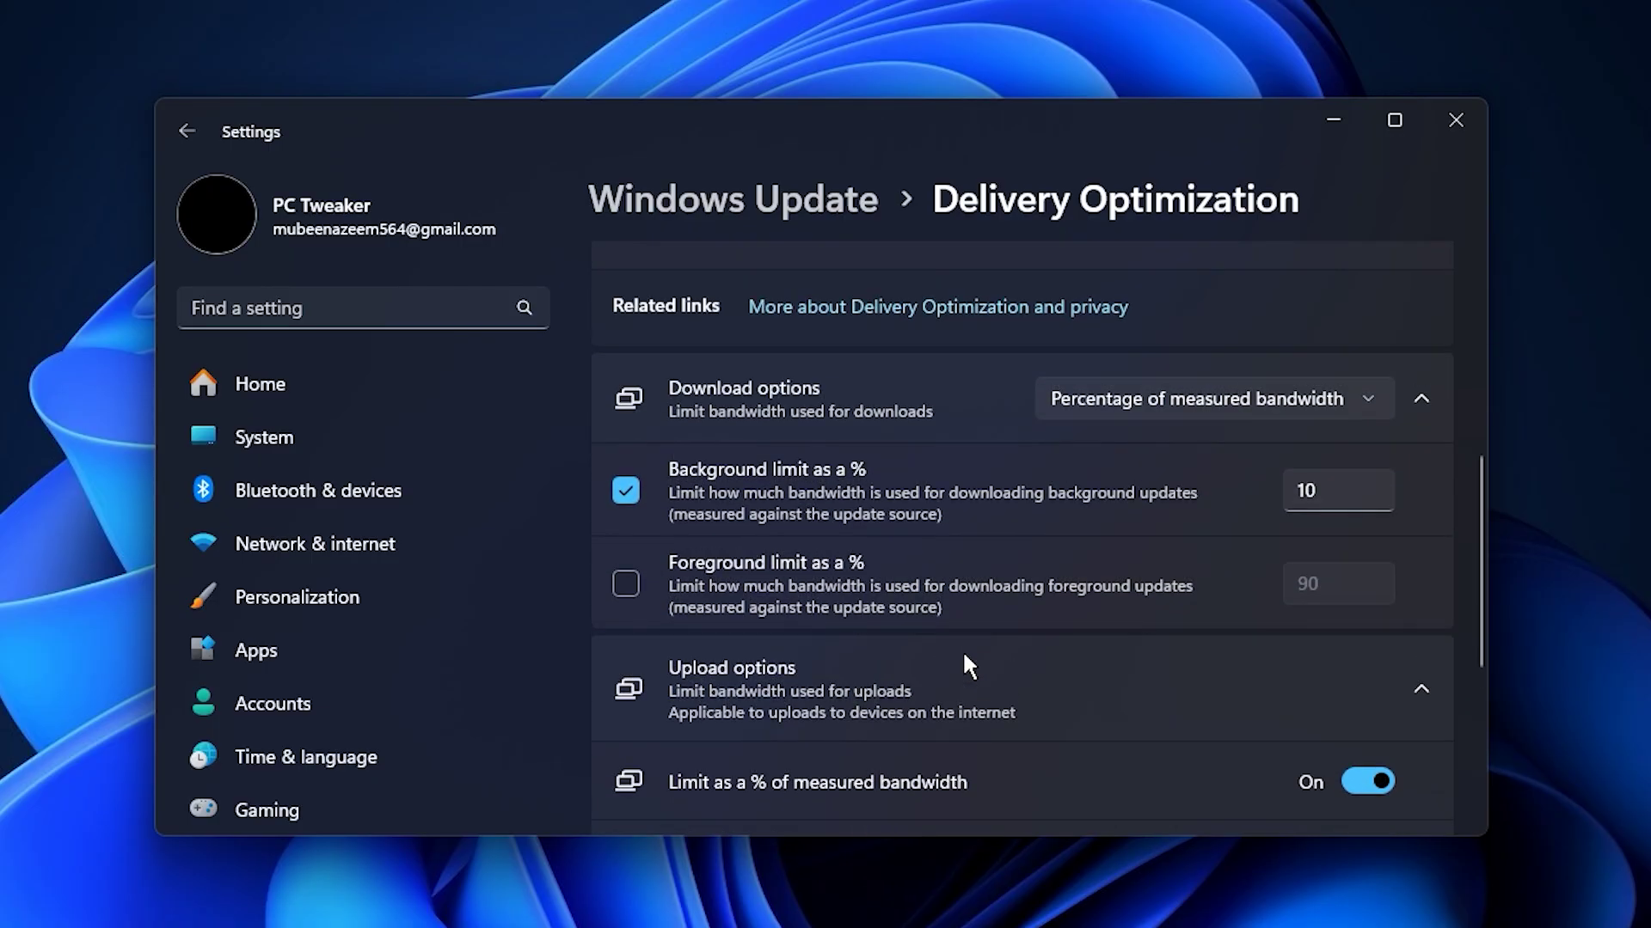
pyautogui.scroll(-1, 964, 656)
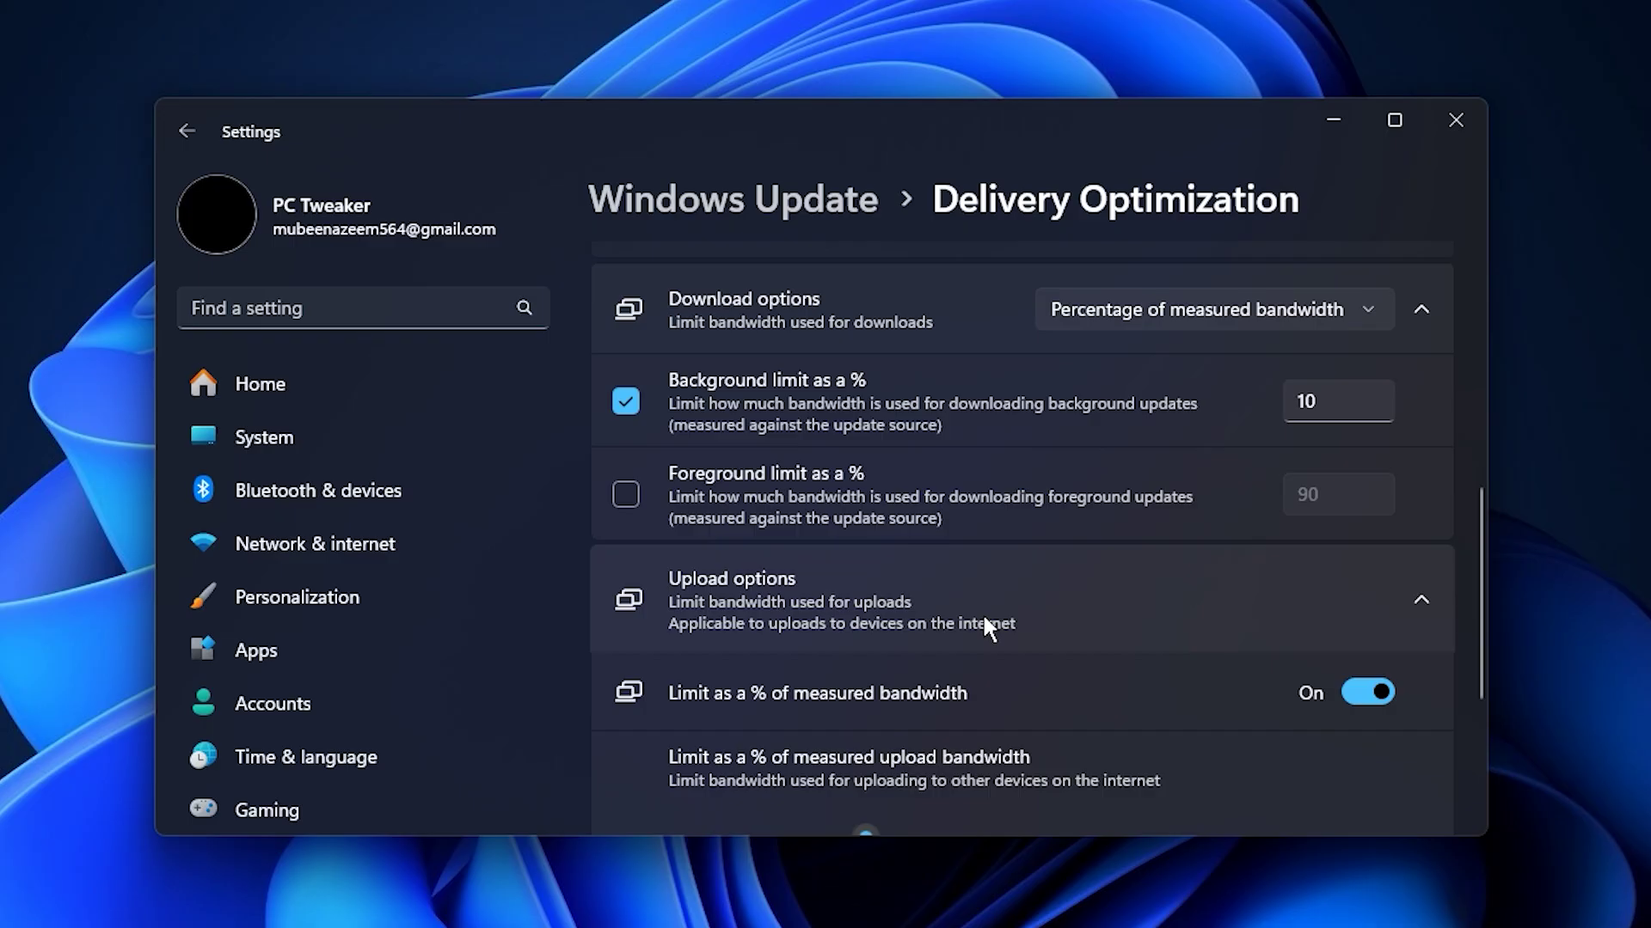